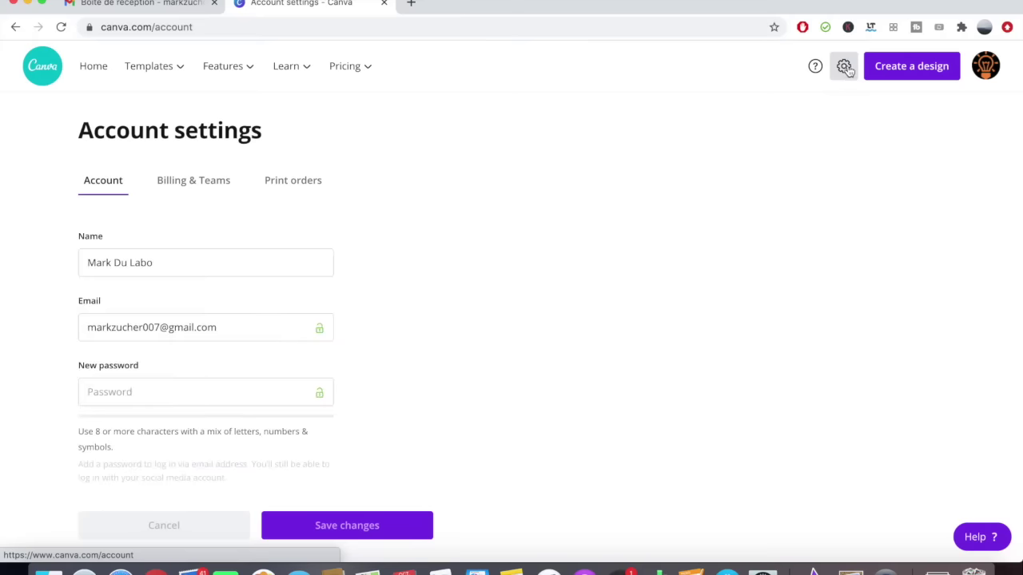
Step: Change the account language to Français (France) and save the account settings
scroll(336, 296, down, 3)
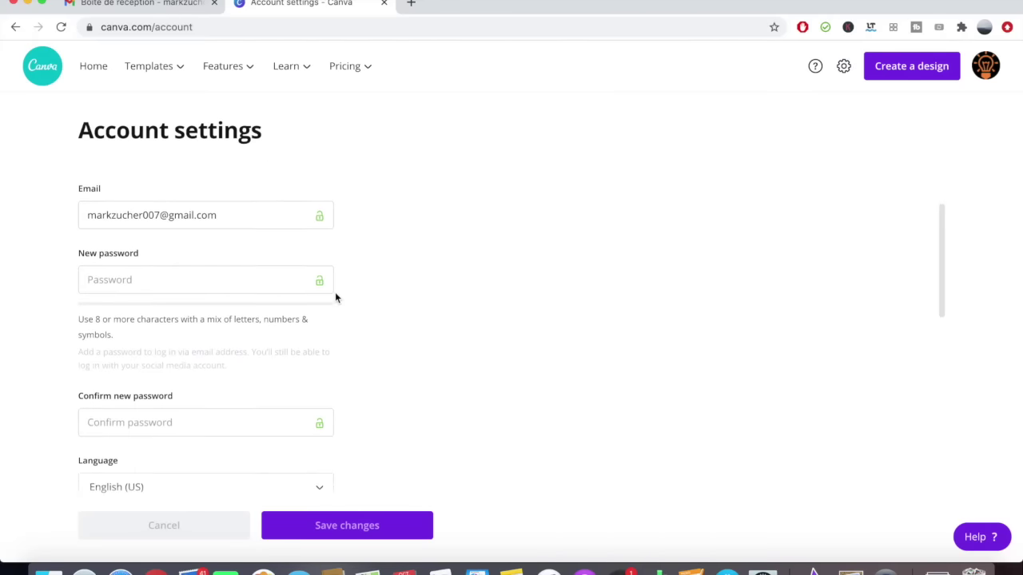
click(200, 488)
text(fra)
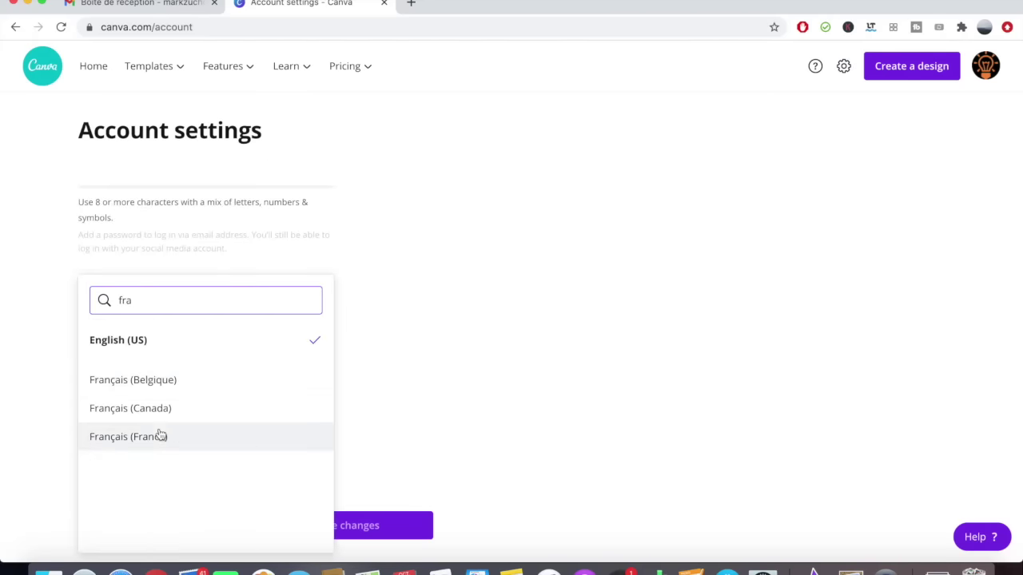
click(158, 436)
click(312, 524)
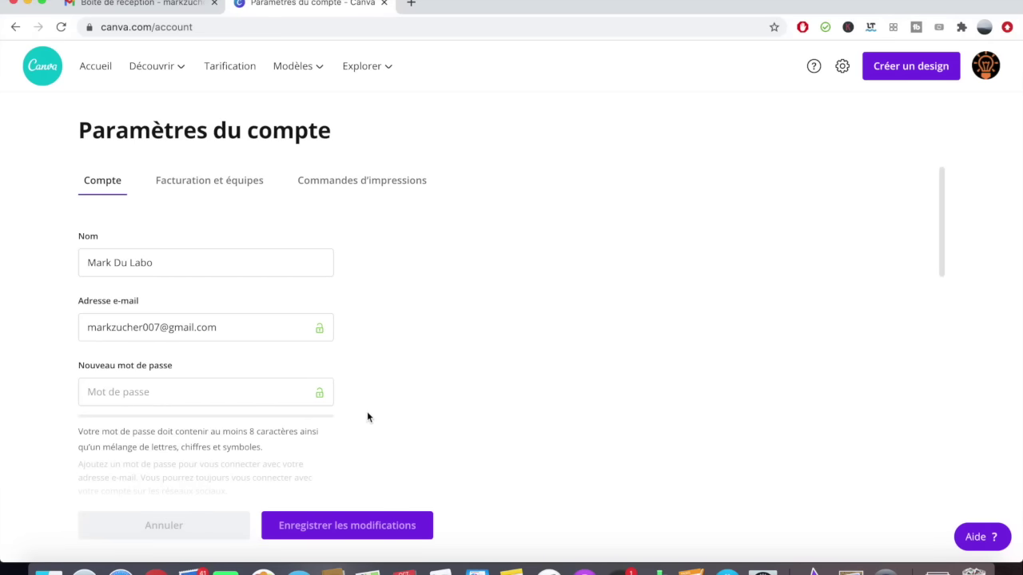
Step: Review the remaining account settings, covering linked accounts, signing out of all devices and account deactivation
scroll(368, 415, down, 10)
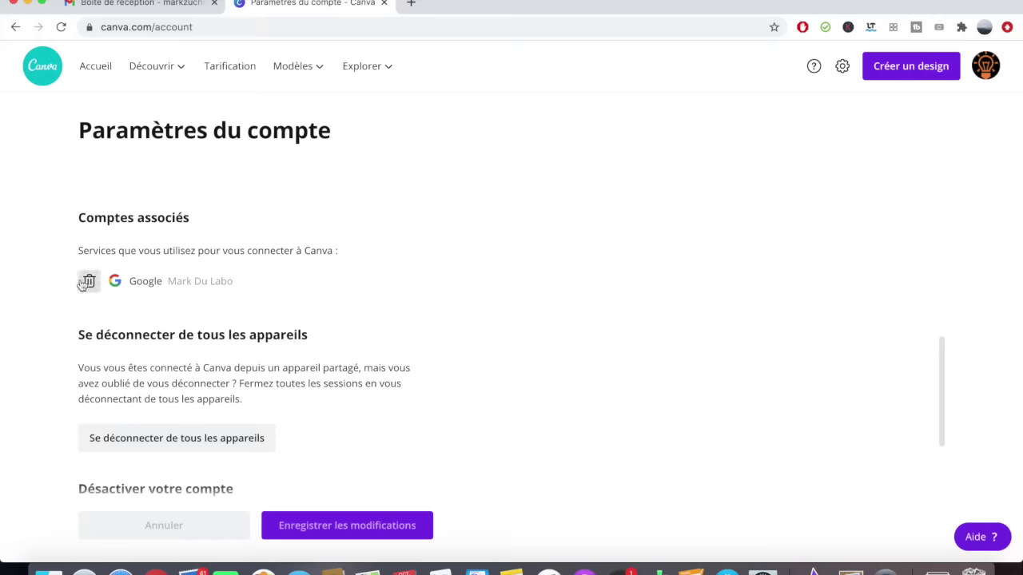
scroll(100, 313, down, 2)
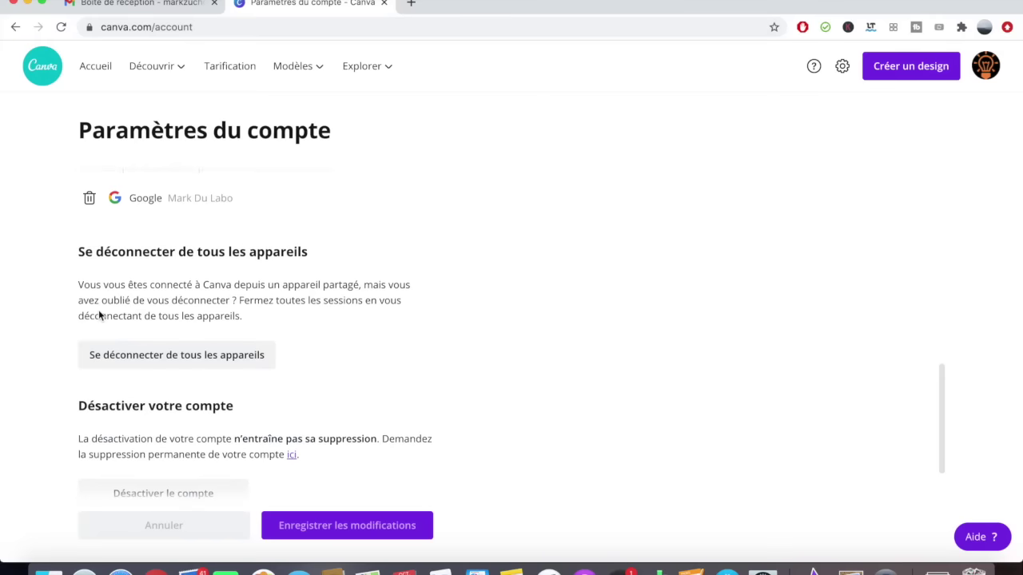
scroll(180, 358, down, 2)
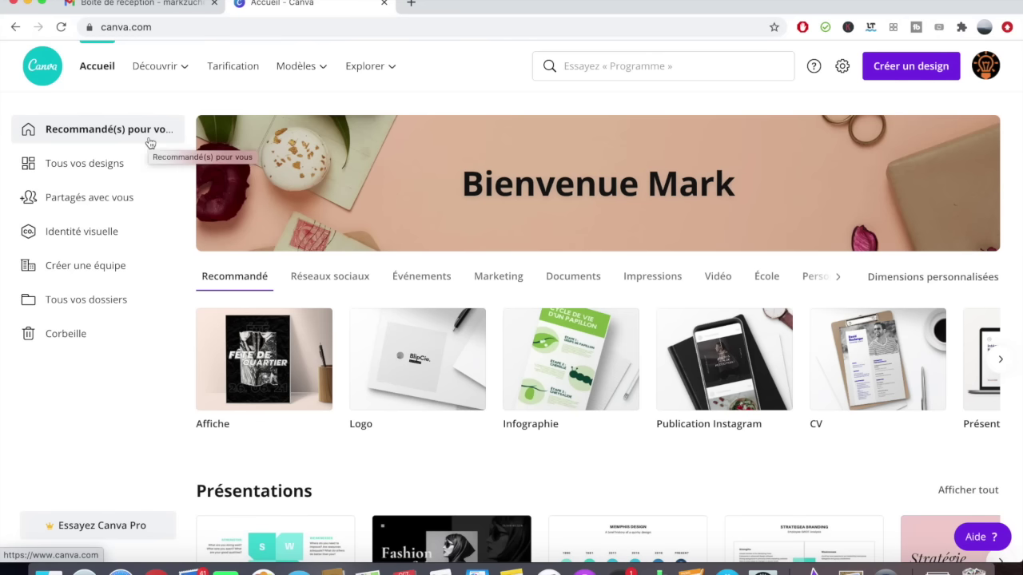
Step: Look through the recommended design types and the template collections on the home page
scroll(261, 407, down, 3)
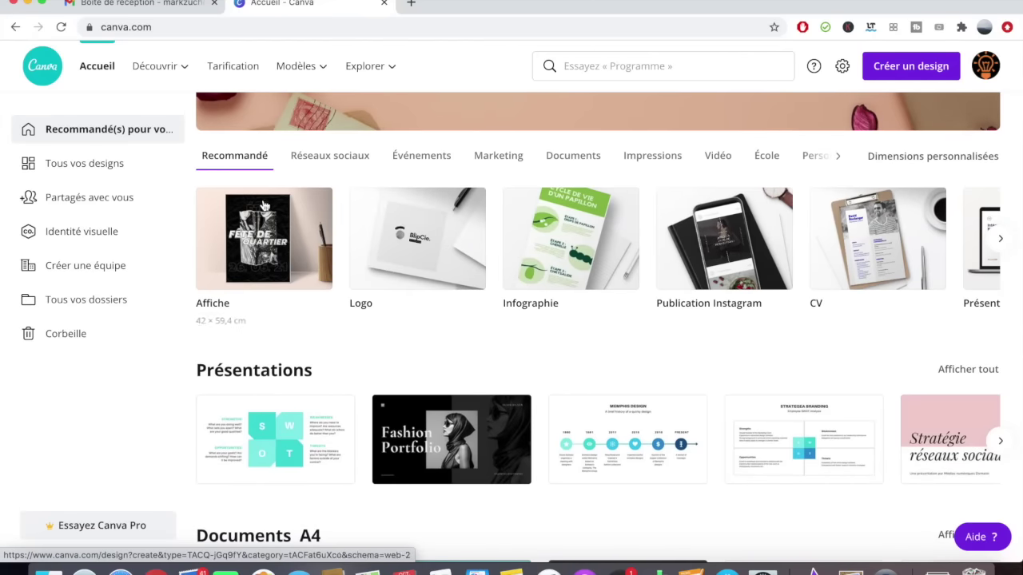
scroll(288, 302, up, 1)
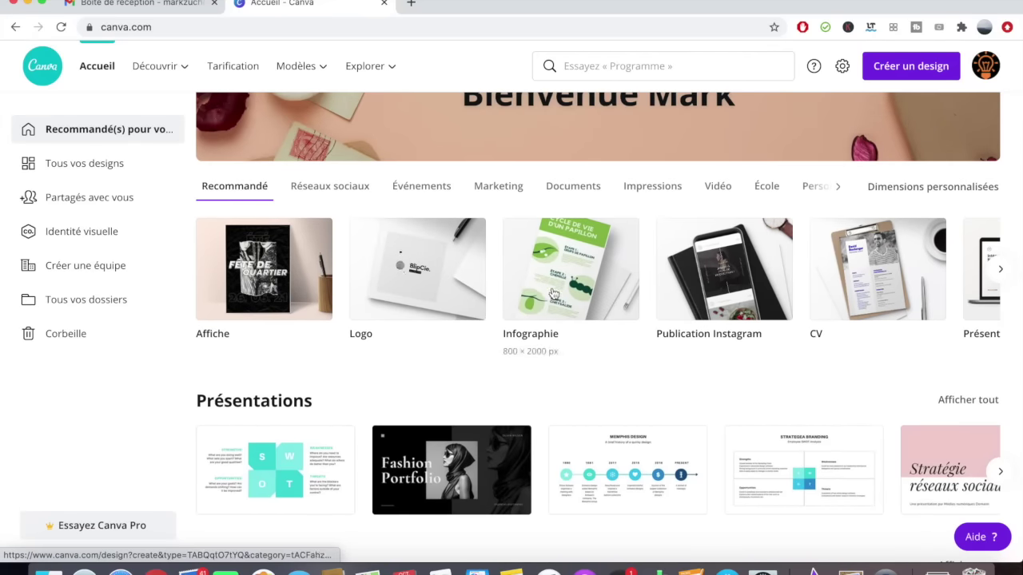
scroll(554, 295, down, 3)
scroll(386, 365, down, 10)
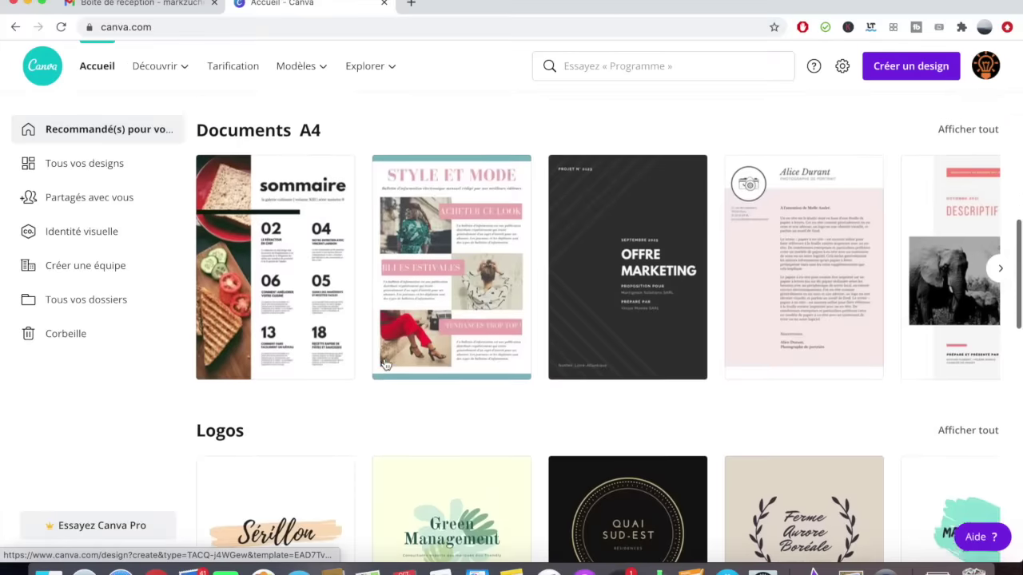
scroll(386, 365, down, 17)
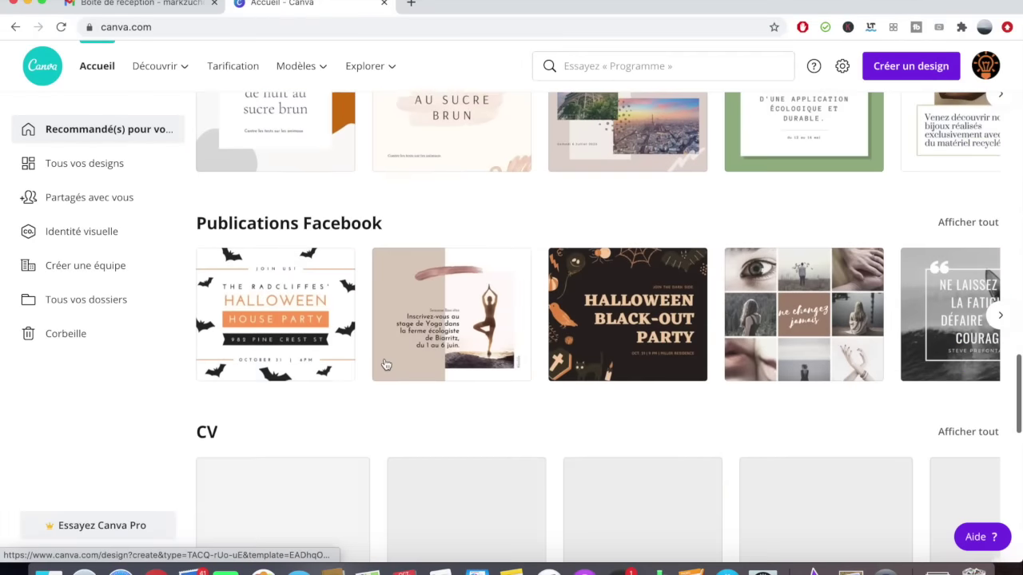
scroll(385, 365, up, 20)
Step: View the home page design types for Réseaux sociaux, Événements, Marketing and Documents
click(338, 276)
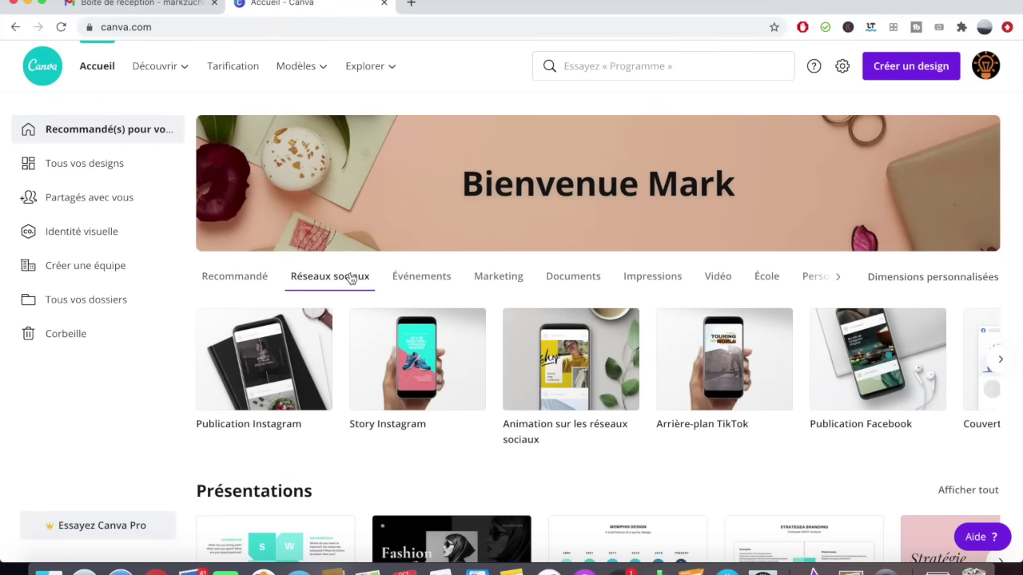
click(410, 282)
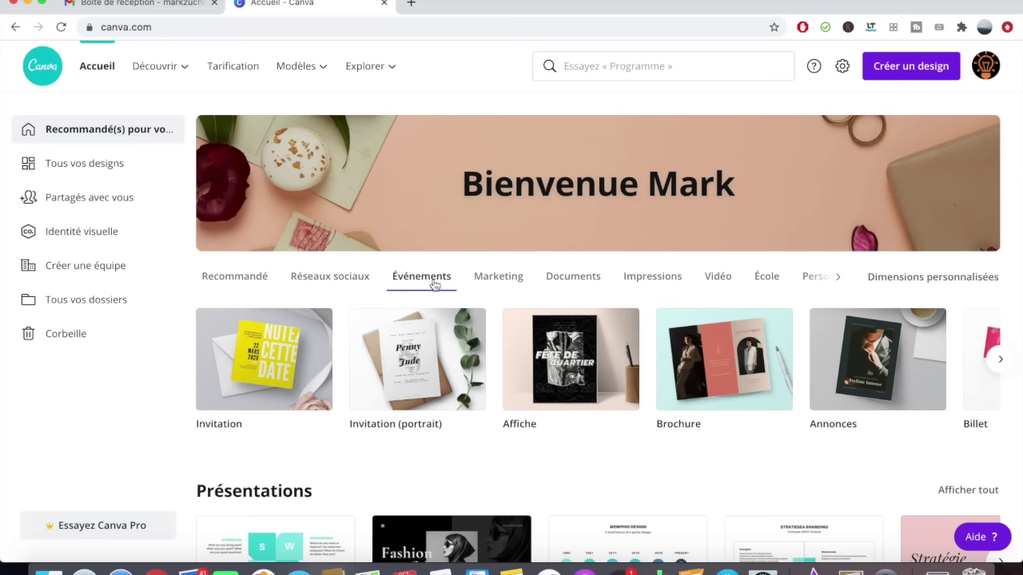
click(489, 286)
click(572, 284)
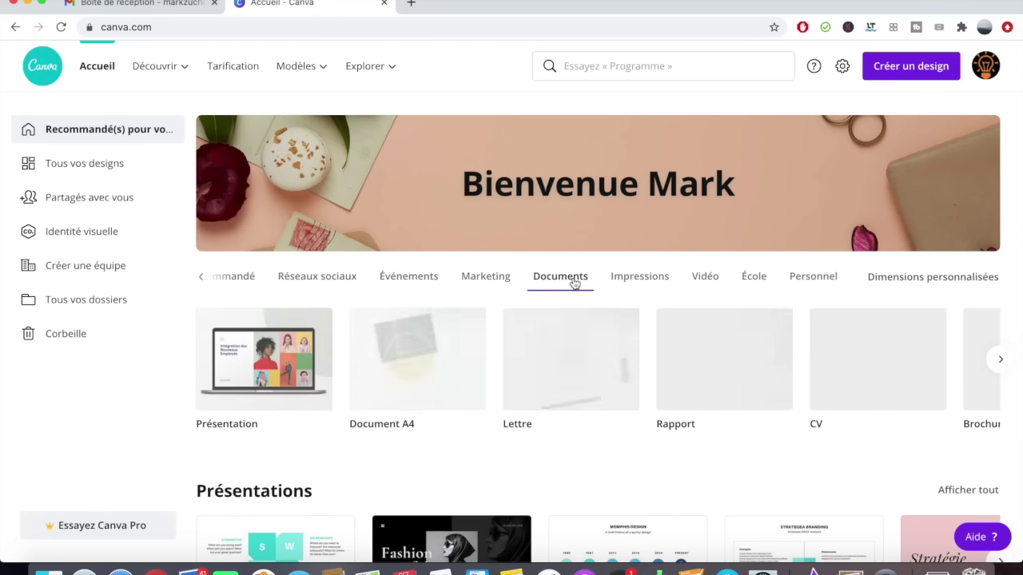
Step: Visit the Tous vos designs, Partagés avec vous and Identité visuelle pages, examining the brand logos, colours and fonts sections
click(90, 164)
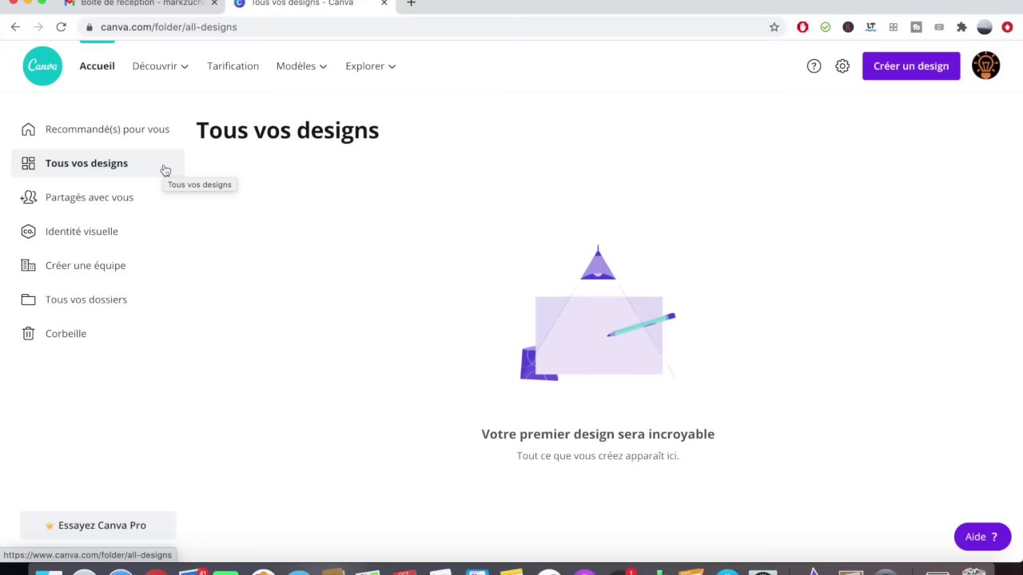
click(147, 203)
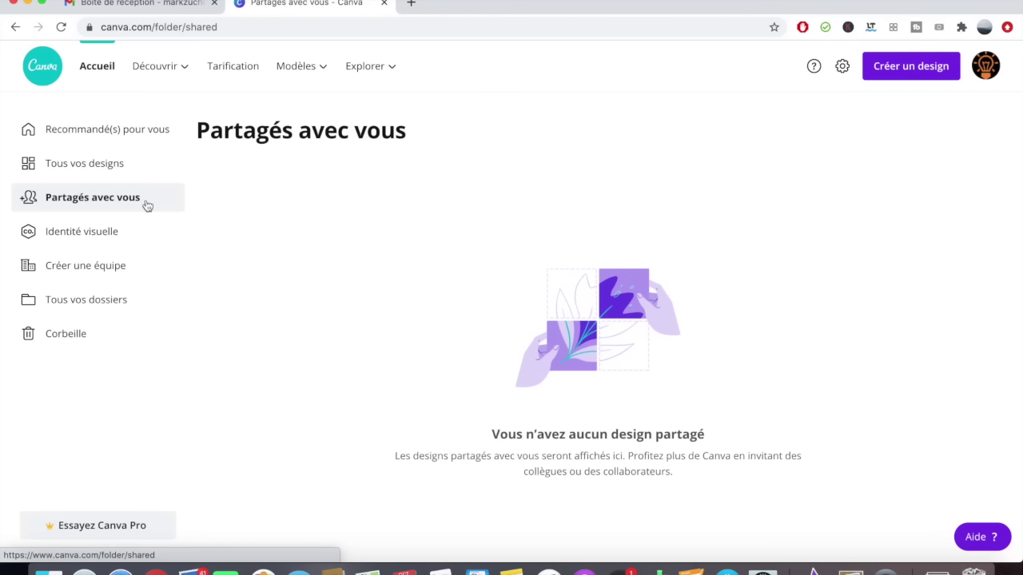
click(139, 232)
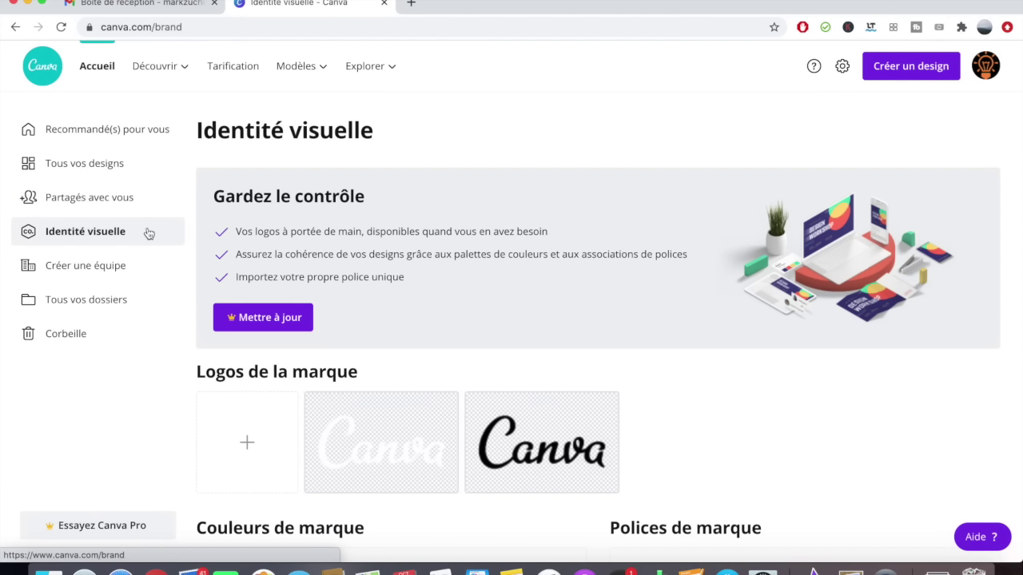
scroll(454, 233, down, 5)
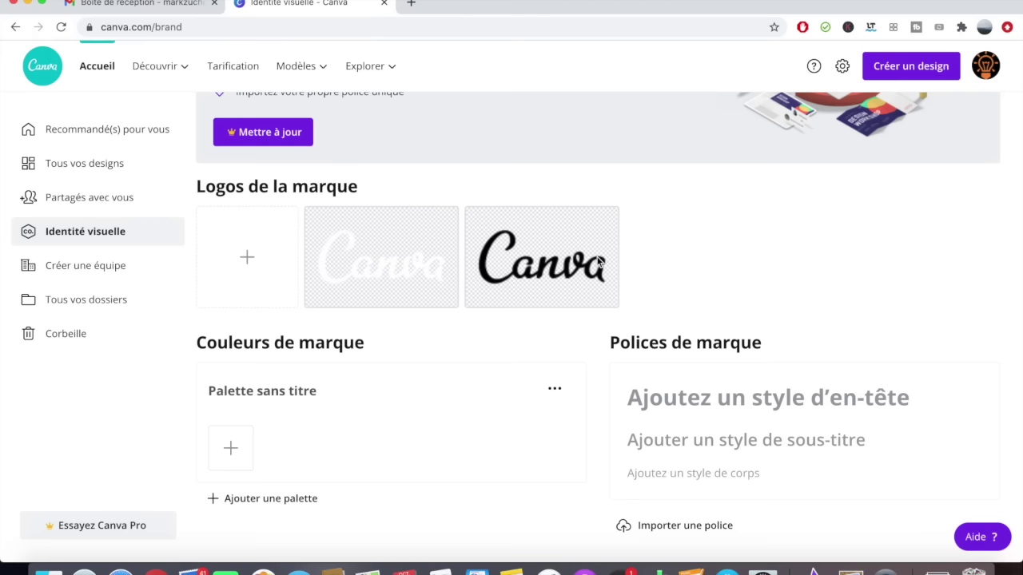
scroll(598, 260, up, 5)
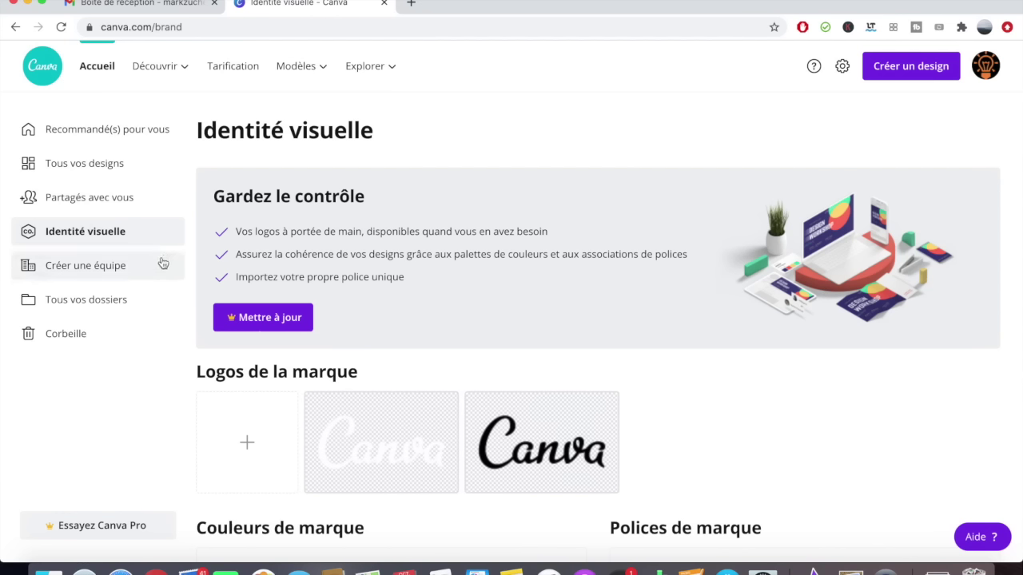
Step: View the folders page and the Corbeille page, and return to the recommended home page
click(127, 301)
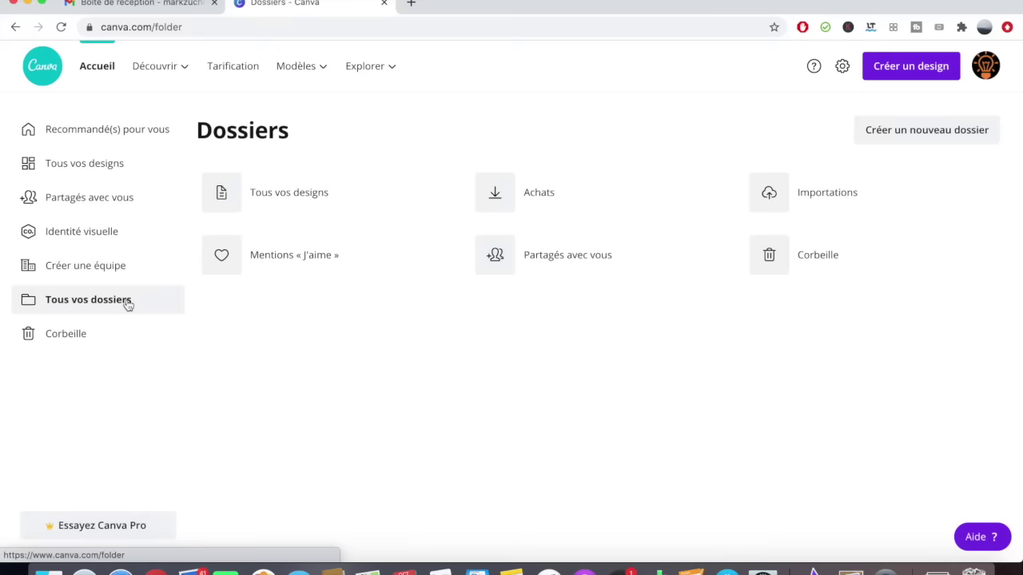
click(113, 339)
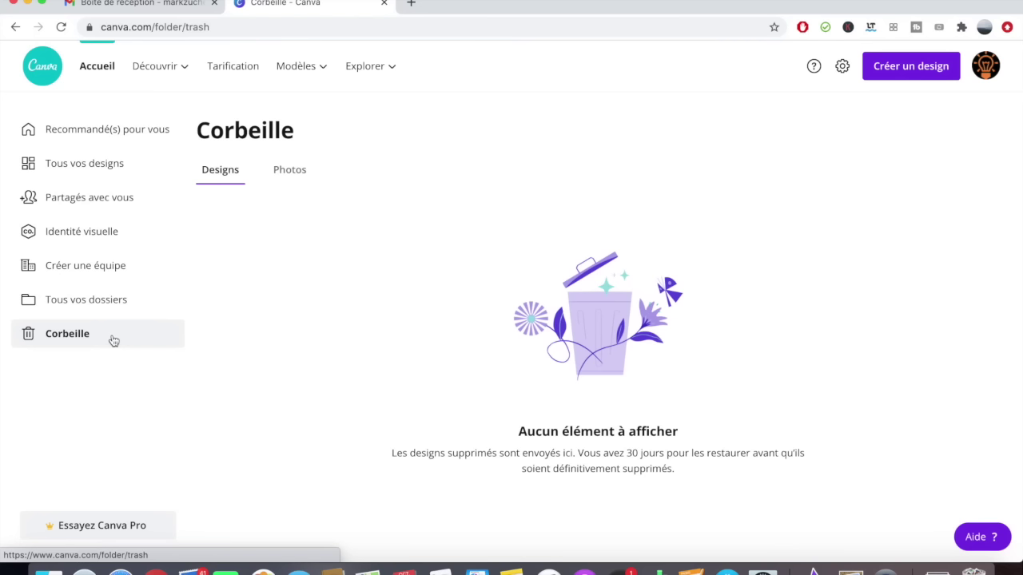
click(147, 128)
Step: Open the Canva blog and look through its articles
mouse_move(161, 69)
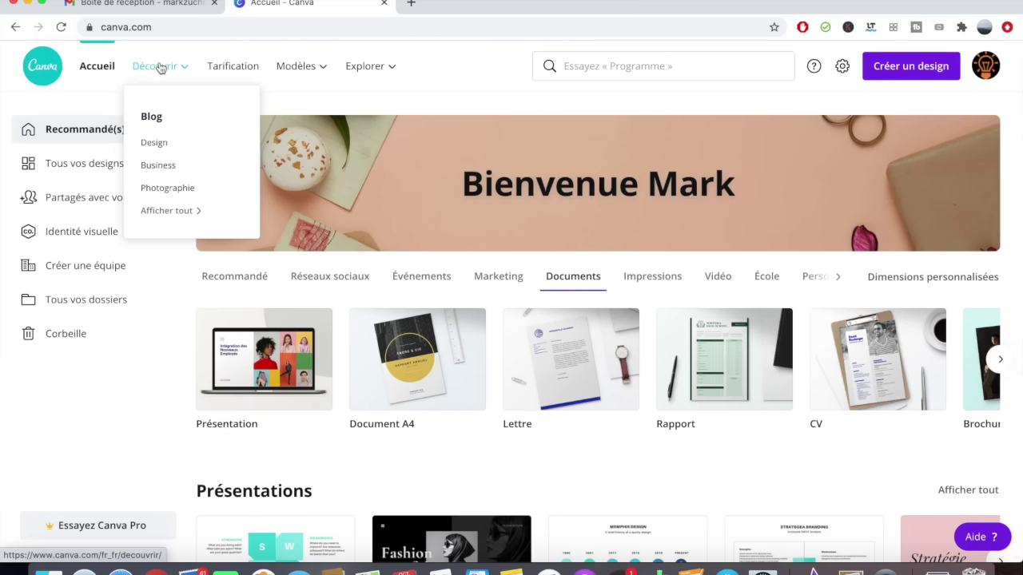
click(164, 116)
scroll(151, 122, down, 5)
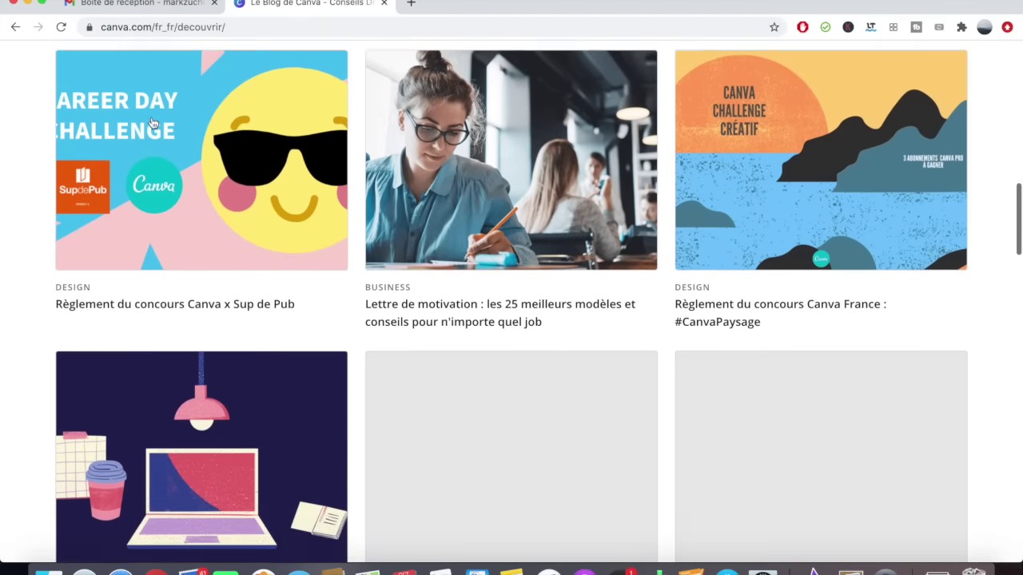
scroll(152, 121, down, 5)
scroll(151, 120, up, 15)
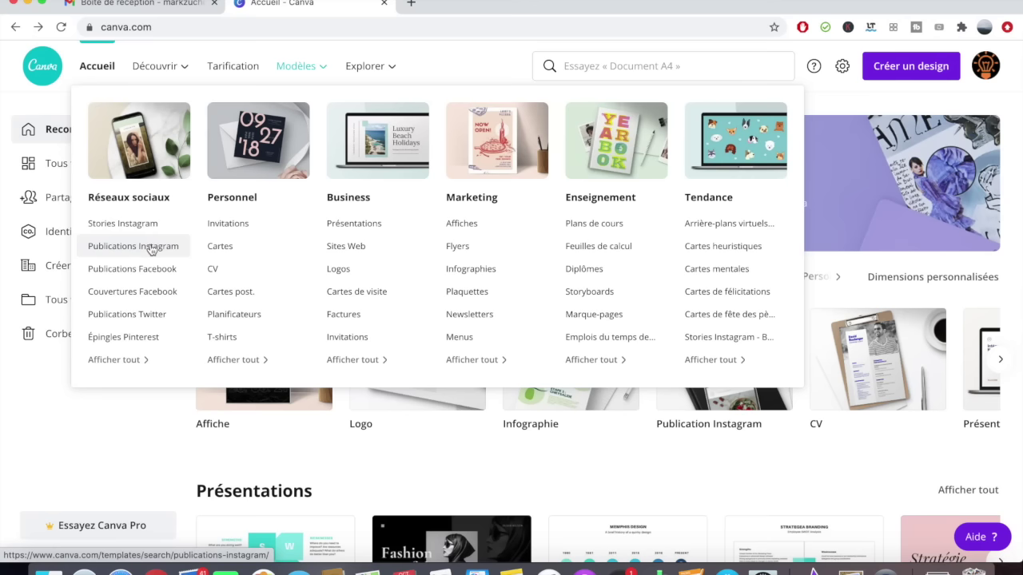
Step: Examine the Explorer categories and the profile account options, and close the account options
mouse_move(370, 69)
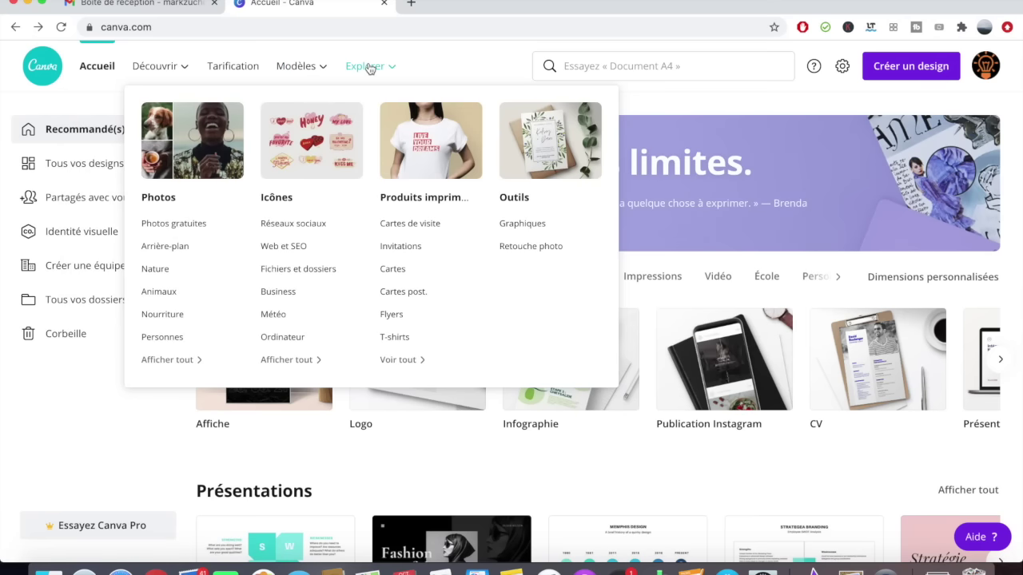
click(985, 67)
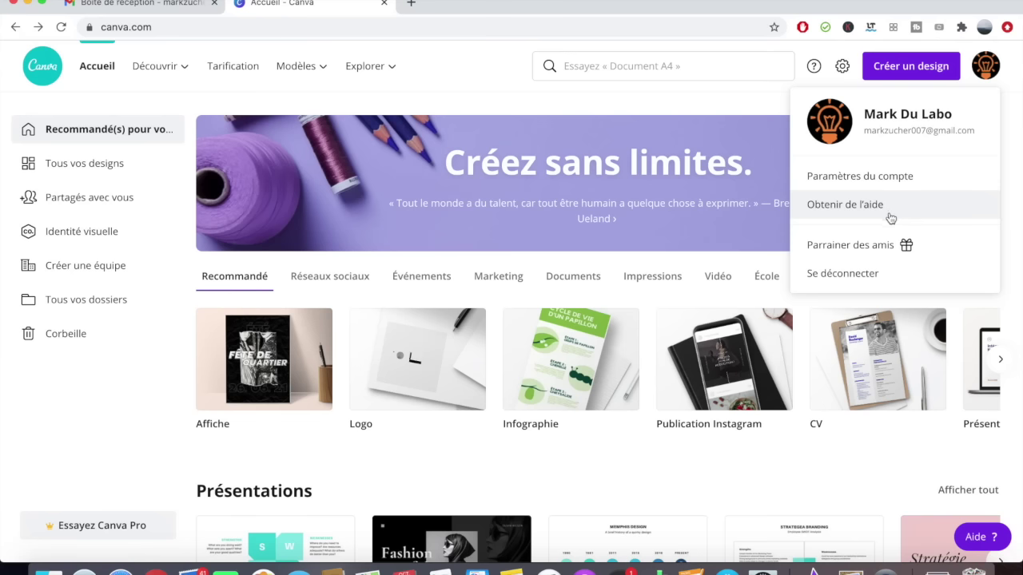
click(648, 102)
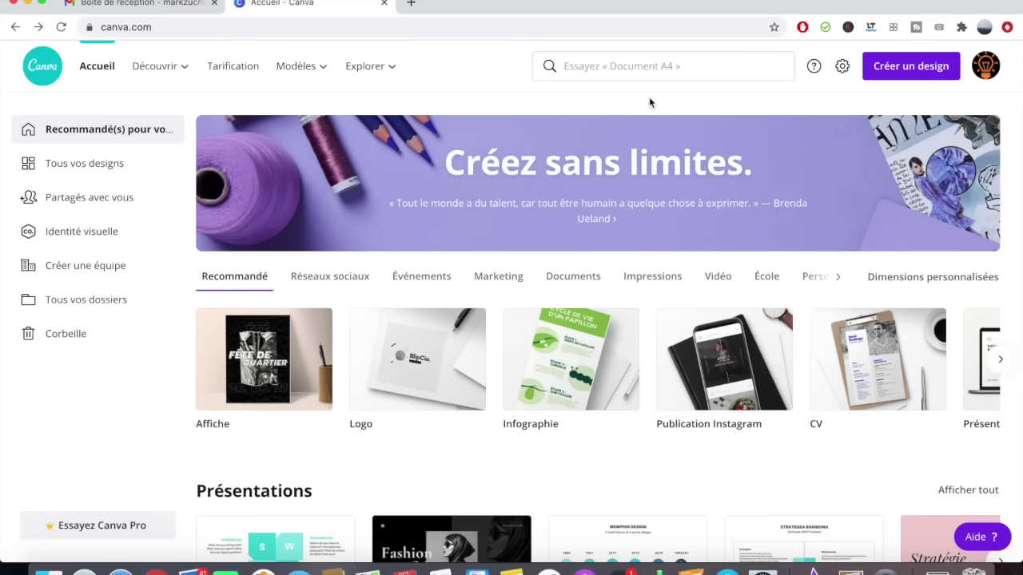
Step: Browse the Stories Instagram templates, open a blank Instagram story in the editor, and close it
mouse_move(292, 60)
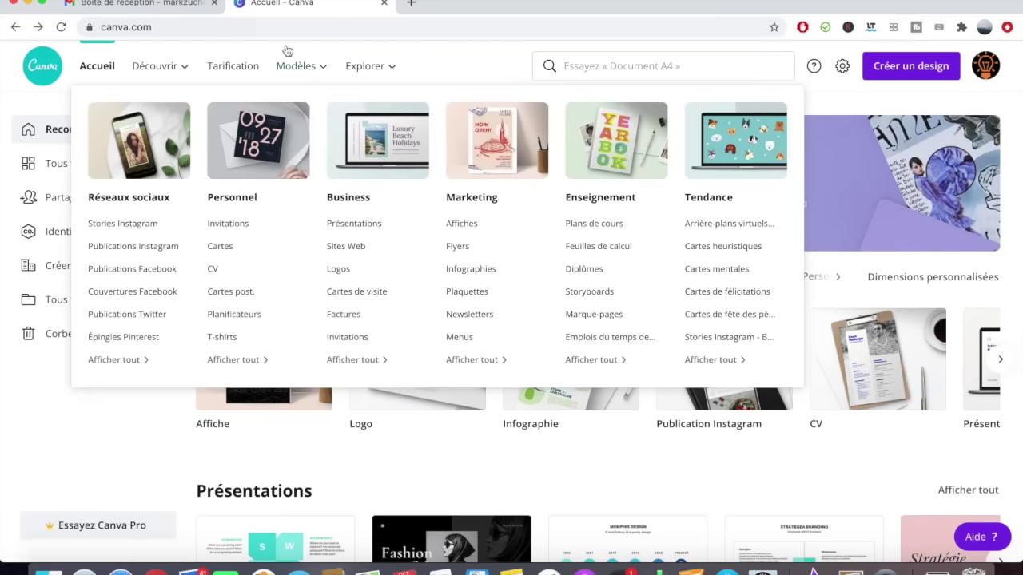
click(139, 226)
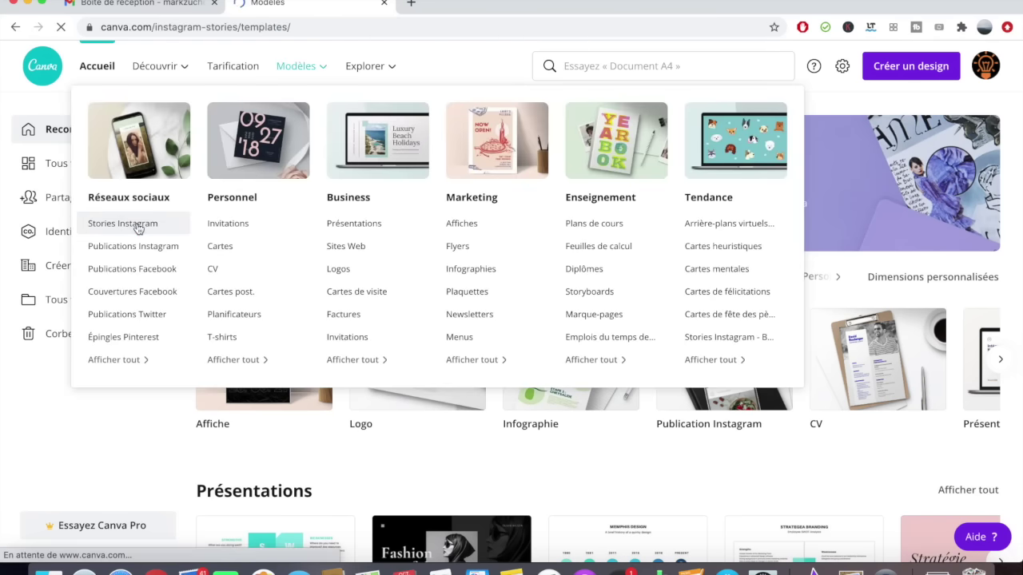
scroll(394, 431, down, 3)
scroll(394, 431, down, 3)
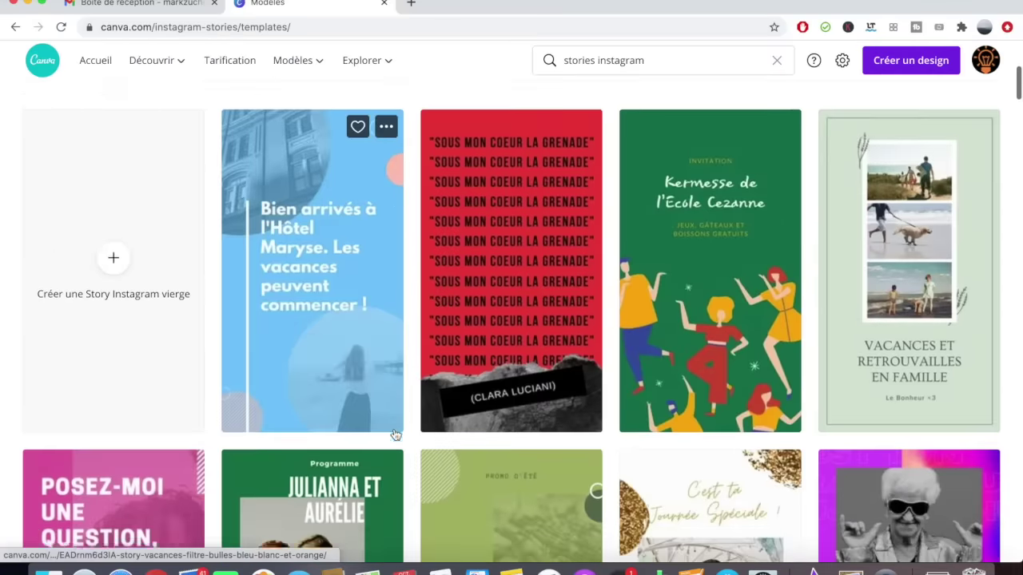
click(134, 155)
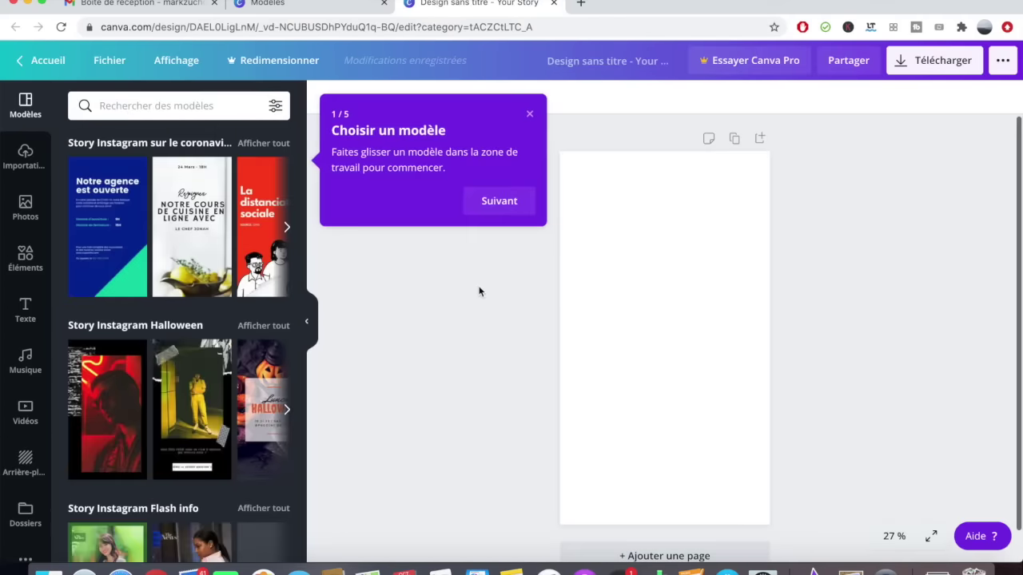
key(super+w)
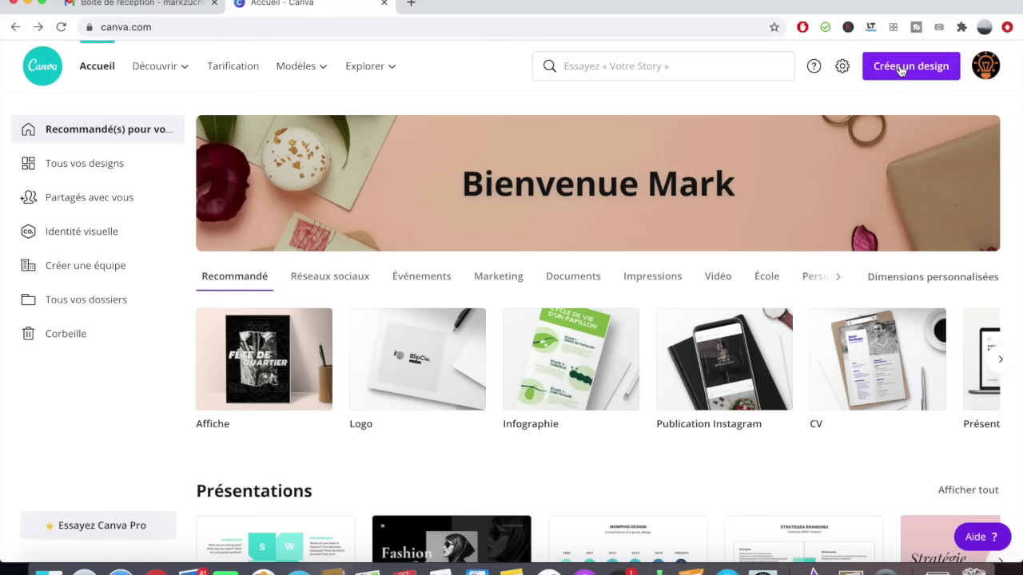
Step: Search the new-design formats for "youtube", look through the available YouTube formats, and clear the search
click(925, 74)
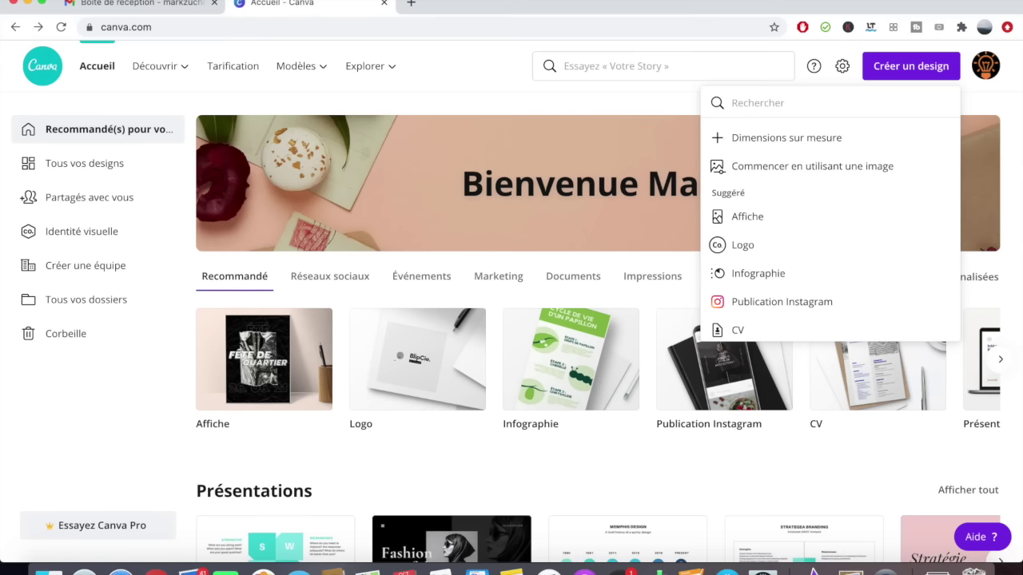
text(youtube)
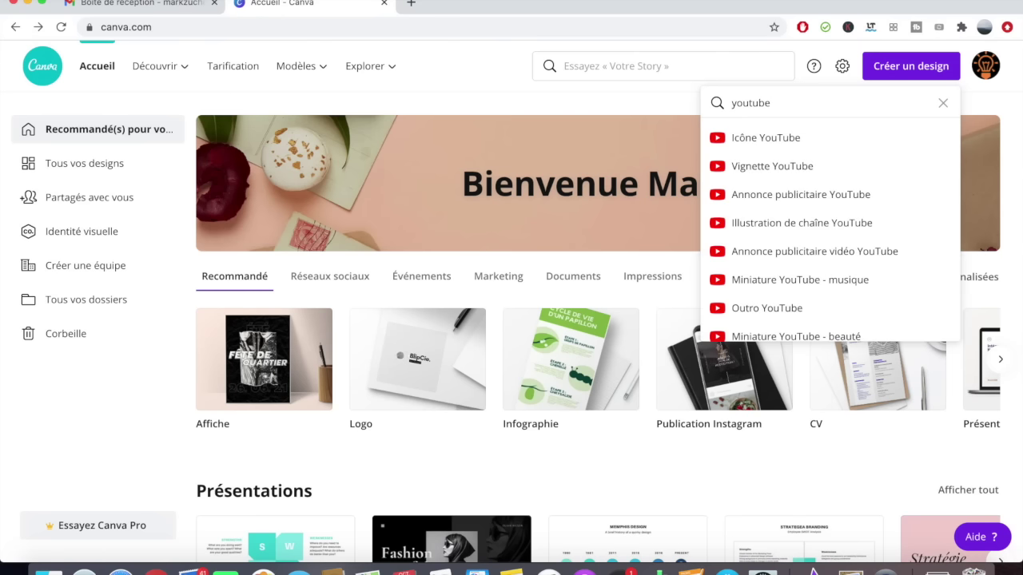
scroll(856, 138, down, 1)
scroll(859, 140, up, 1)
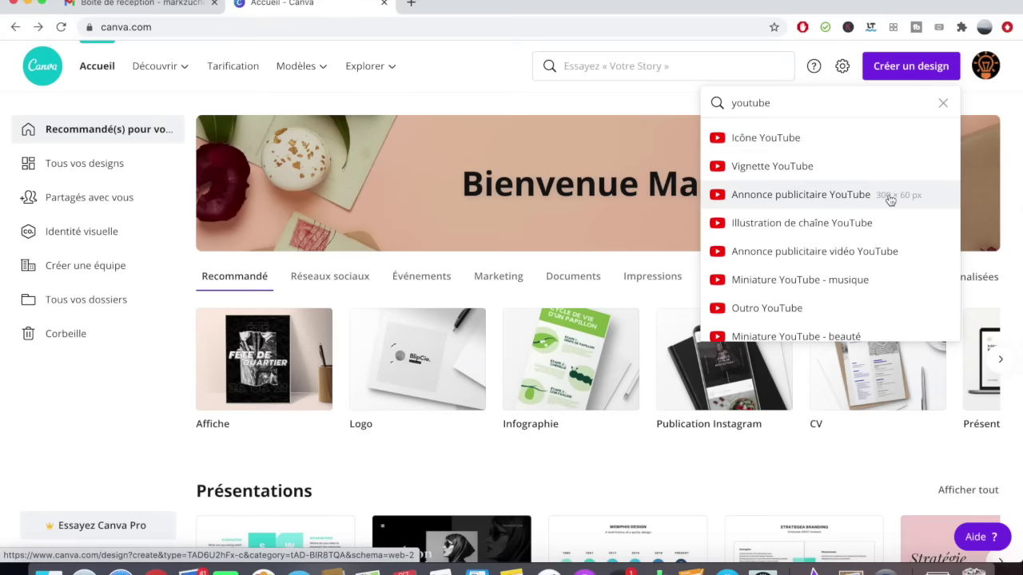
scroll(896, 240, down, 3)
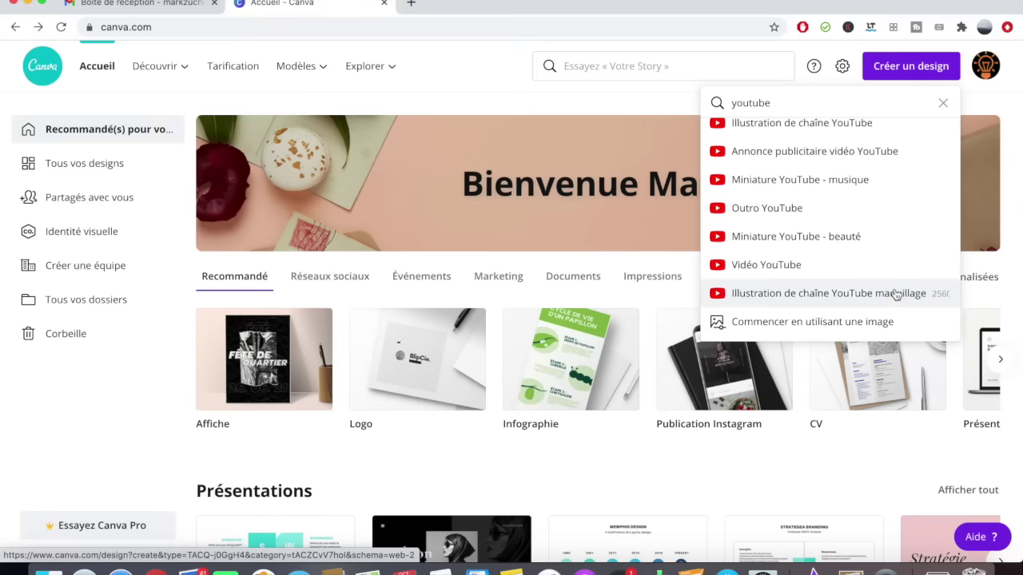
scroll(897, 294, up, 3)
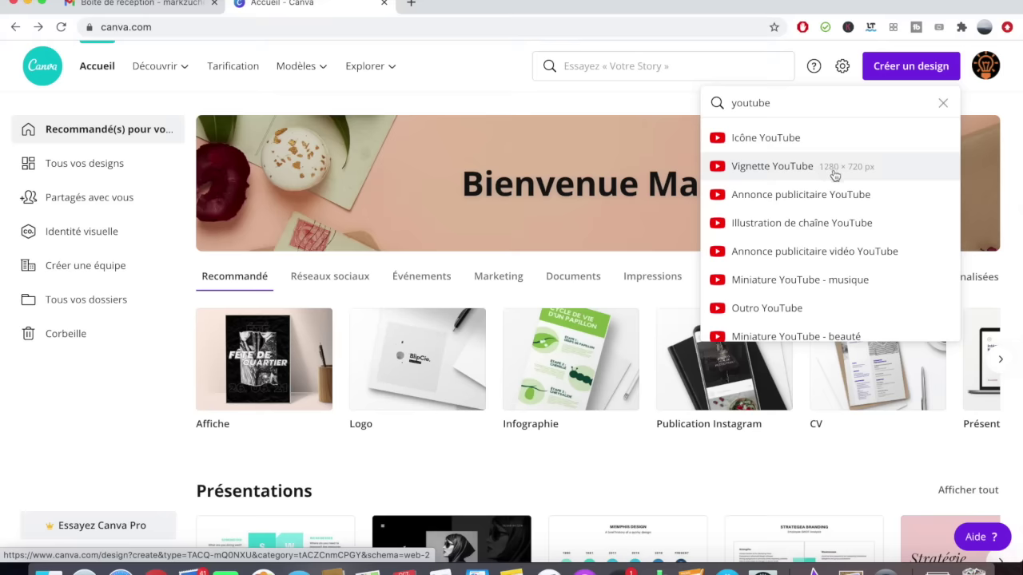
key(super+a)
key(BackSpace)
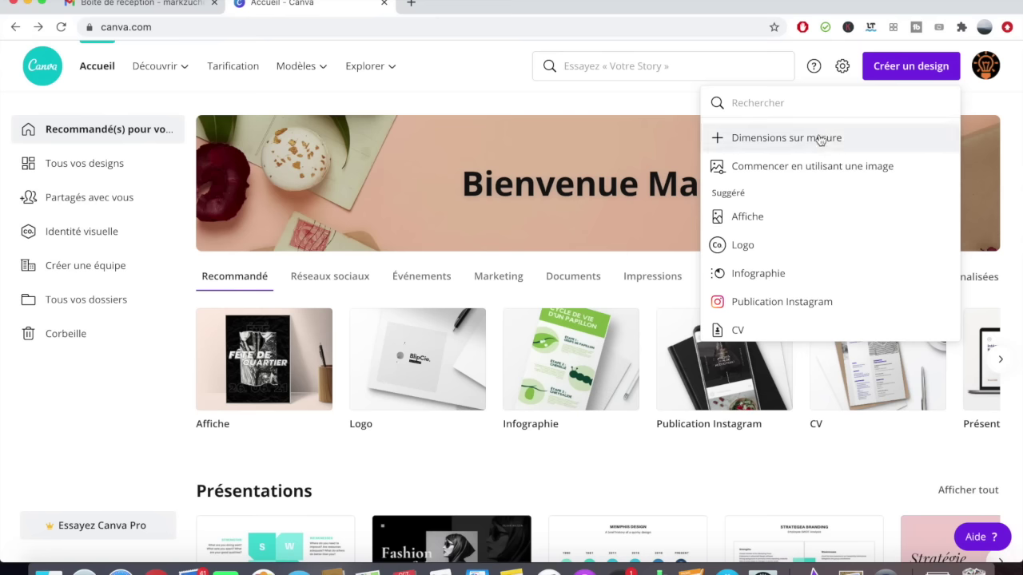
Step: Create a blank design with custom dimensions of 1220 × 880 px, and close it
click(820, 139)
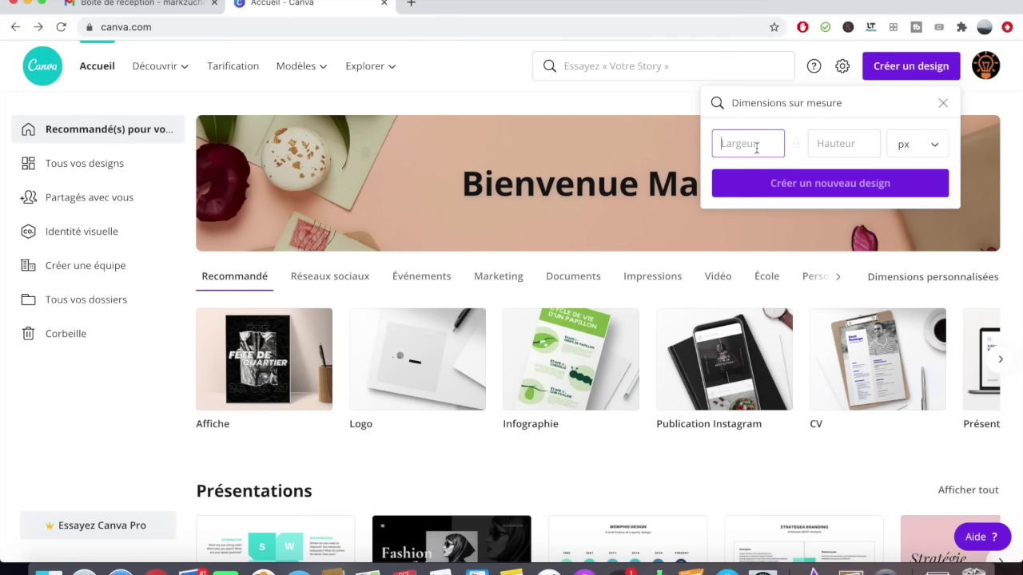
text(1220)
key(Tab)
text(880)
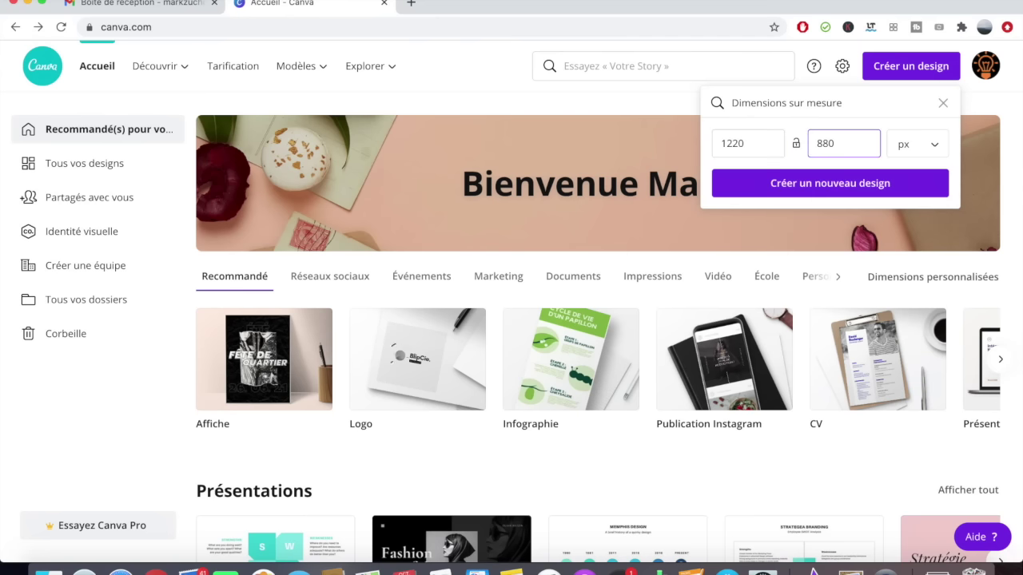
click(943, 145)
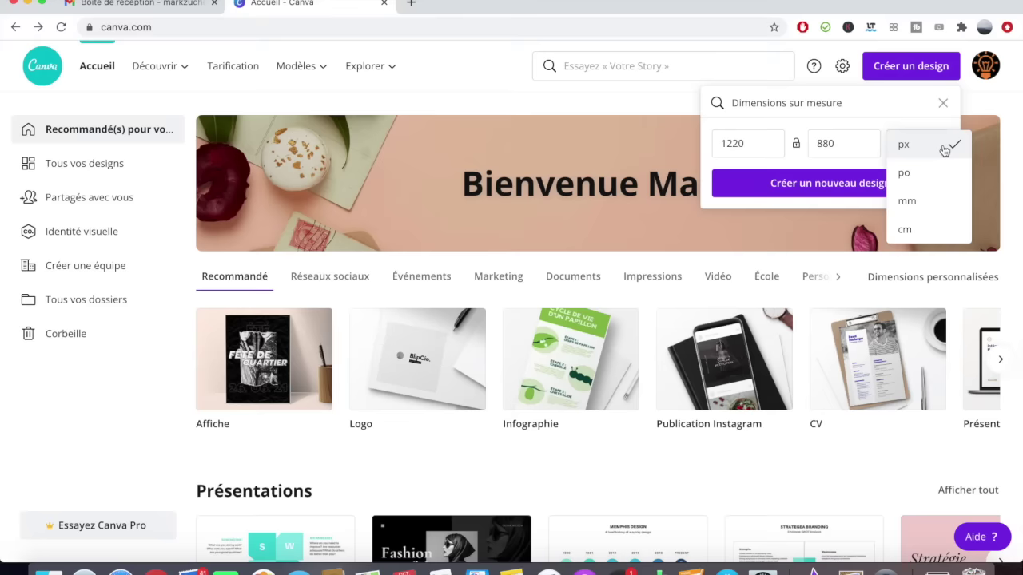
click(933, 146)
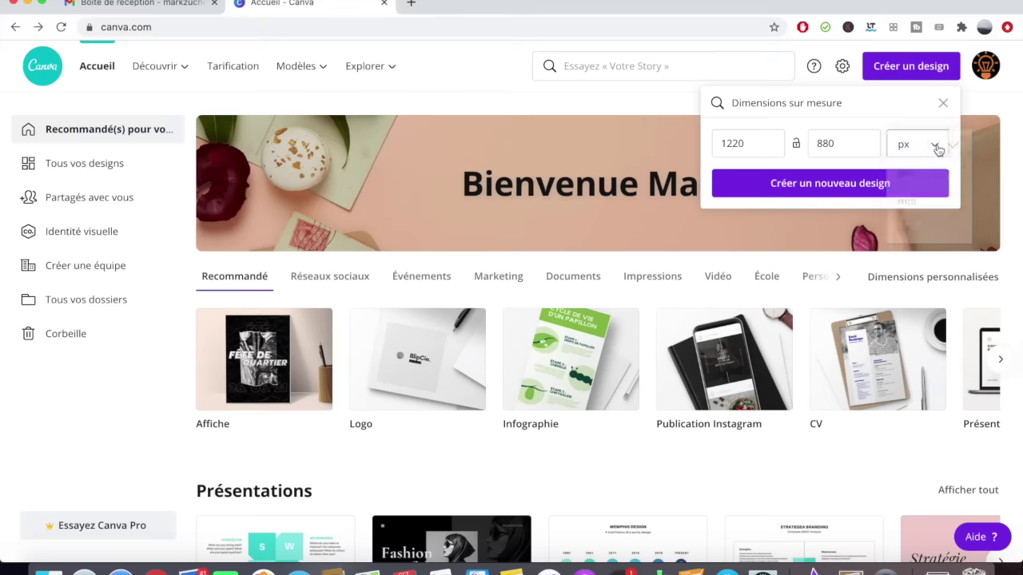
click(856, 180)
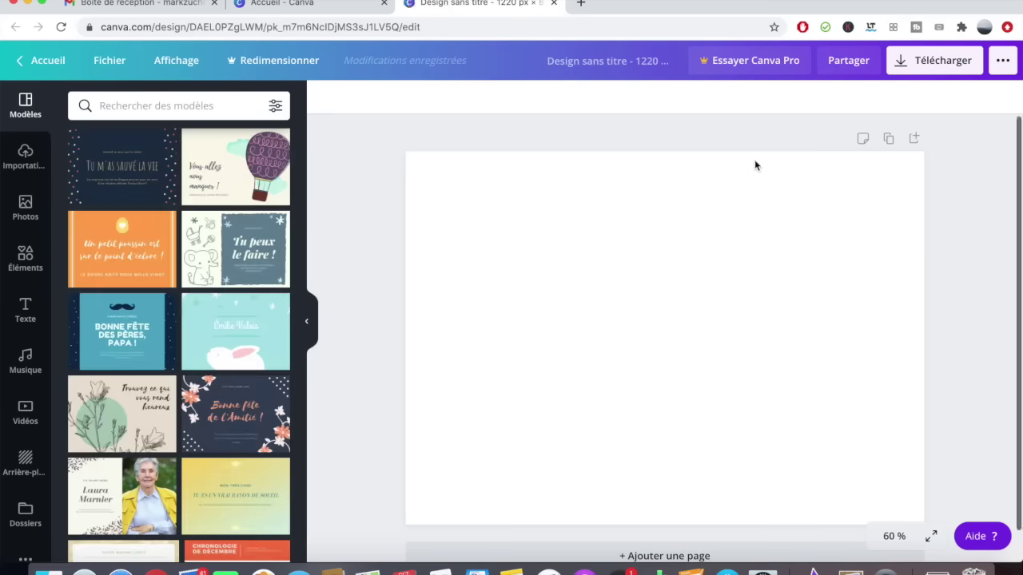
key(super+w)
Step: Create a blank Vignette YouTube design and save the note "Miniature Ytbe" on its page
text(youtube)
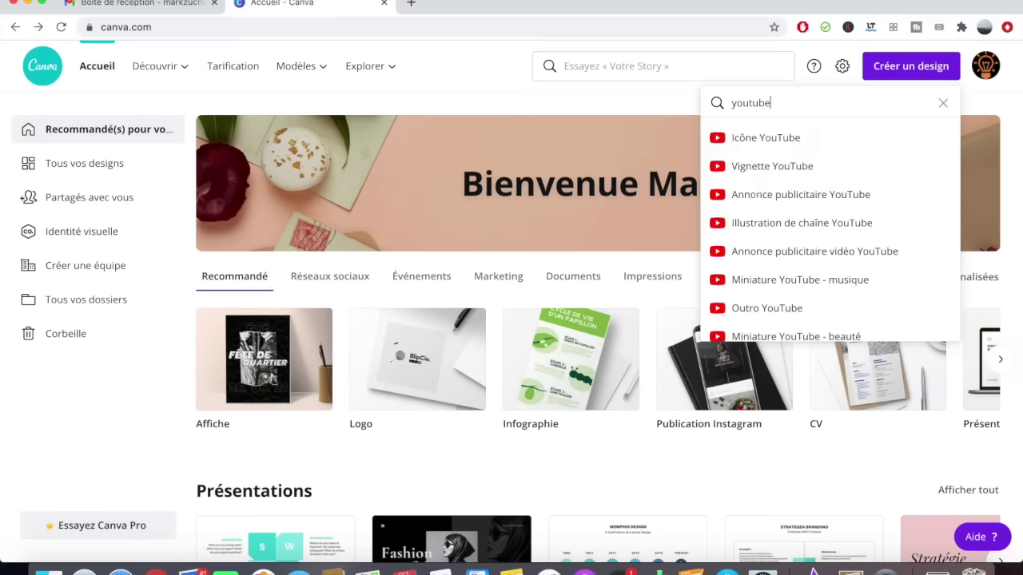
click(768, 168)
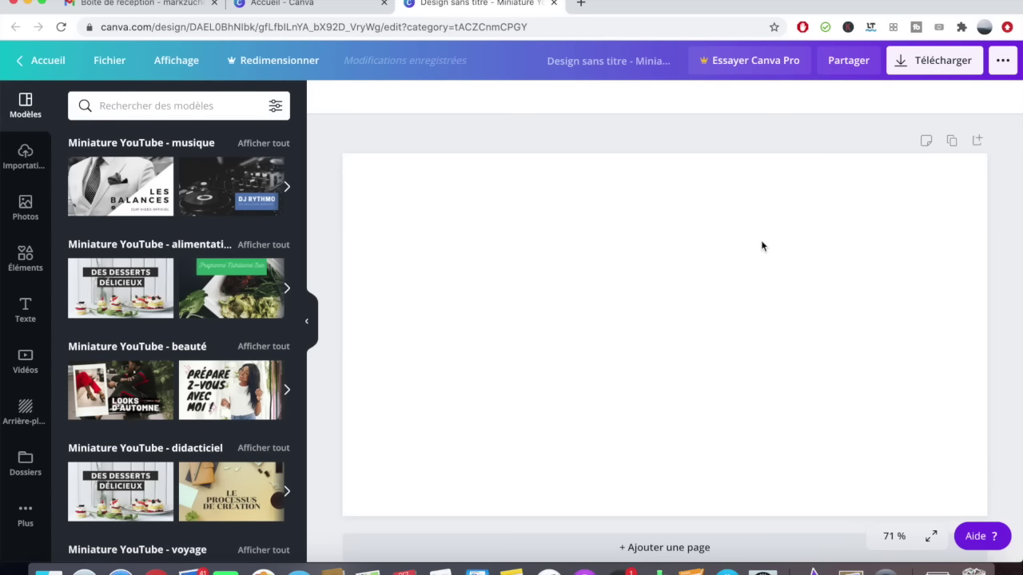
click(926, 141)
text(Miniature Ytbe)
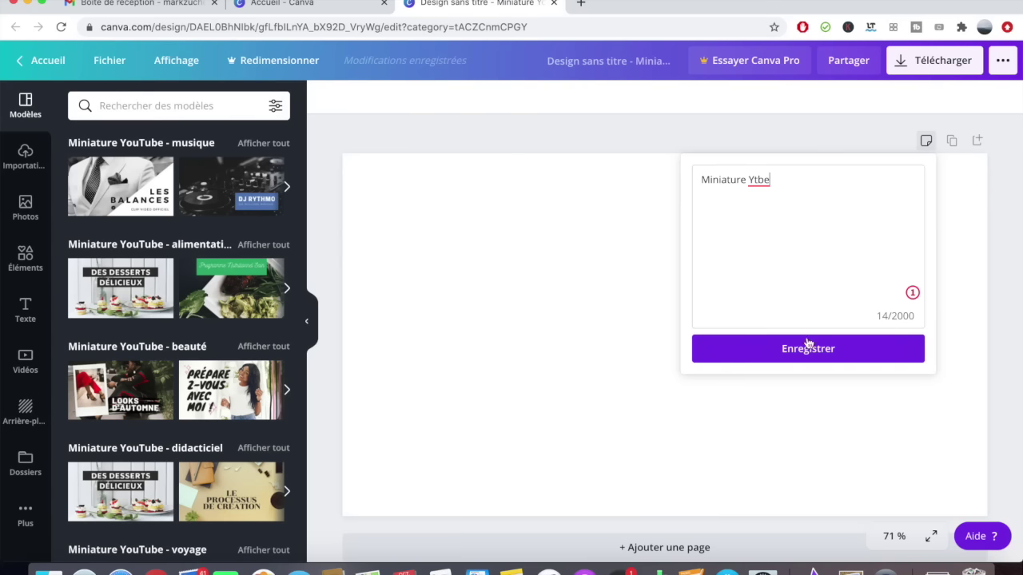
click(805, 349)
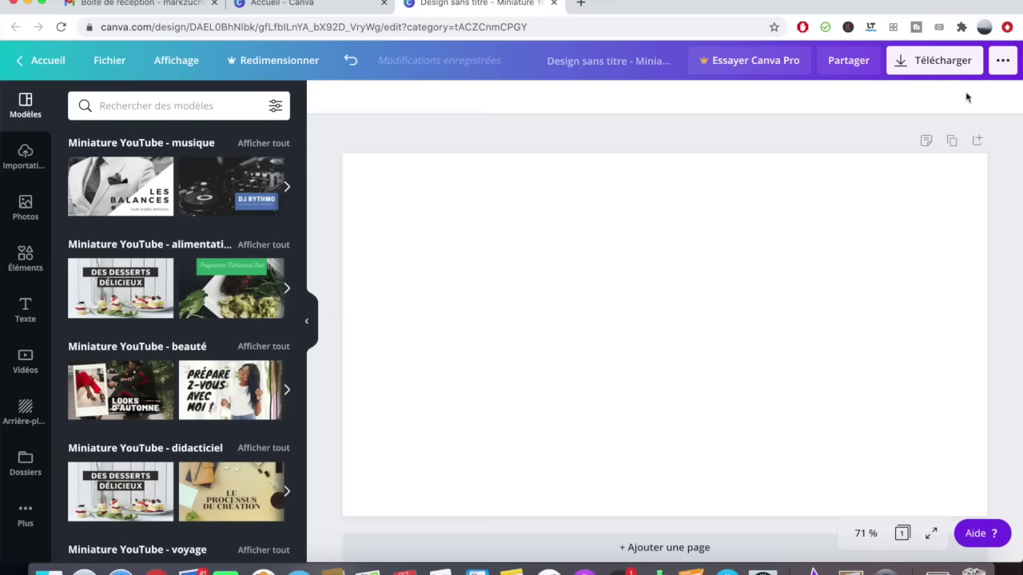
Step: Duplicate the blank page, delete the copy, and try adding a new page
click(950, 141)
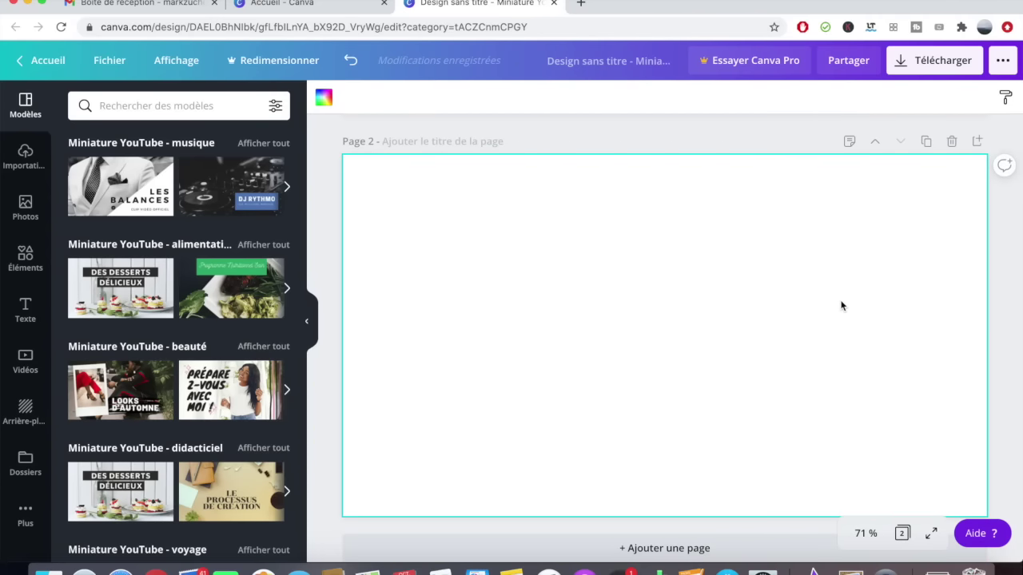
click(952, 141)
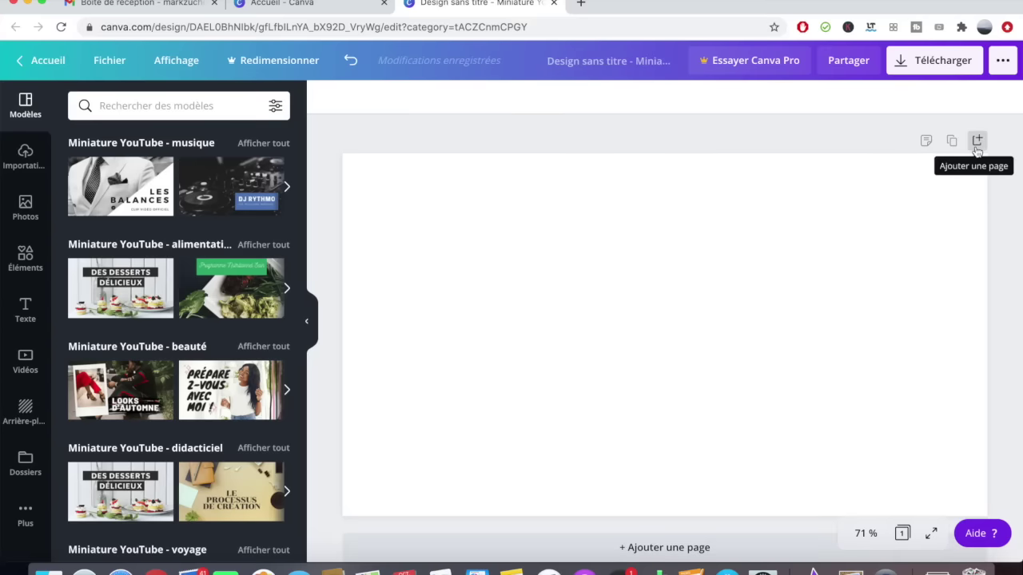
click(976, 142)
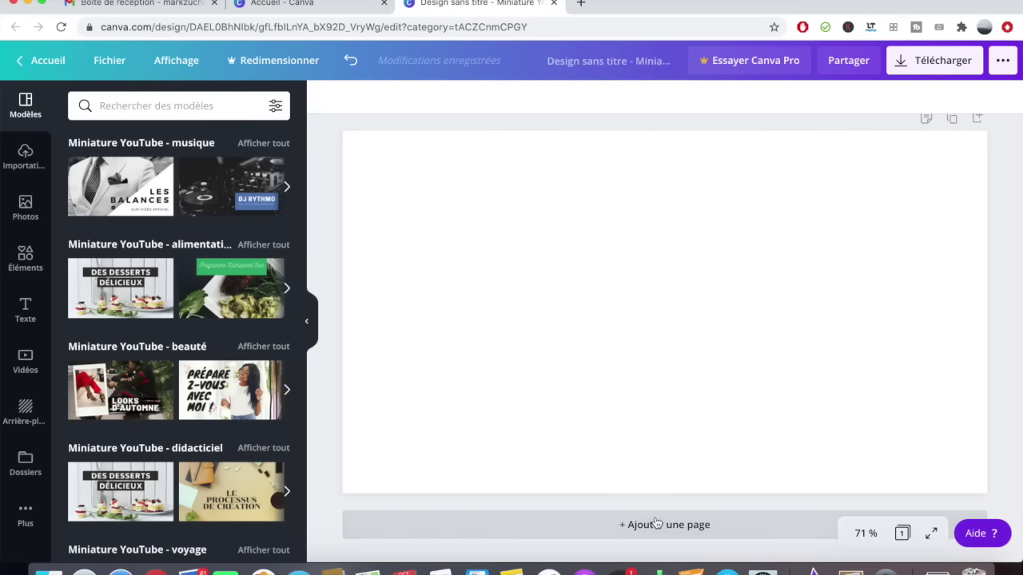
Step: Set the canvas zoom to 75 %, and preview the design in full screen
click(863, 533)
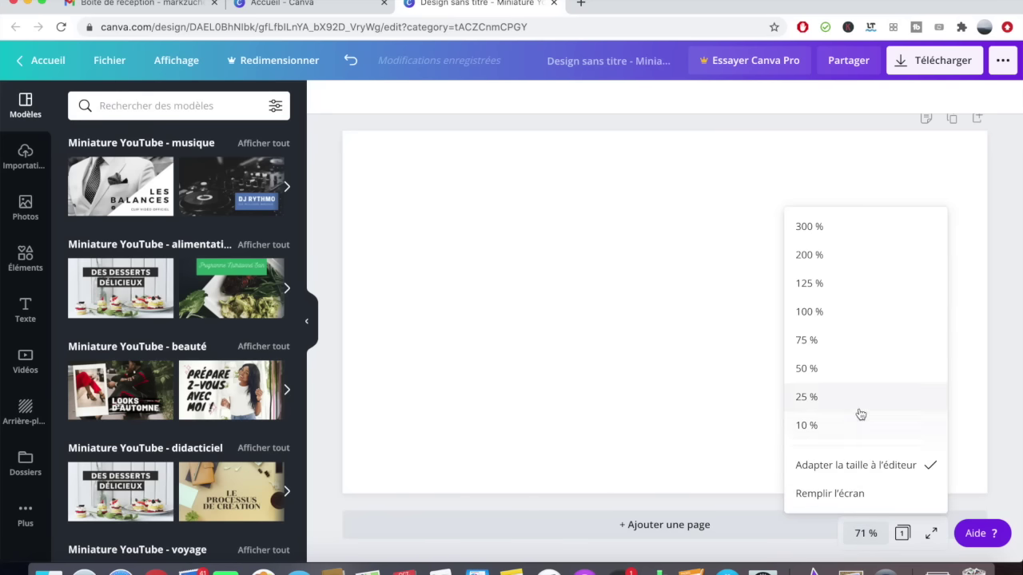
click(846, 340)
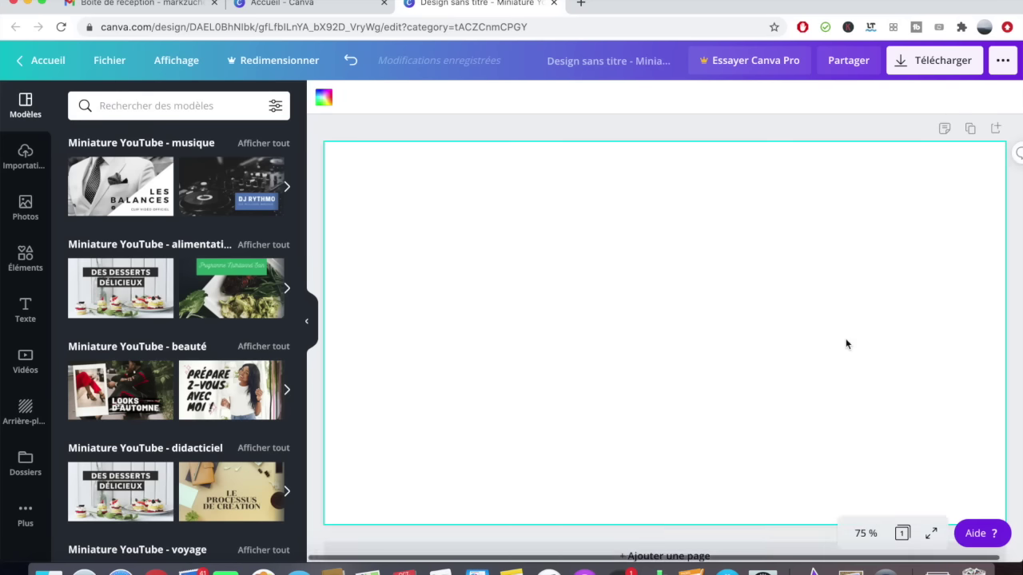
click(931, 532)
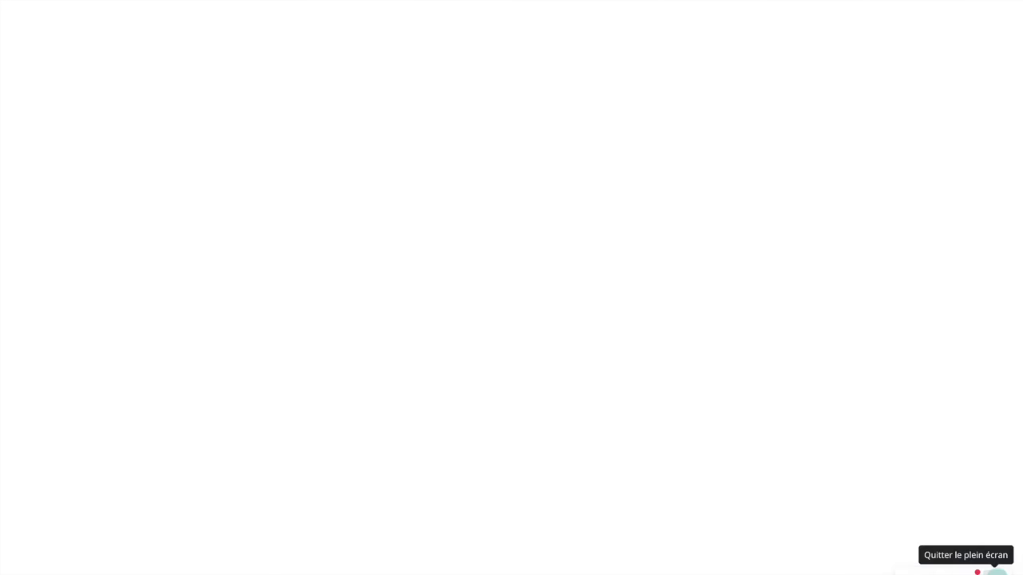
click(995, 570)
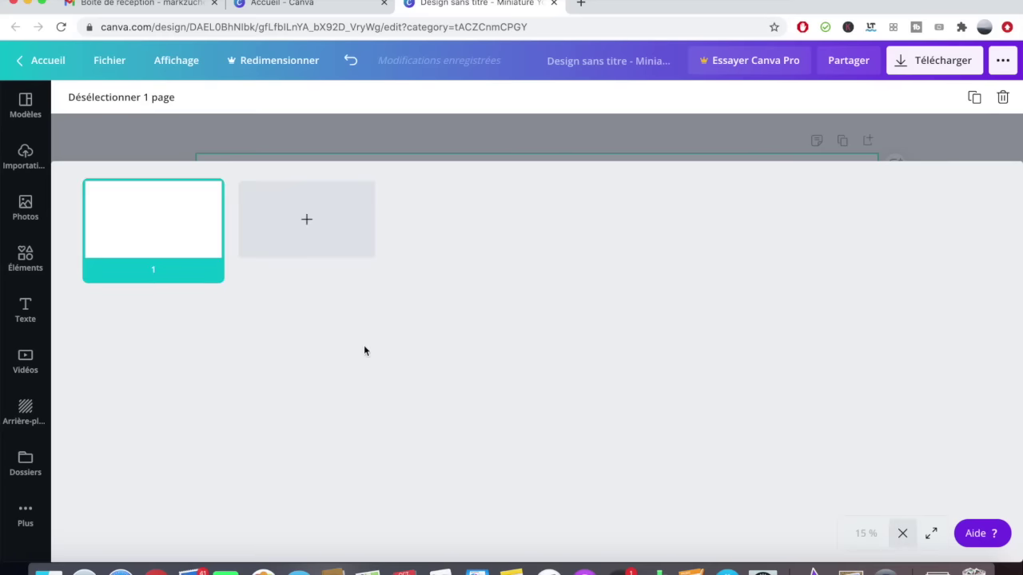
Step: Close the page overview, and examine the help topics before closing them
click(903, 535)
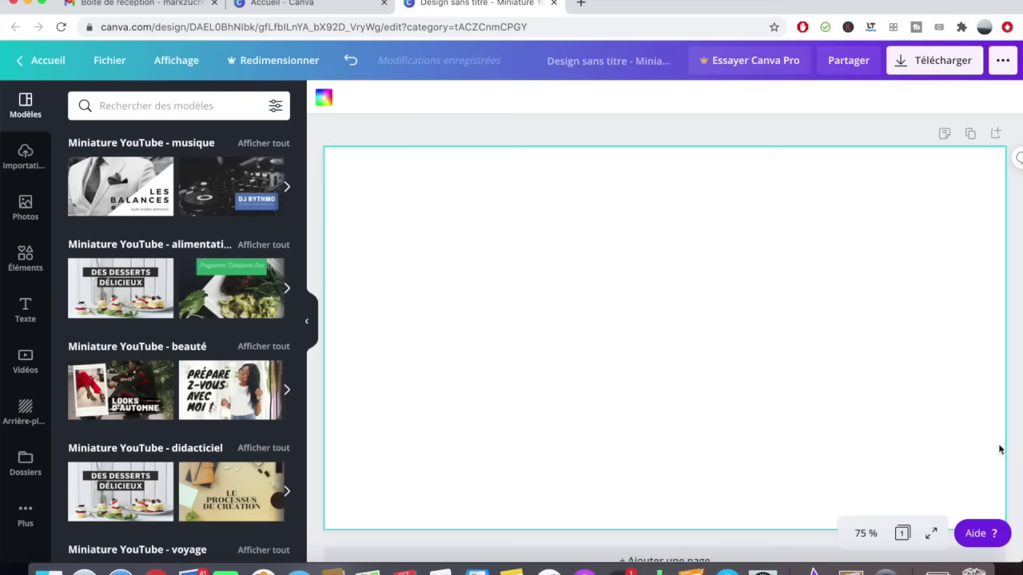
click(995, 535)
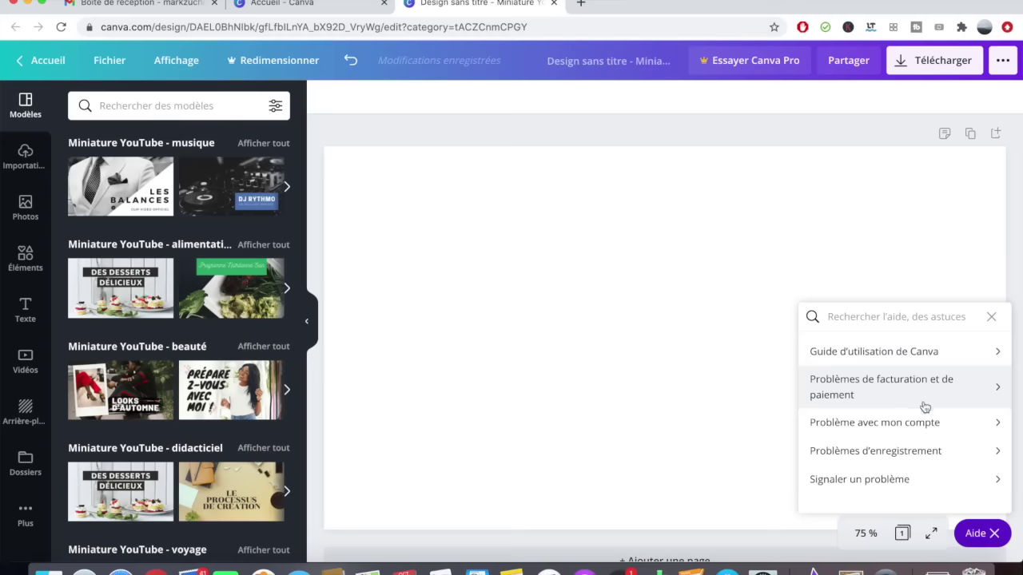
click(671, 406)
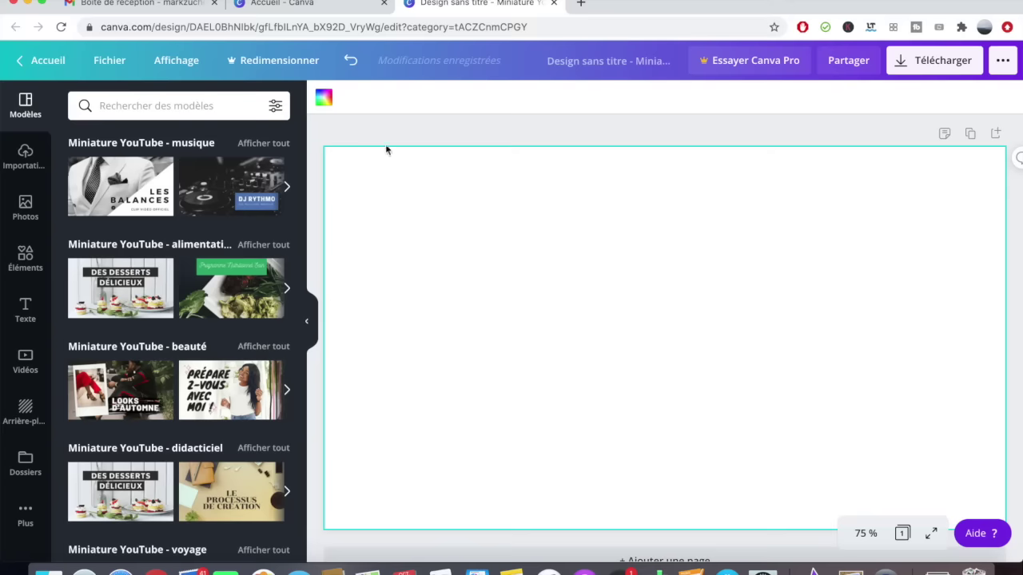
Step: Try a dark violet page background from the default colours, and adjust it to the custom colour #6F3FCD
click(323, 99)
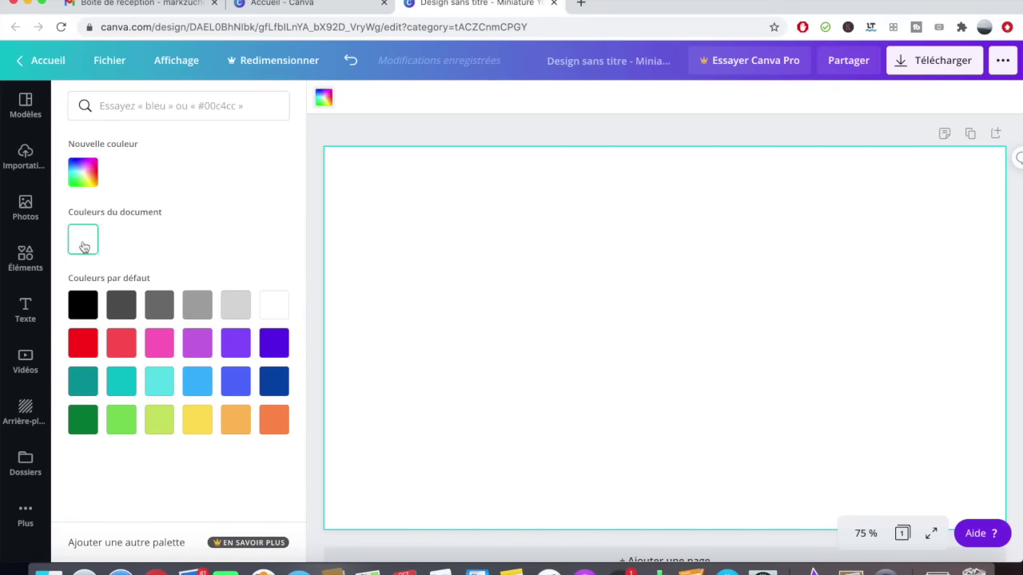
click(274, 342)
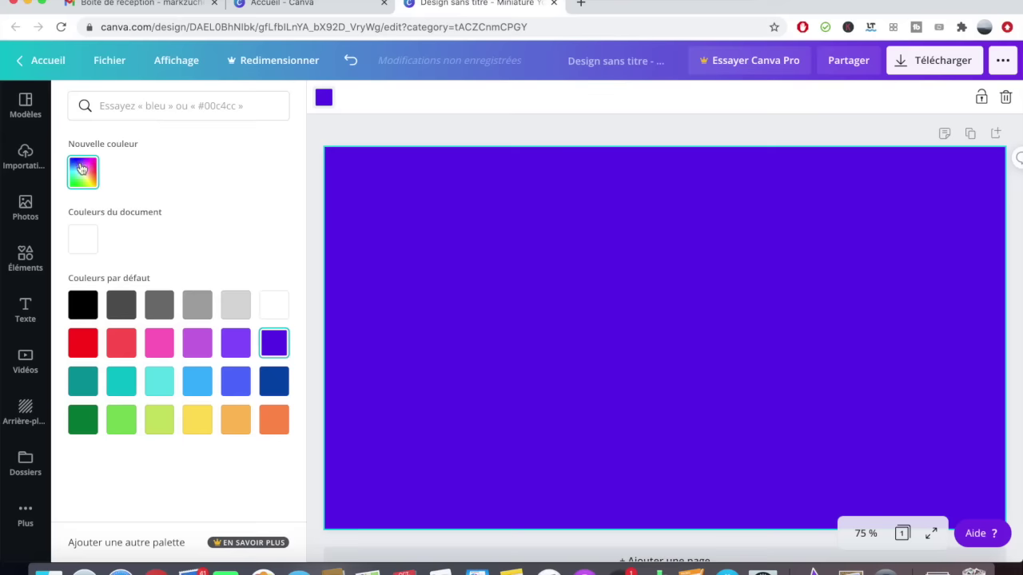
click(91, 179)
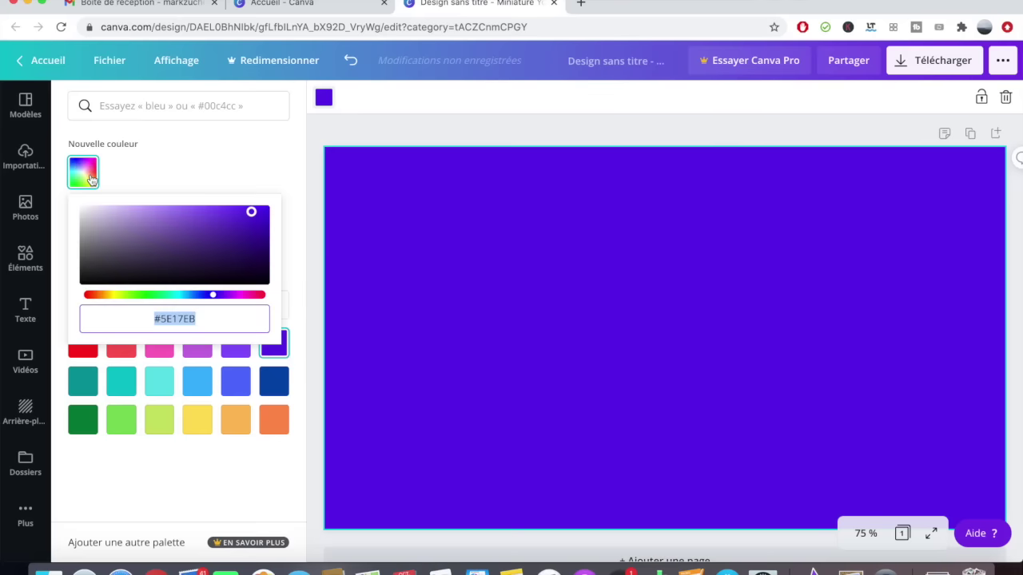
drag(251, 212, 211, 221)
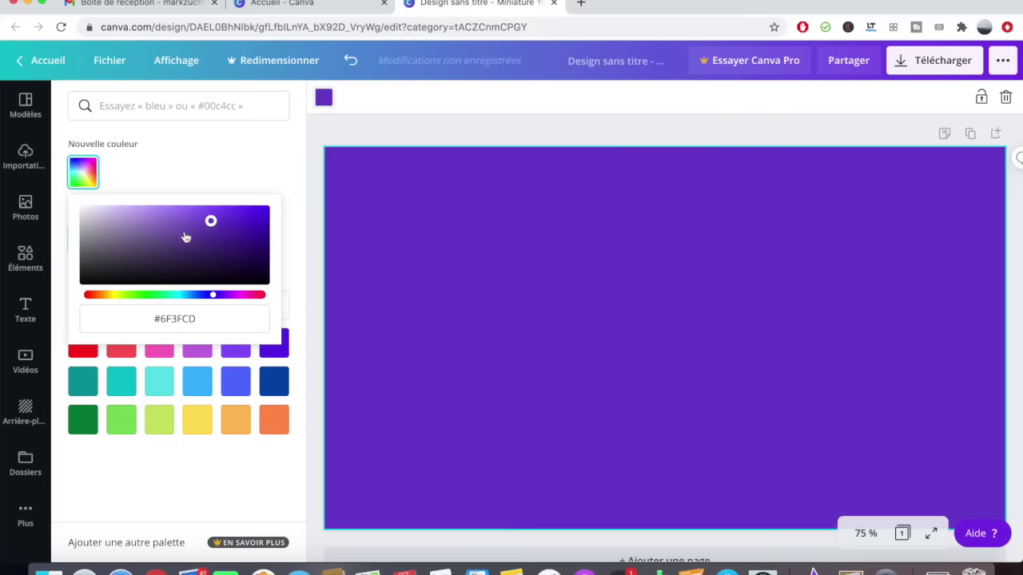
click(282, 309)
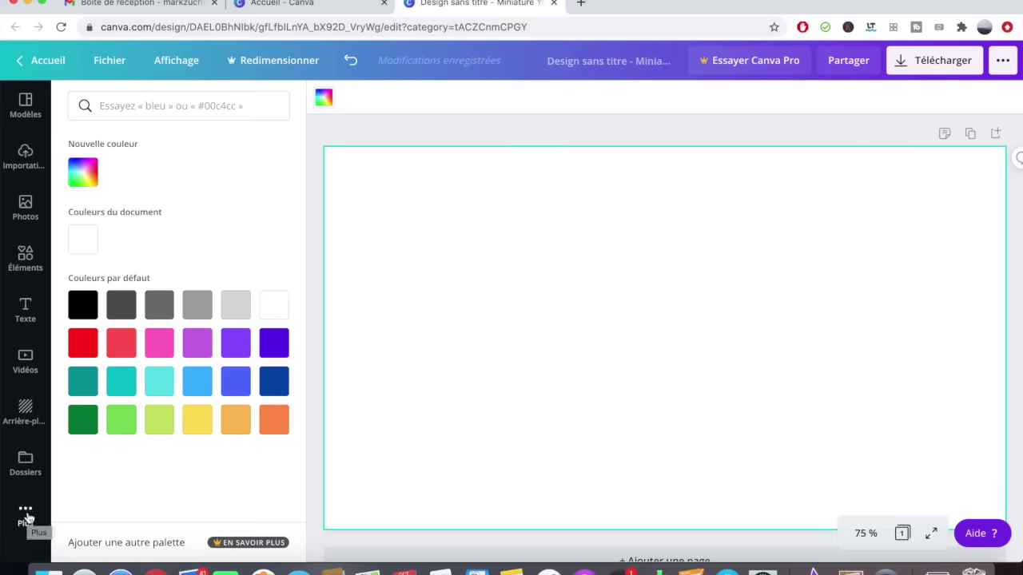
Step: Browse the YouTube thumbnail templates and apply the "De longs cils parfaits" template to the page
click(16, 108)
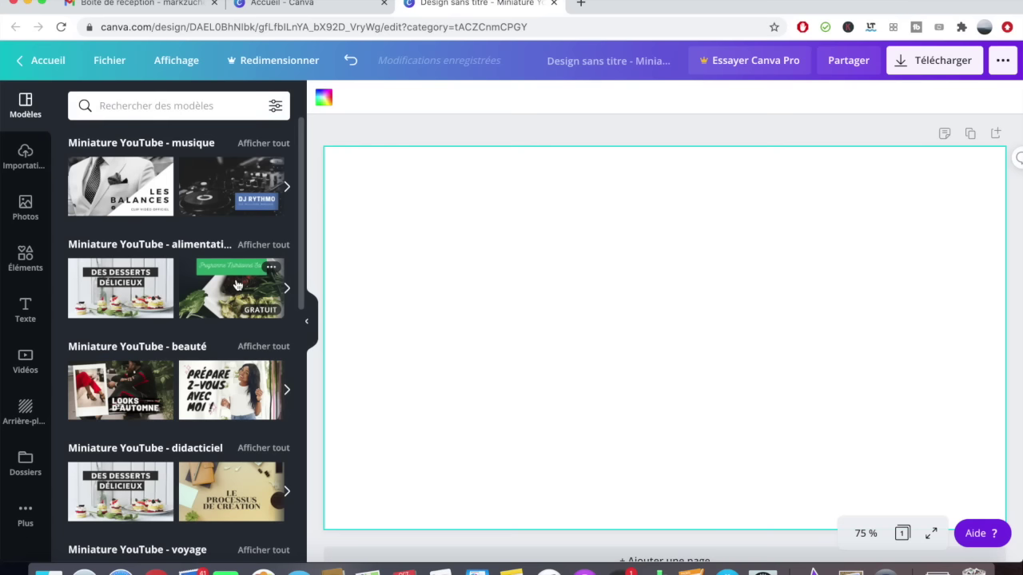
scroll(236, 285, down, 10)
scroll(237, 312, down, 5)
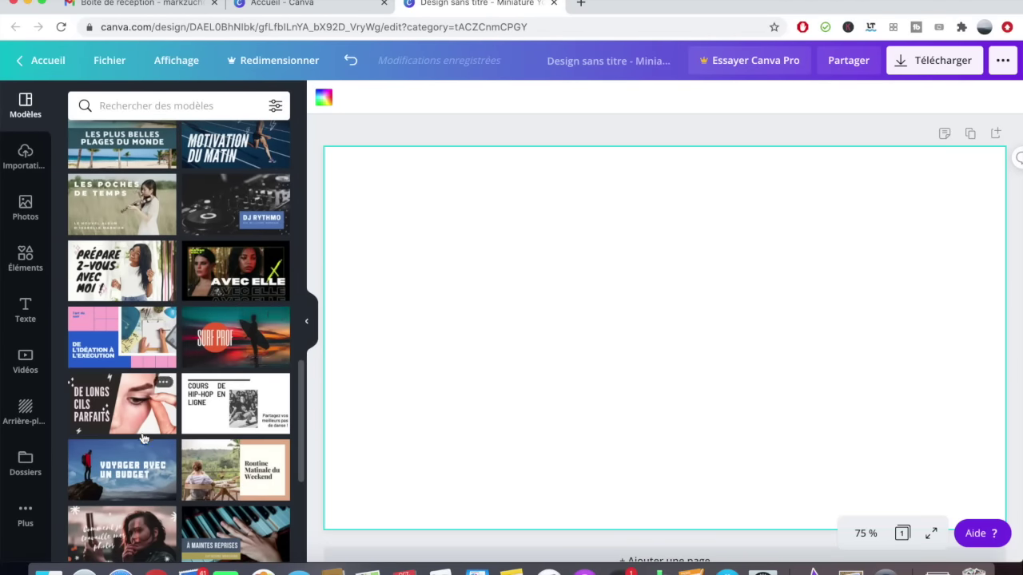
click(123, 414)
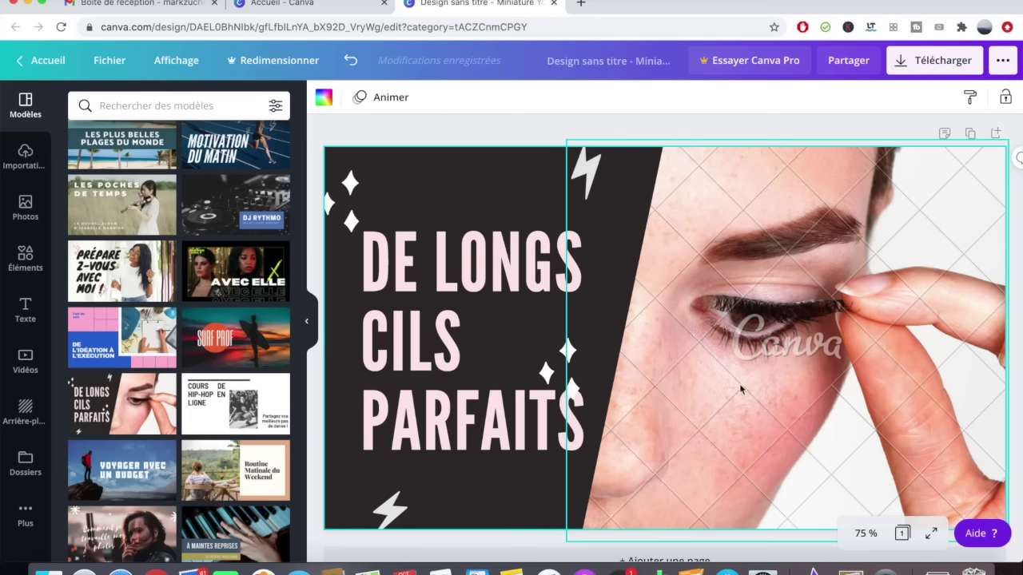
Step: Delete the eye photo from the thumbnail, and undo the deletion
click(791, 327)
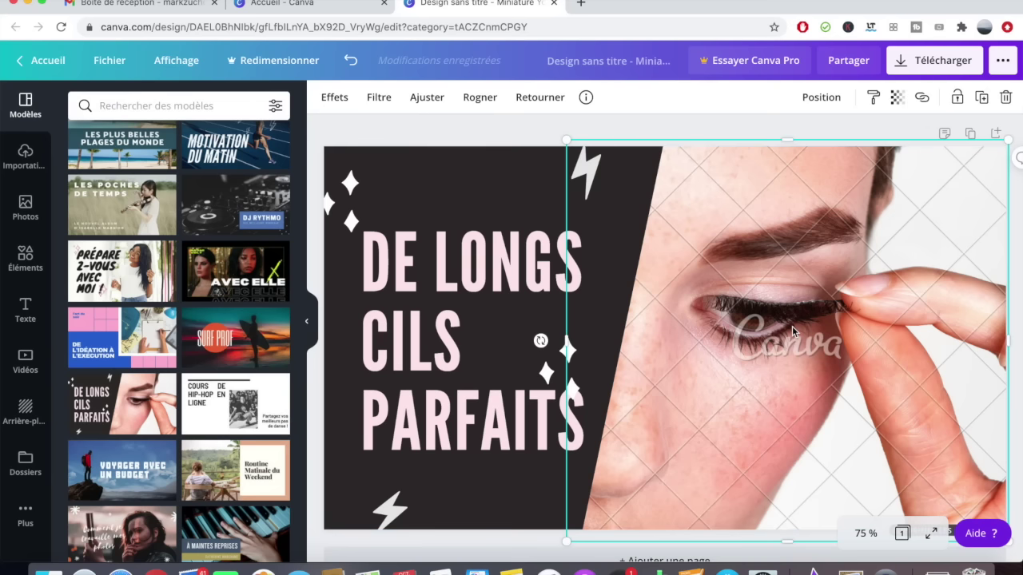
key(Delete)
key(ctrl+z)
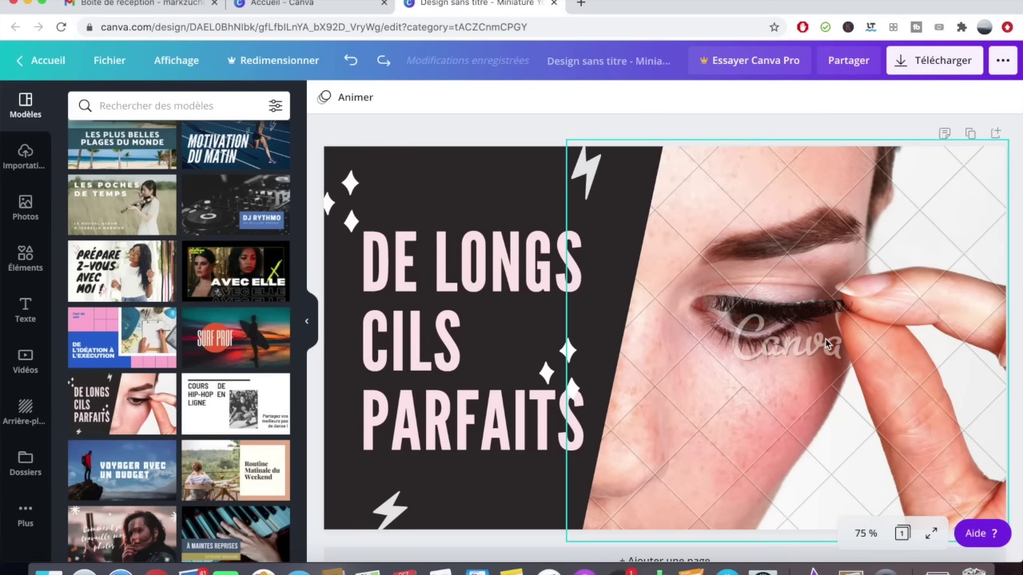
Step: Compare the thumbnail's download options with the premium eye photo and after deleting it
click(932, 71)
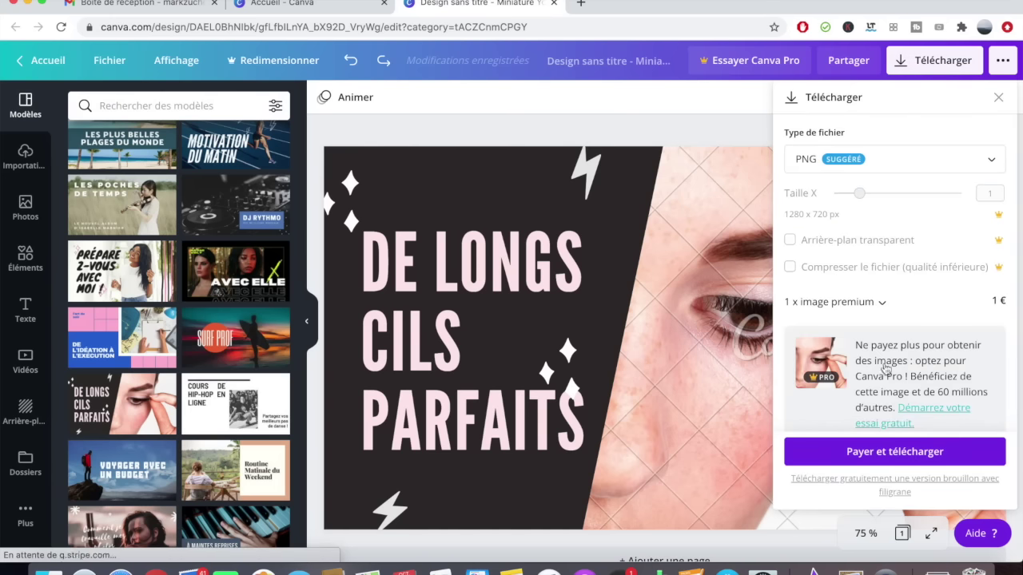
click(666, 119)
click(821, 363)
key(Delete)
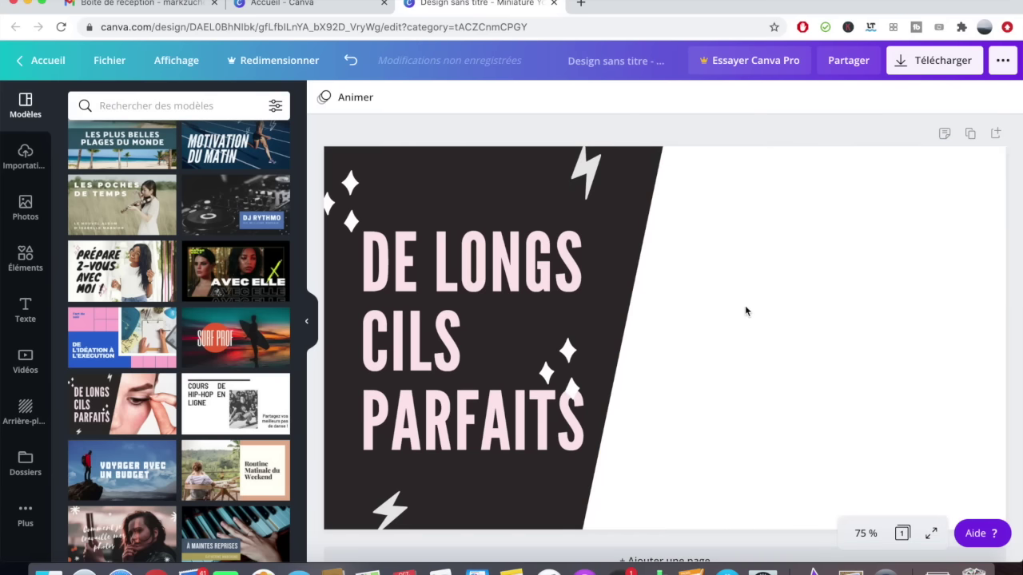
click(919, 61)
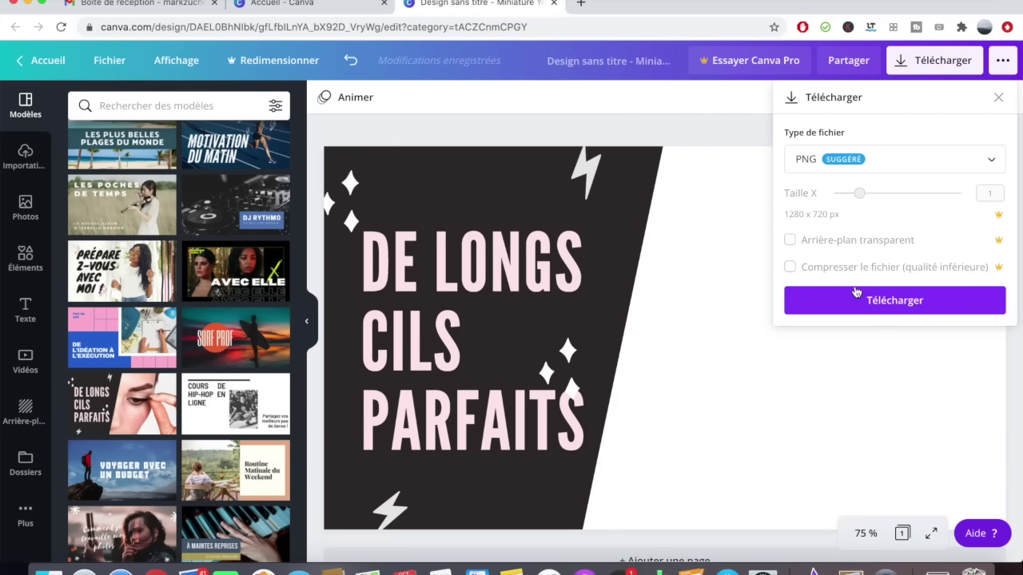
click(855, 293)
Step: Undo back to a blank page, and apply the "Les balances" template from the YouTube music thumbnails
click(349, 60)
click(350, 60)
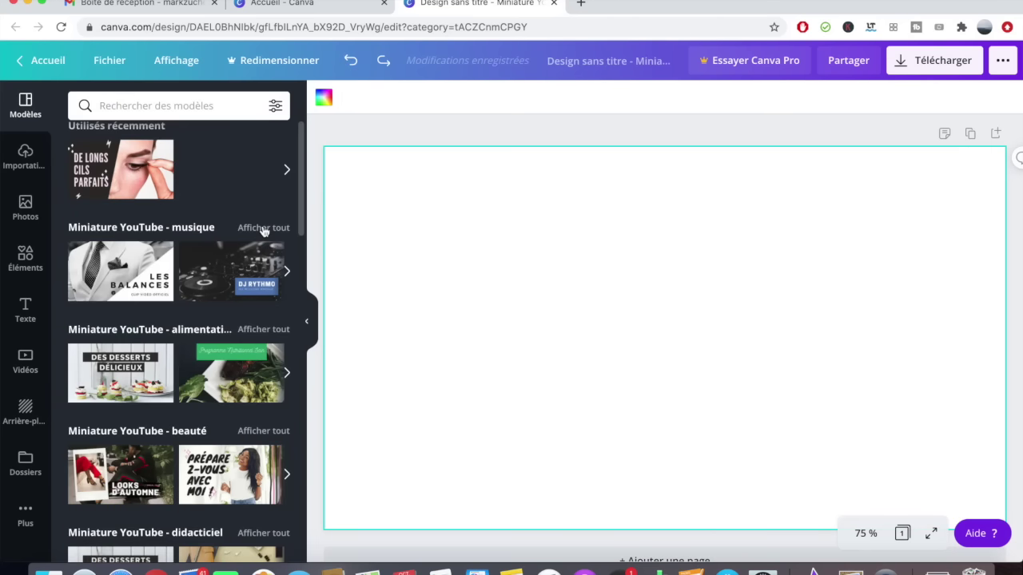
click(263, 228)
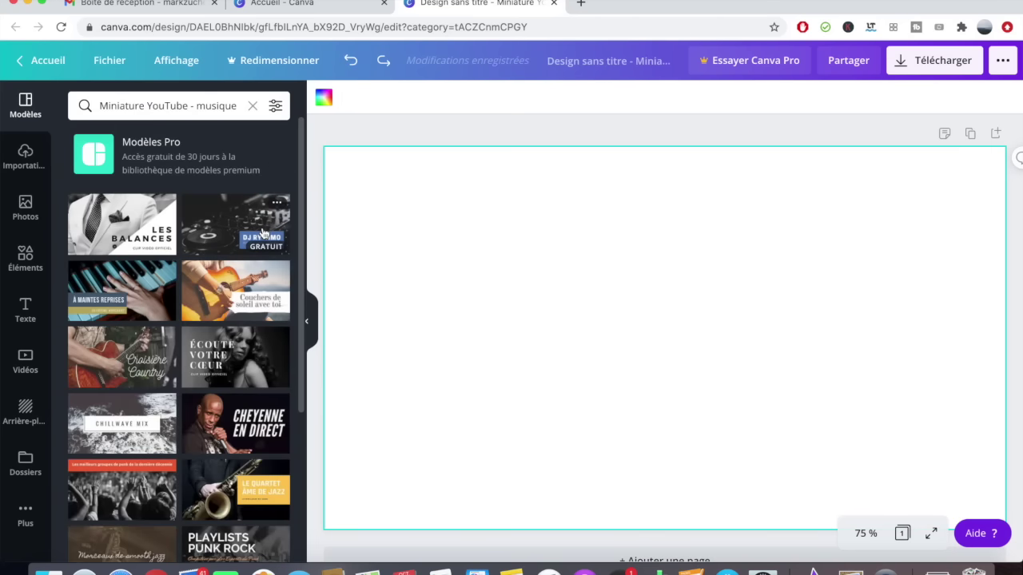
click(124, 228)
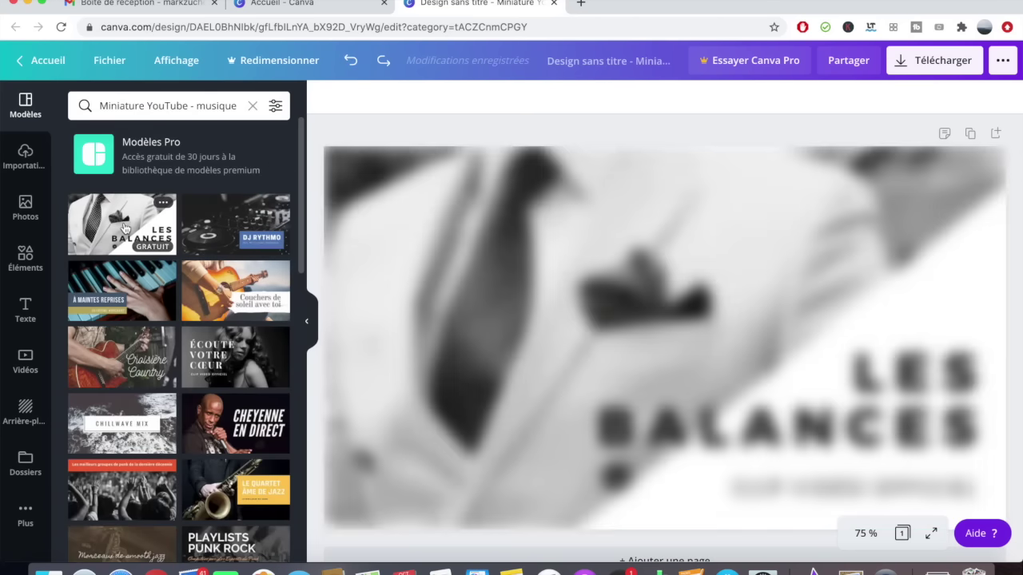
Step: Move the "Les balances" text group and the white triangle slightly to the left on the thumbnail
click(459, 345)
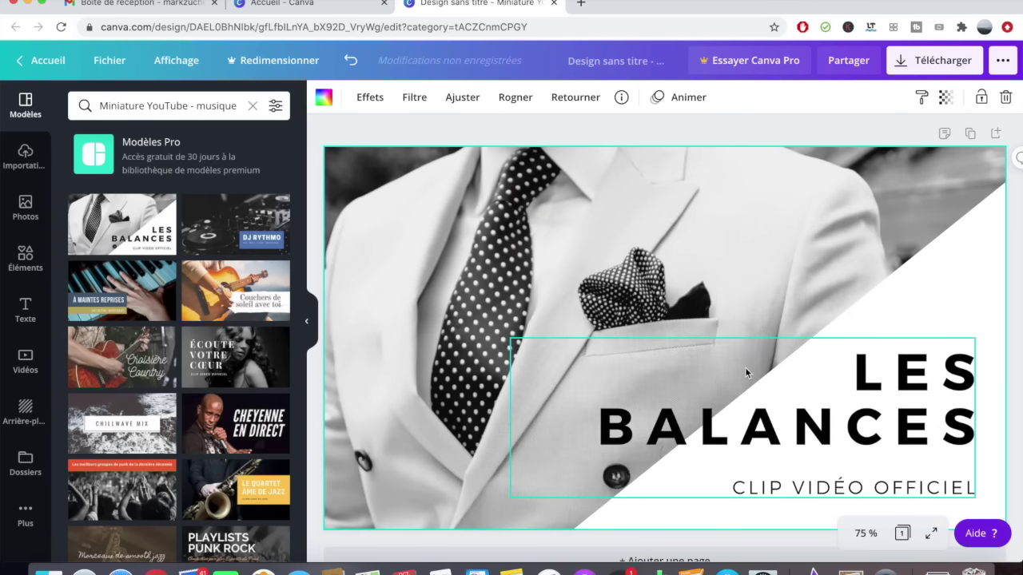
double_click(901, 389)
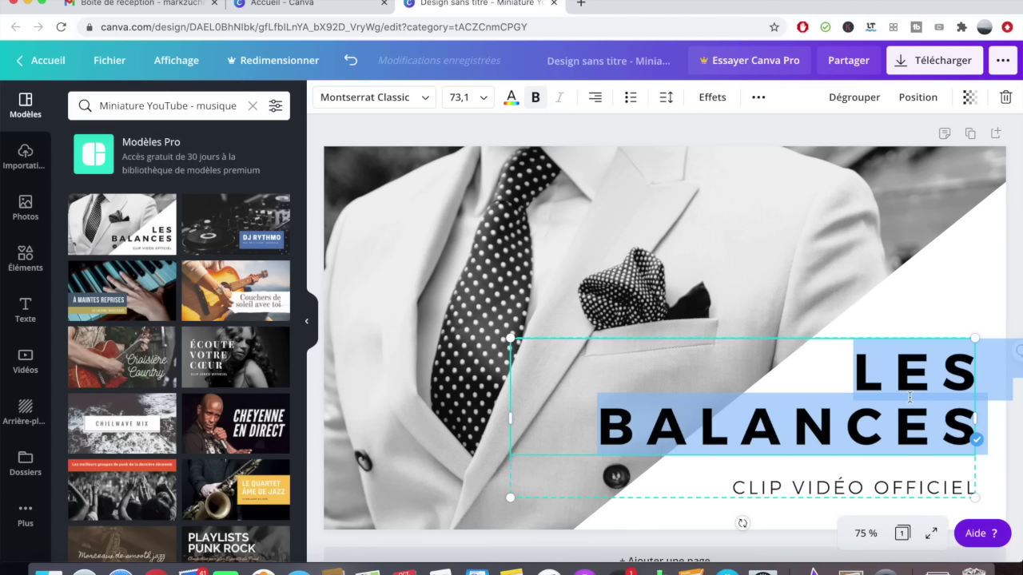
click(566, 328)
click(615, 417)
click(613, 417)
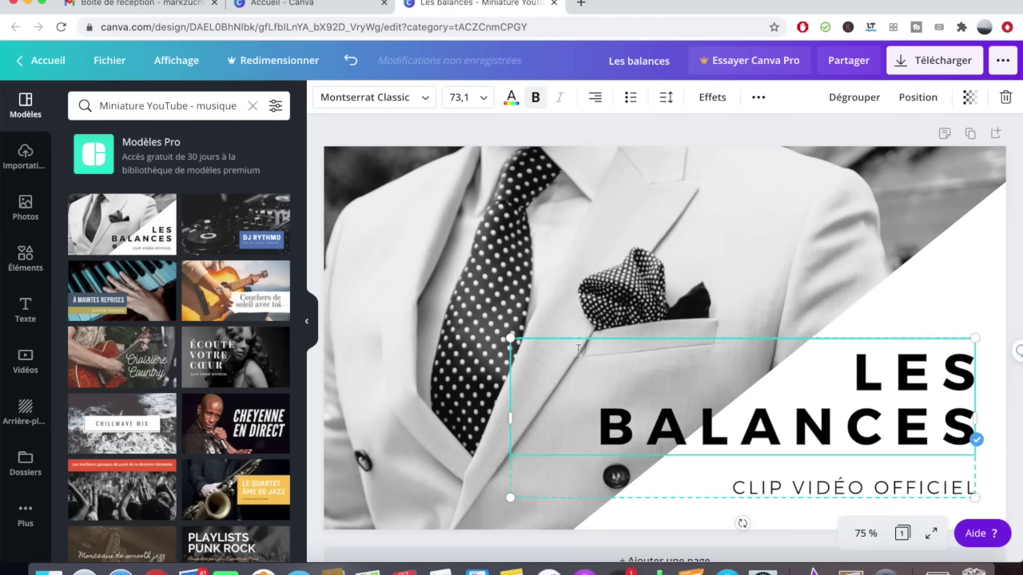
click(515, 450)
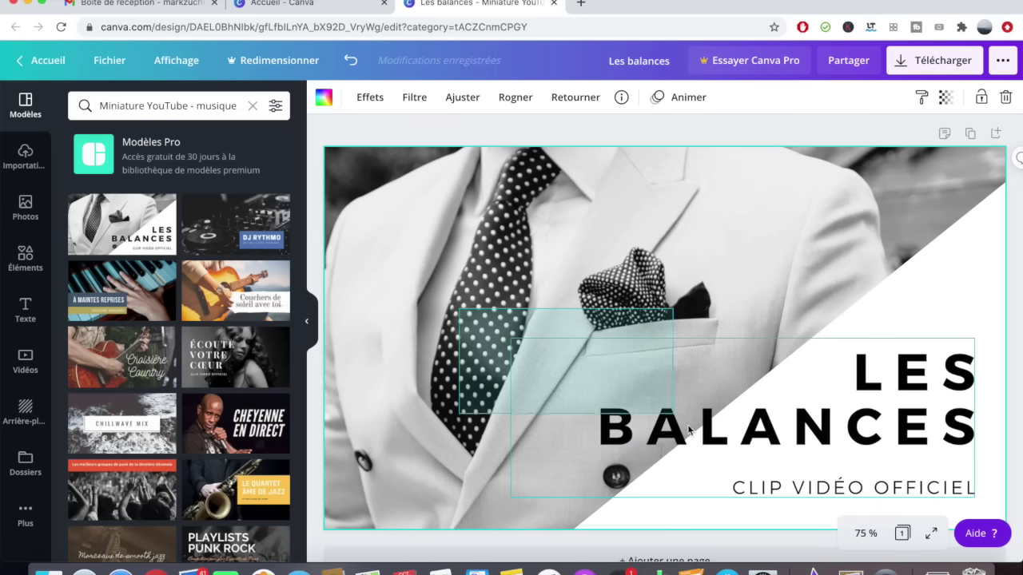
click(757, 453)
mouse_move(757, 453)
mouse_down()
mouse_move(705, 412)
mouse_move(734, 430)
mouse_move(739, 456)
mouse_up()
click(719, 311)
click(760, 365)
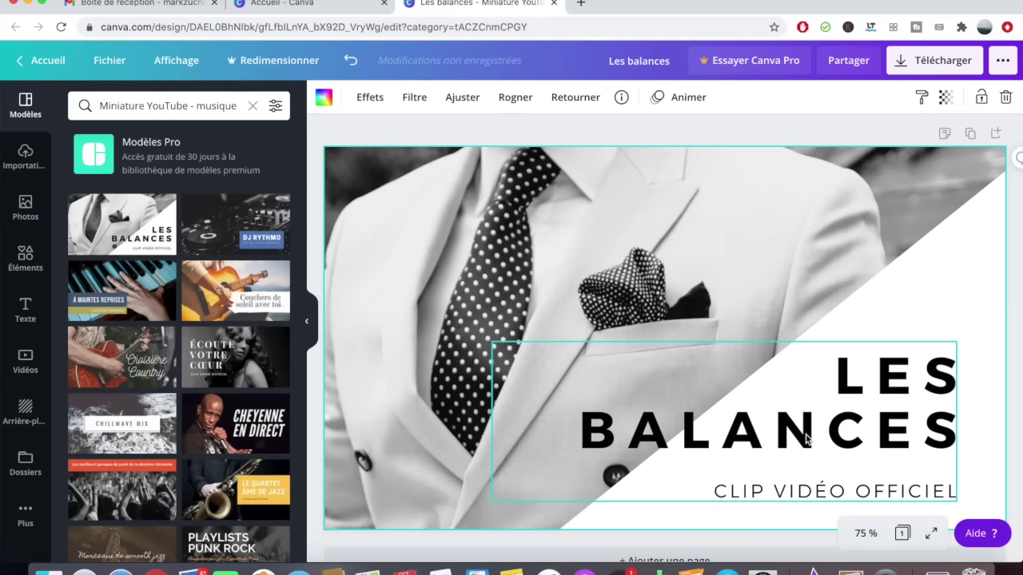
Step: Replace the word "BALANCES" in the title with "SORPIONS"
double_click(807, 431)
text(CAPR)
key(BackSpace)
key(BackSpace)
key(BackSpace)
key(BackSpace)
text(SORP)
text(IONS)
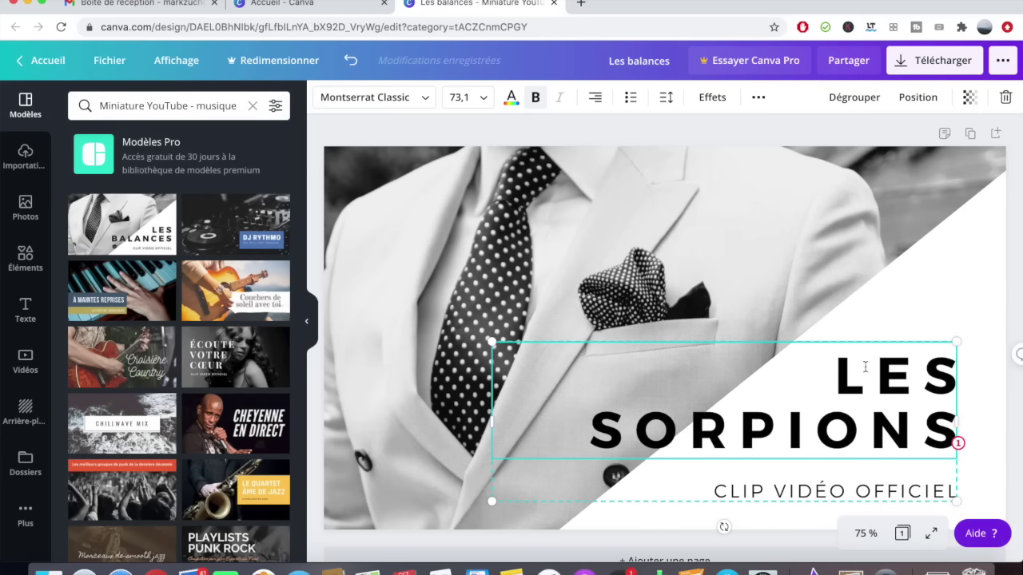
Step: Browse the fonts available for the title, and set its font size to 42
double_click(867, 421)
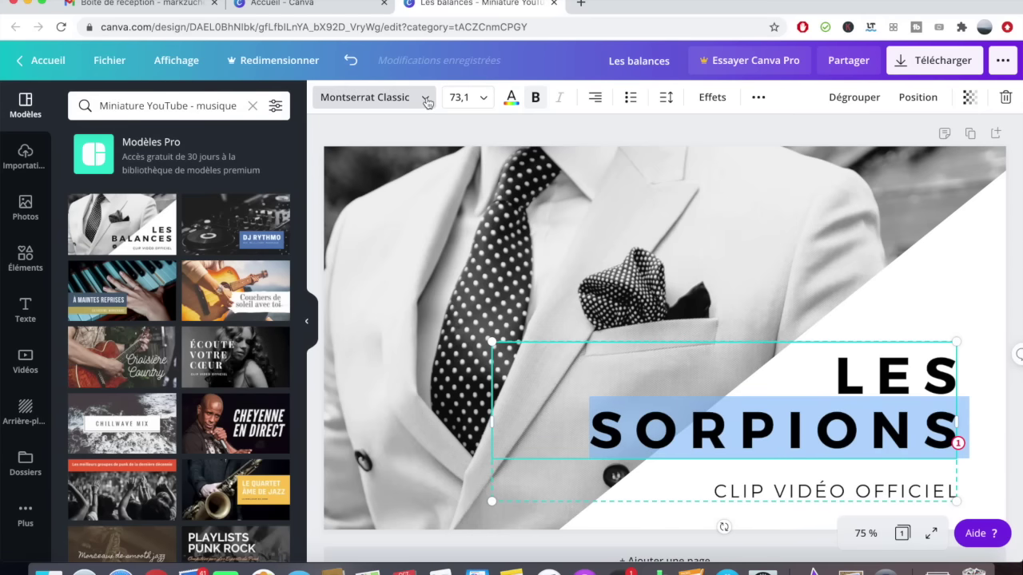
click(426, 98)
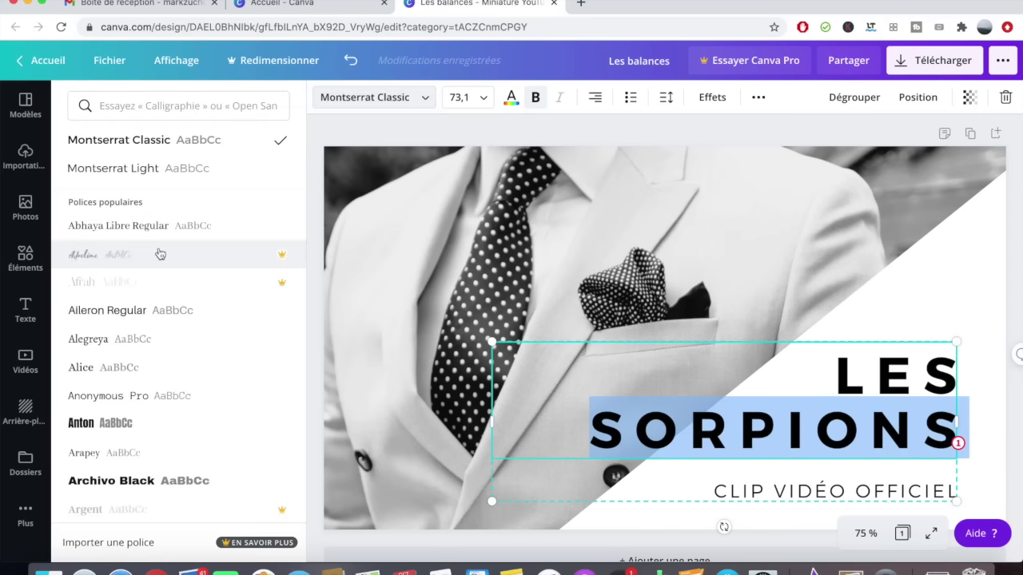
scroll(216, 372, down, 6)
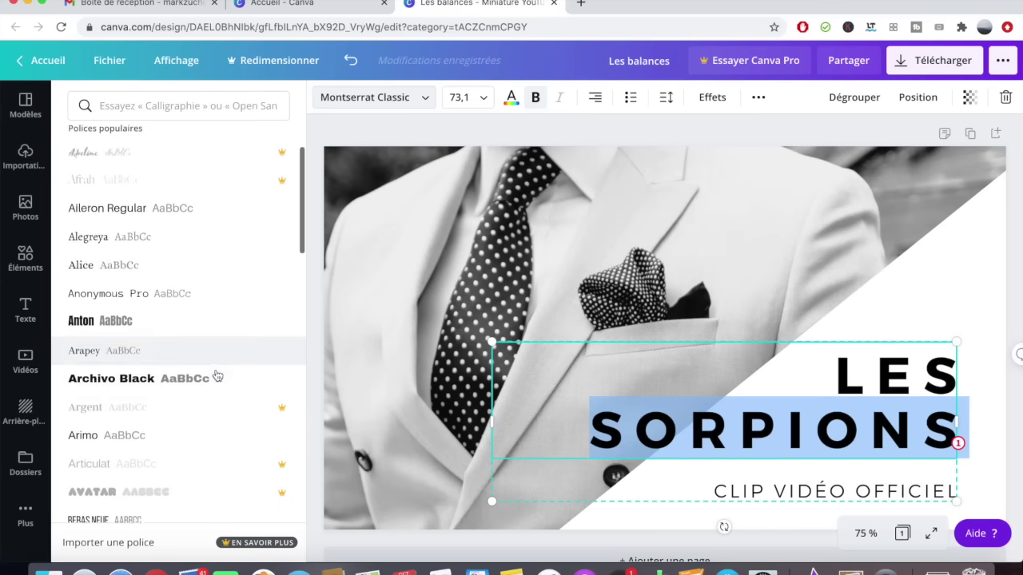
scroll(217, 373, down, 10)
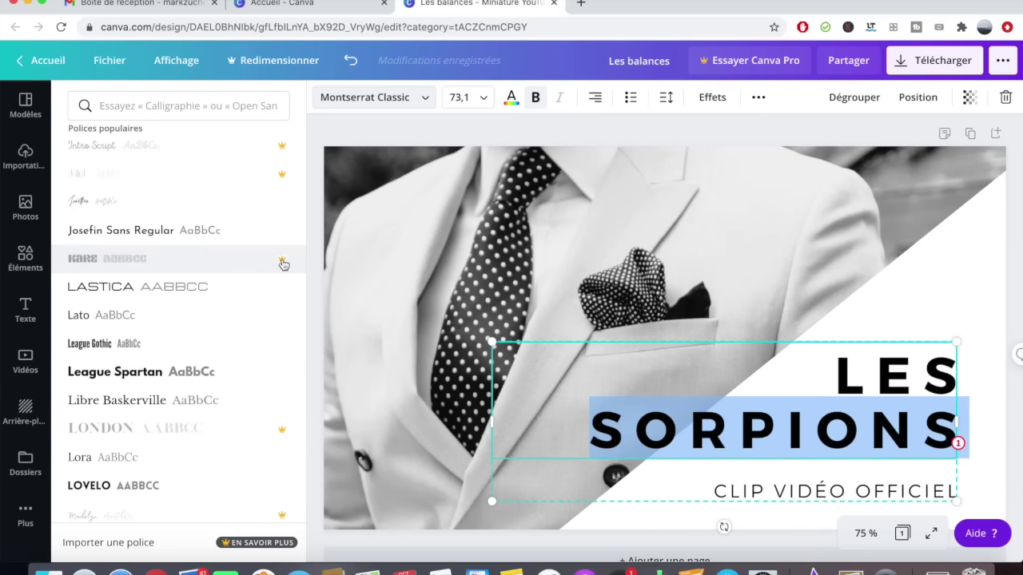
click(464, 97)
scroll(486, 349, down, 3)
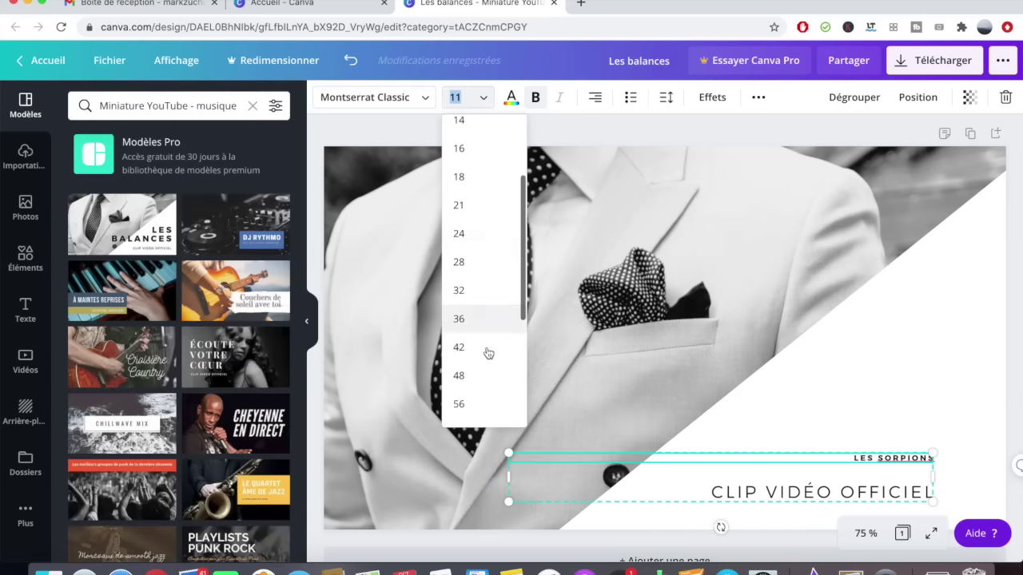
click(487, 347)
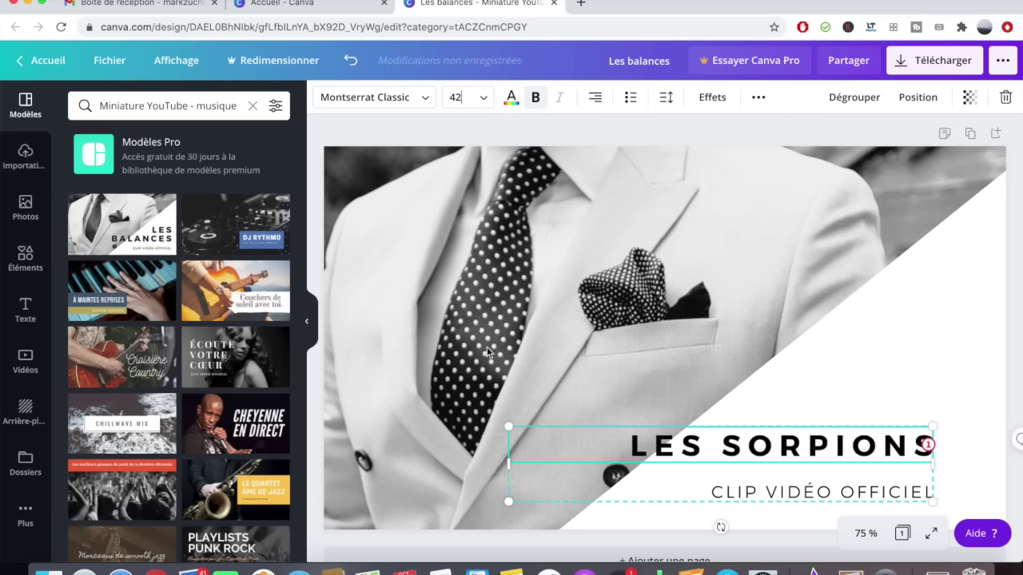
Step: Colour the title light blue from the default colours, and adjust it to a darker custom blue
click(511, 96)
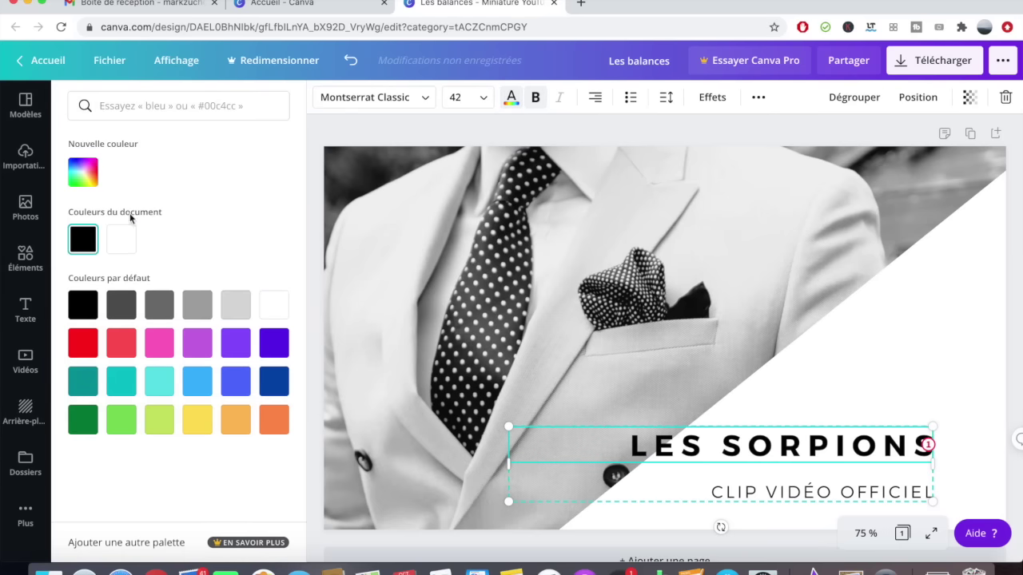
click(201, 383)
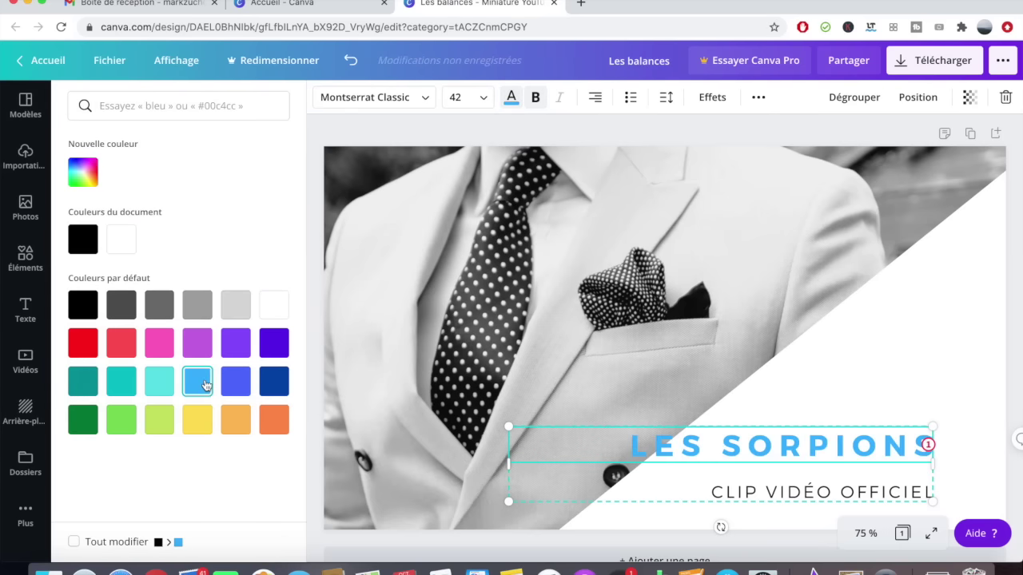
click(83, 172)
drag(228, 209, 237, 242)
Step: Try centred alignment and list formatting on the title, and restore its right alignment
click(595, 100)
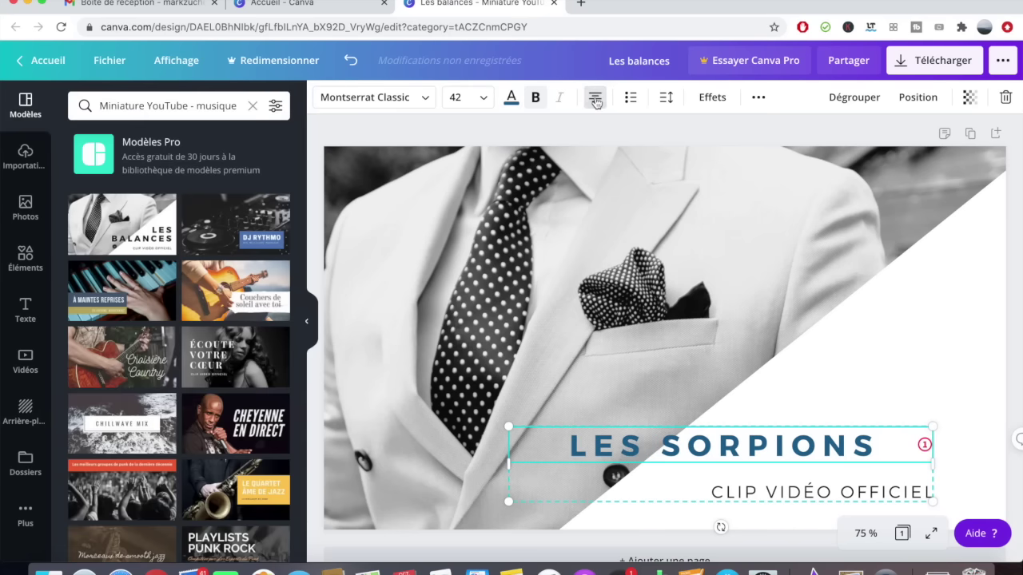
click(596, 99)
click(632, 98)
click(638, 100)
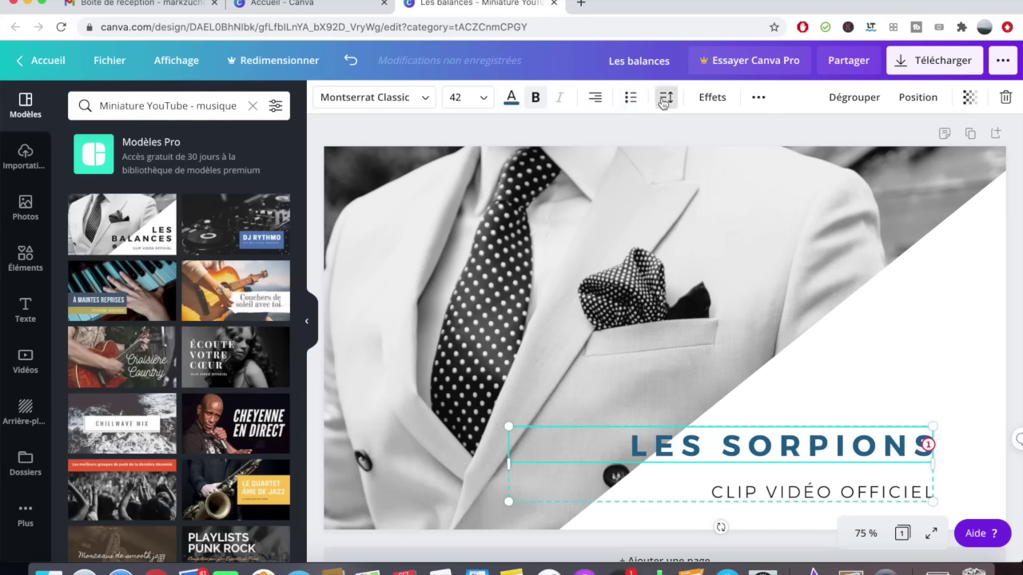
Step: Set the title's letter spacing to 495 and increase its line height
click(664, 98)
drag(795, 144, 821, 141)
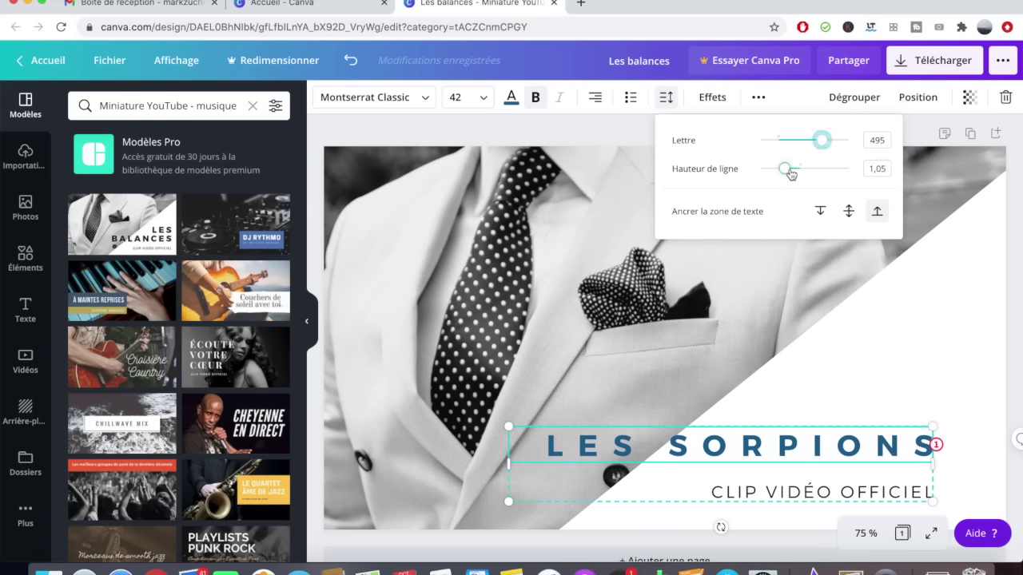
drag(793, 174, 849, 170)
Step: Try the Biseautage, Contour and Lueur text effects on the title, and apply the Écho effect
click(712, 102)
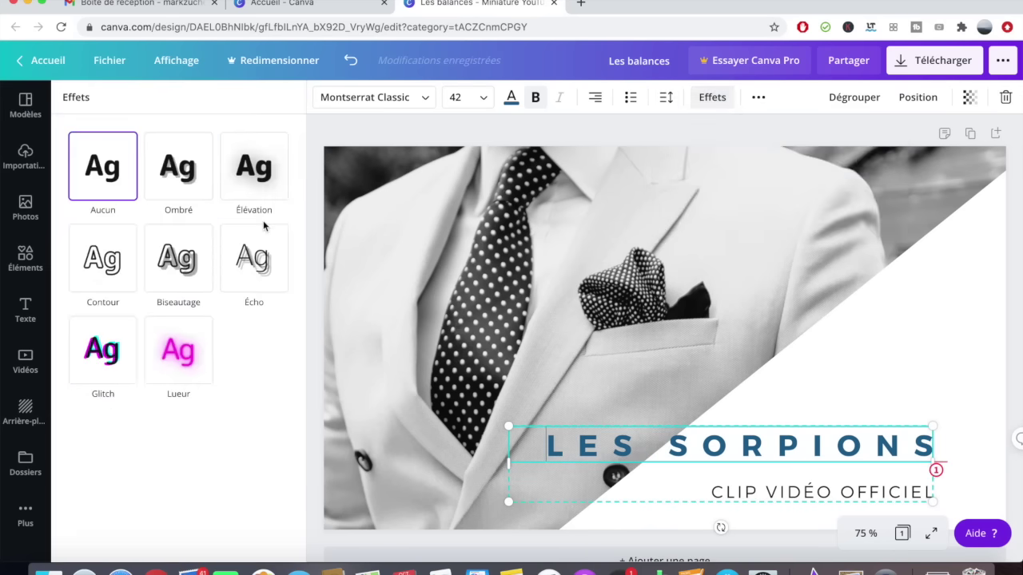
click(178, 264)
click(105, 269)
click(254, 257)
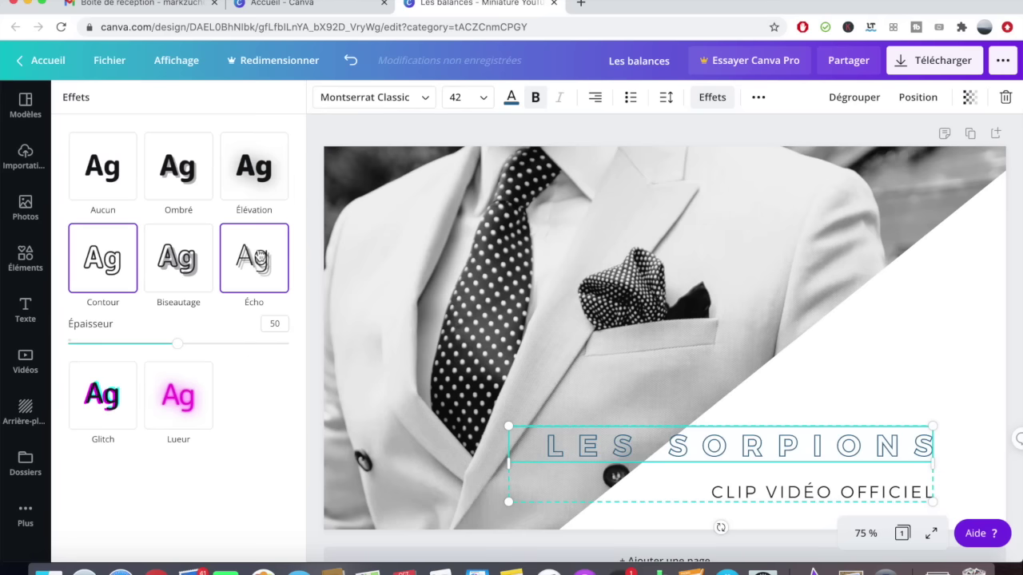
click(177, 463)
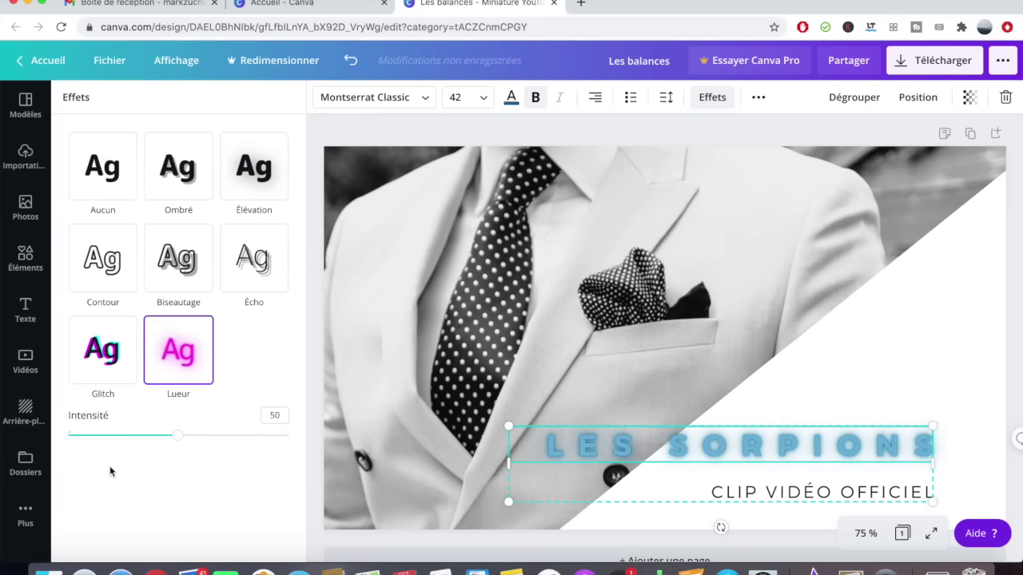
click(225, 288)
key(Escape)
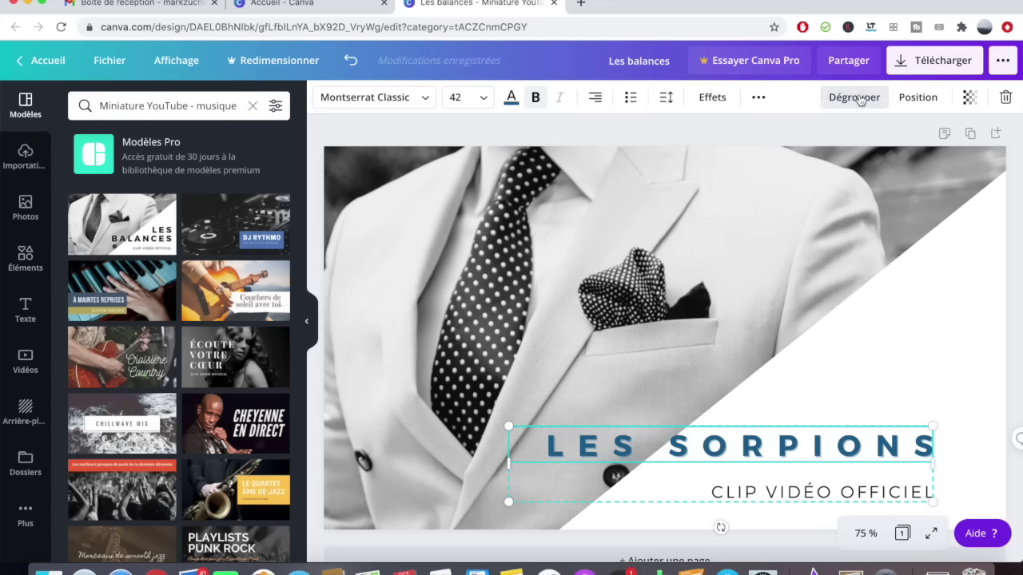
Step: Ungroup the title from its subtitle, and lock the title in place after shifting it slightly
click(854, 98)
drag(796, 454, 767, 454)
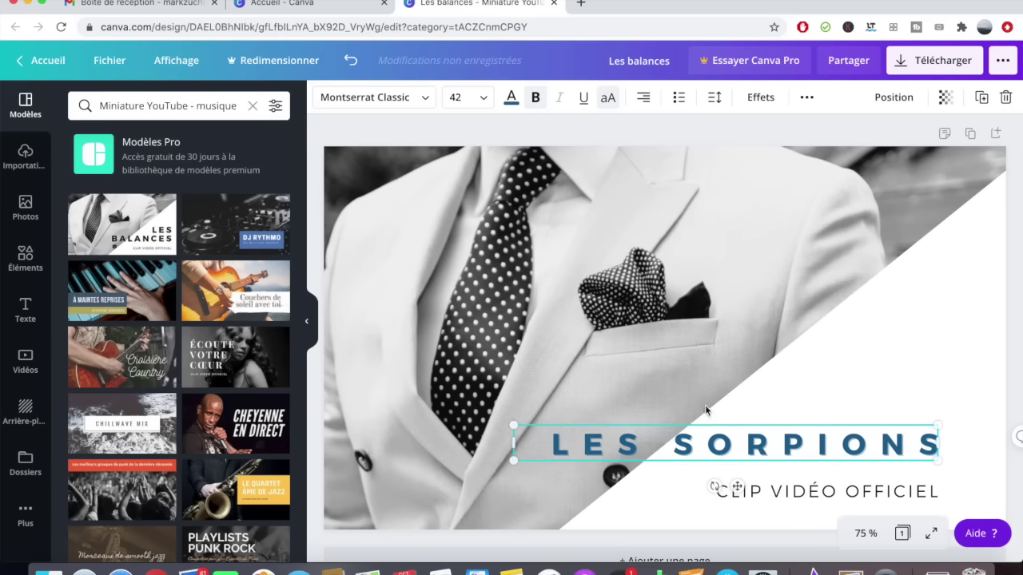
click(806, 99)
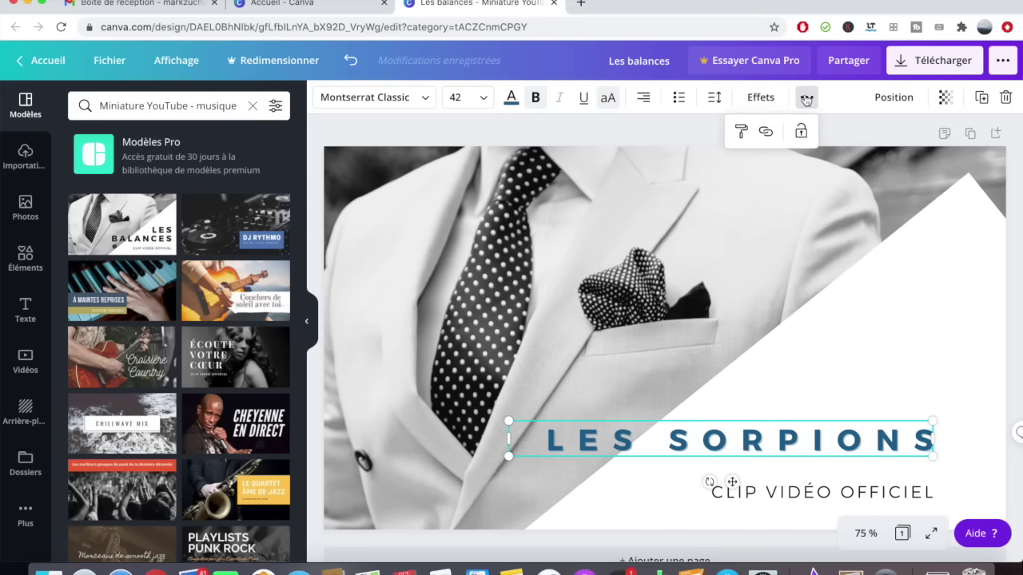
click(800, 131)
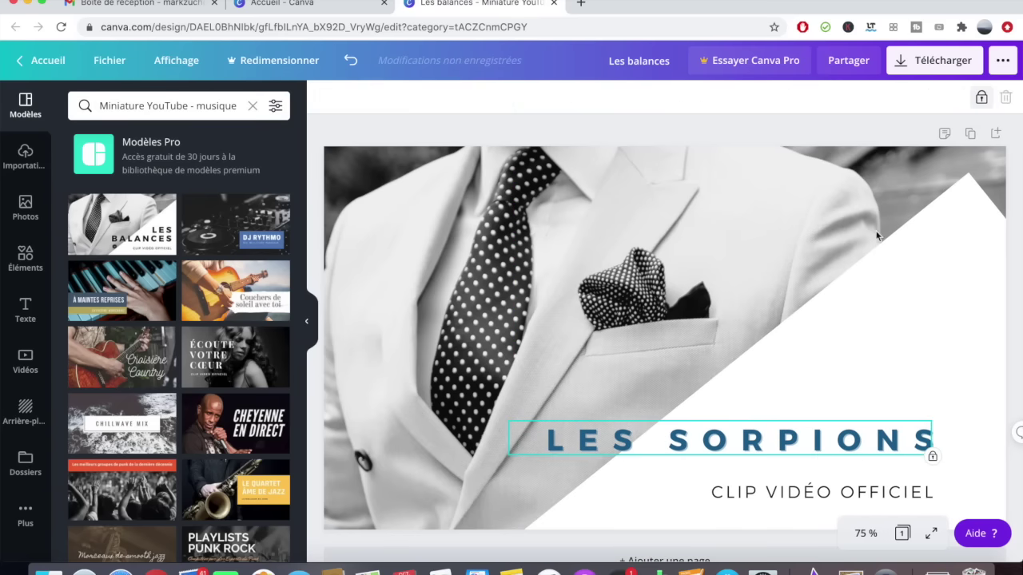
Step: Reposition the white triangle and the "Clip vidéo officiel" subtitle around the locked title
click(931, 366)
drag(913, 355, 905, 336)
click(795, 495)
drag(881, 293, 903, 345)
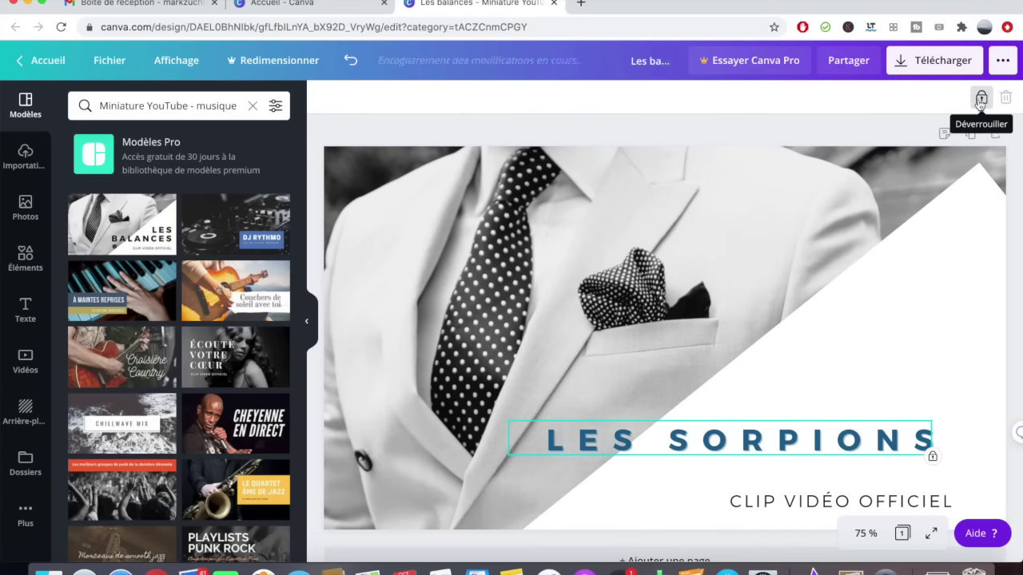
Step: Unlock the title, and move it together with the subtitle and white triangle slightly down and to the right
click(980, 94)
drag(656, 346, 835, 552)
drag(838, 345, 828, 382)
Step: Apply the Whimsical filter to the suit photo at reduced intensity, and set its blur to 6
click(560, 239)
click(369, 97)
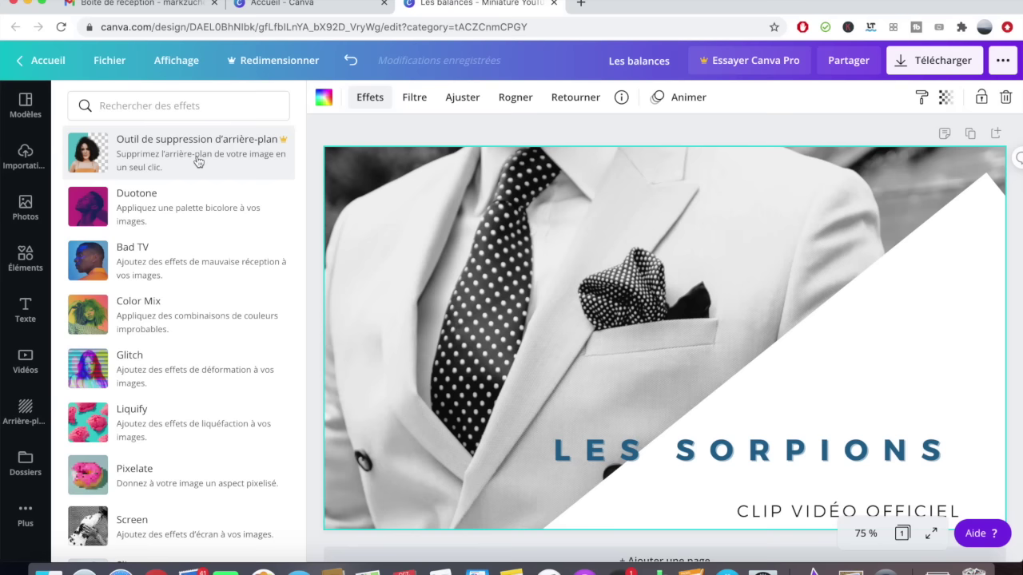
click(414, 97)
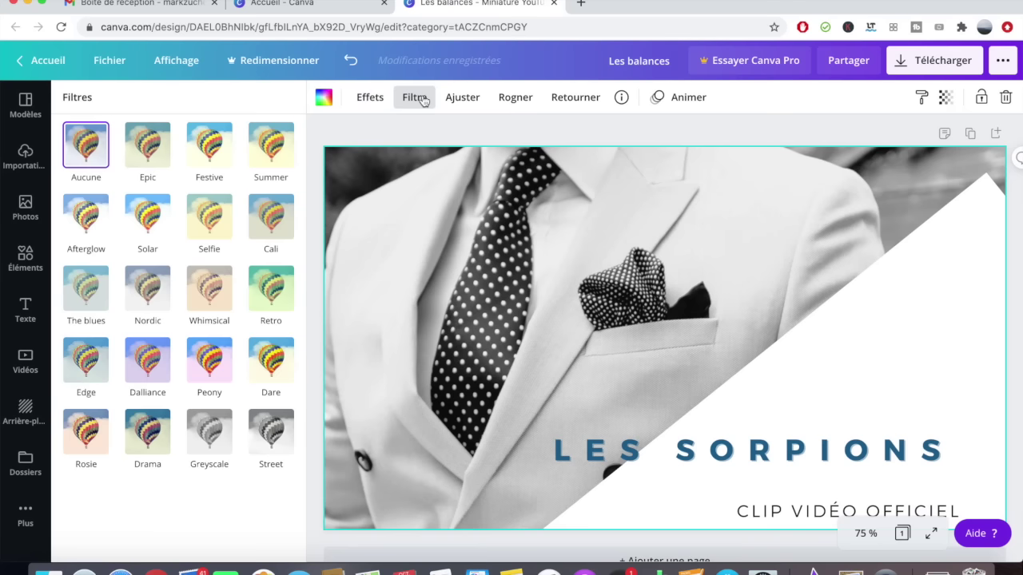
click(209, 291)
drag(189, 352, 104, 371)
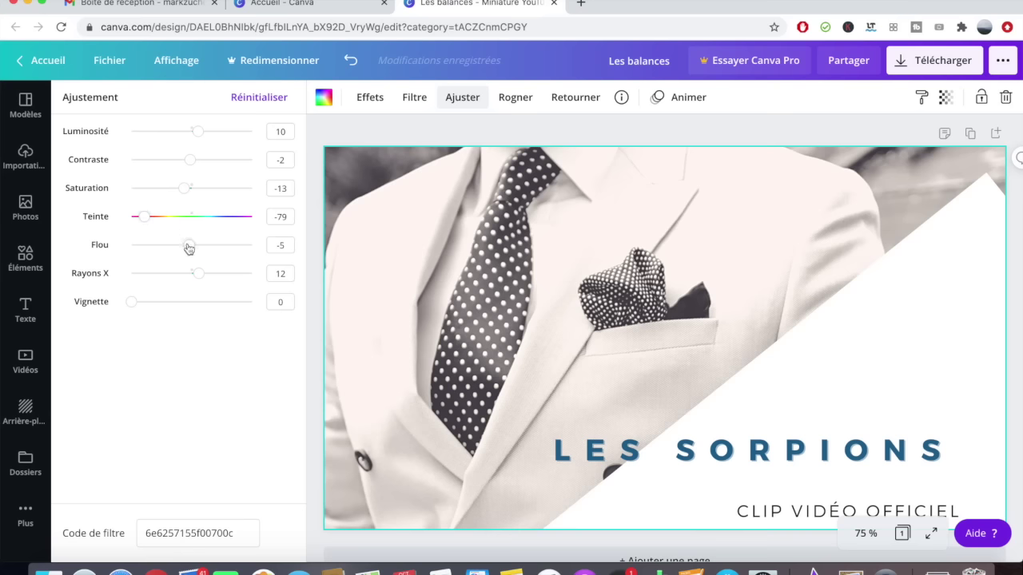
drag(191, 250, 197, 252)
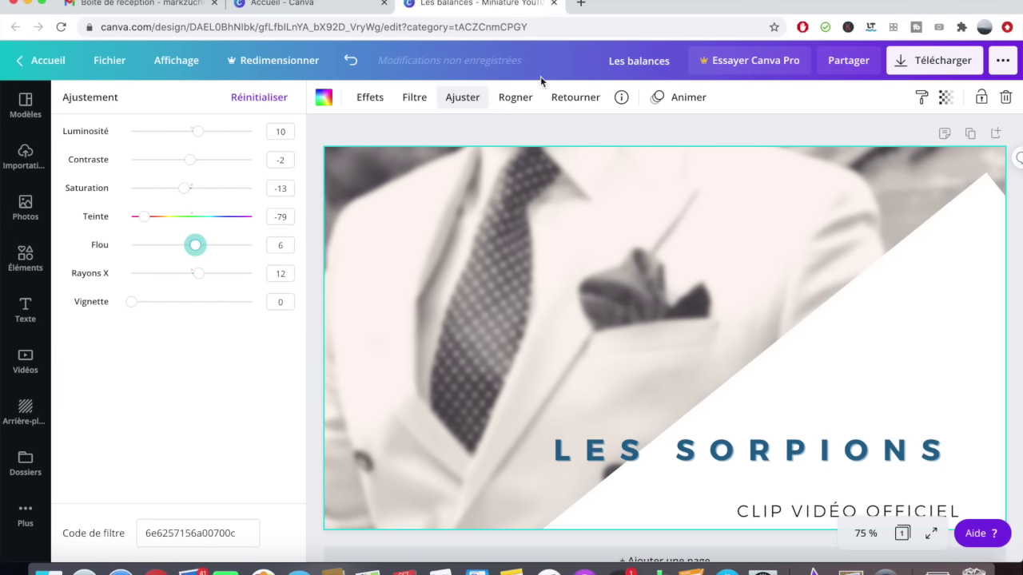
Step: Shift the suit photo down and to the right within its crop frame
click(514, 98)
drag(450, 210, 575, 291)
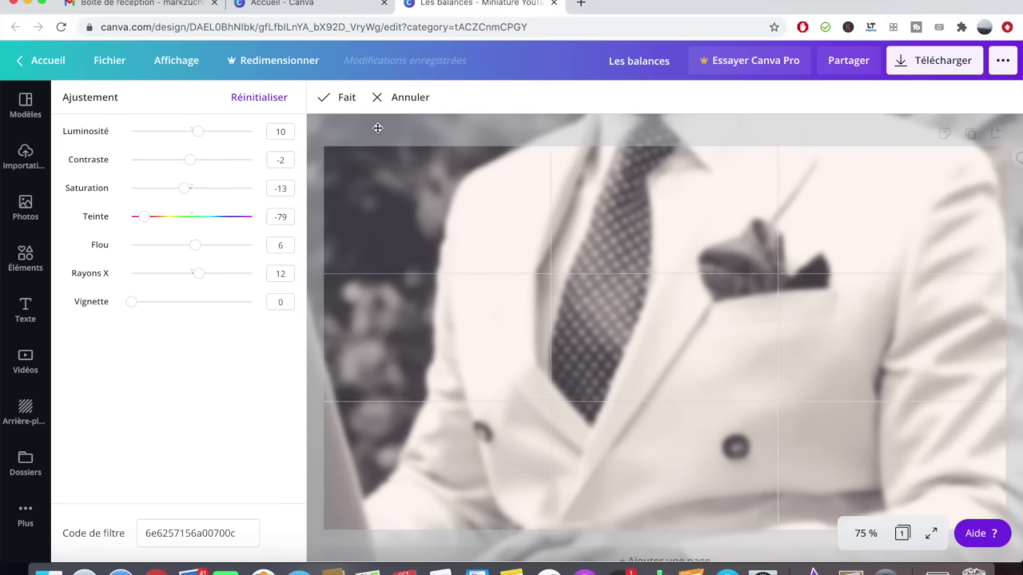
click(338, 97)
Step: Try flipping the suit photo horizontally and vertically, returning it to its original orientation each time
click(575, 97)
click(605, 137)
click(605, 140)
click(605, 140)
click(605, 140)
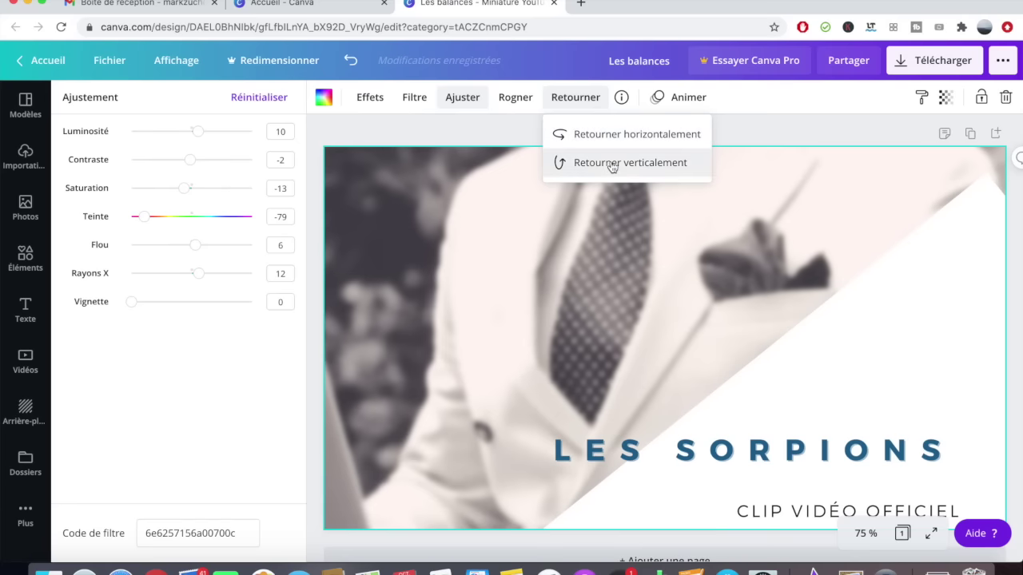
click(612, 163)
click(612, 163)
click(612, 163)
click(612, 163)
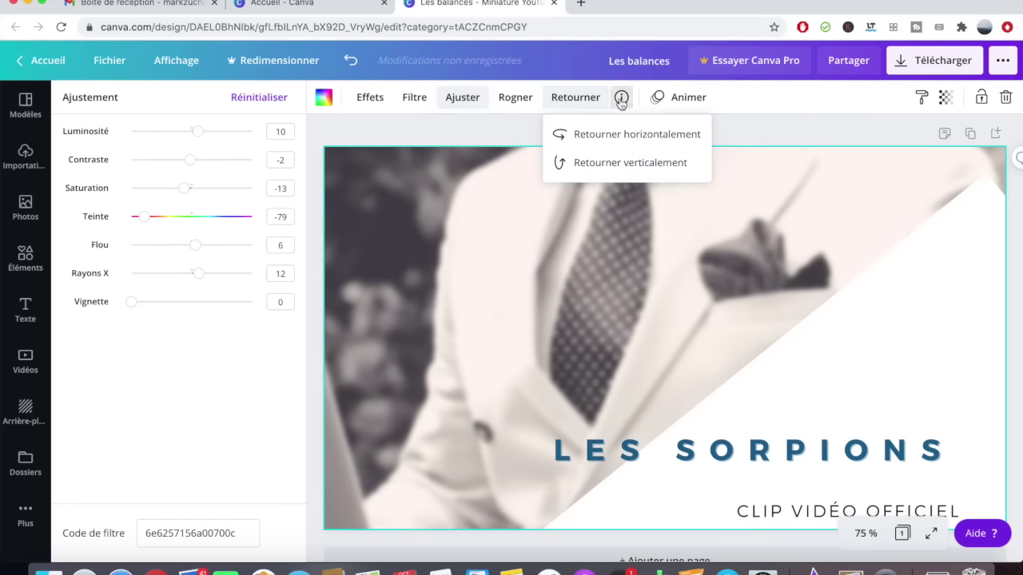
Step: Try the Zoom, Balayage and Lever animations, and apply the Fondu animation
click(692, 97)
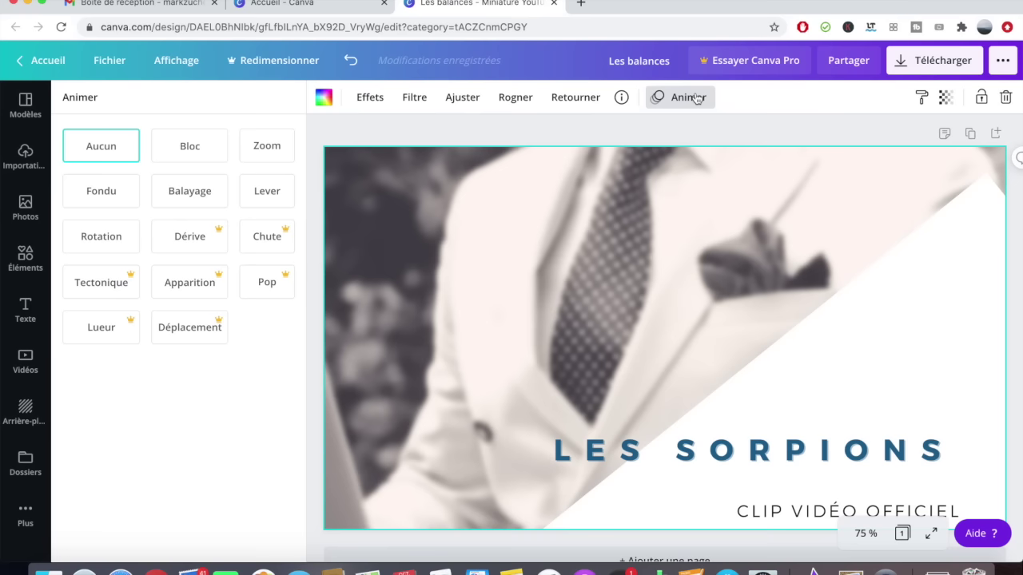
click(273, 157)
click(189, 191)
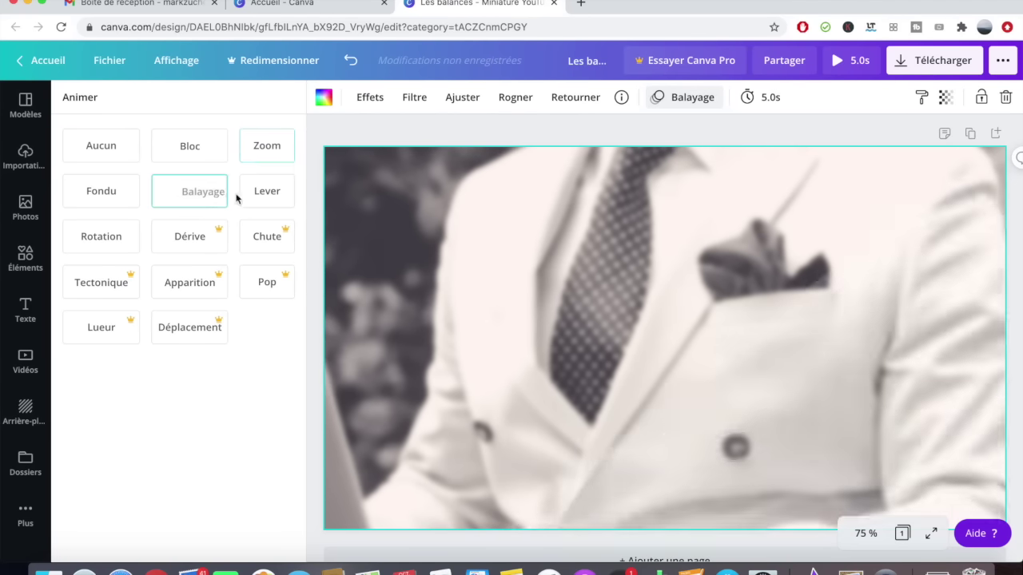
click(263, 194)
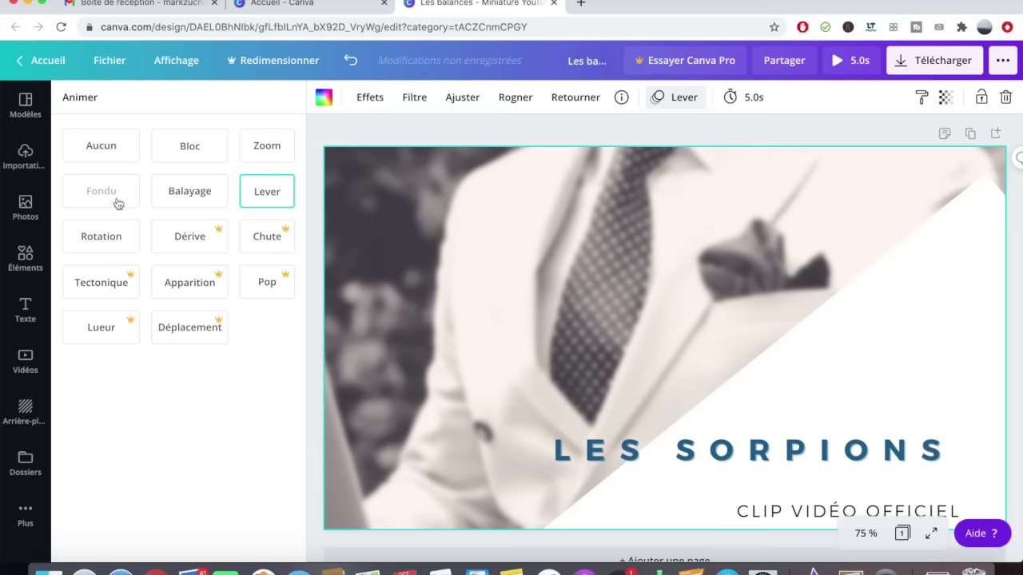
click(107, 195)
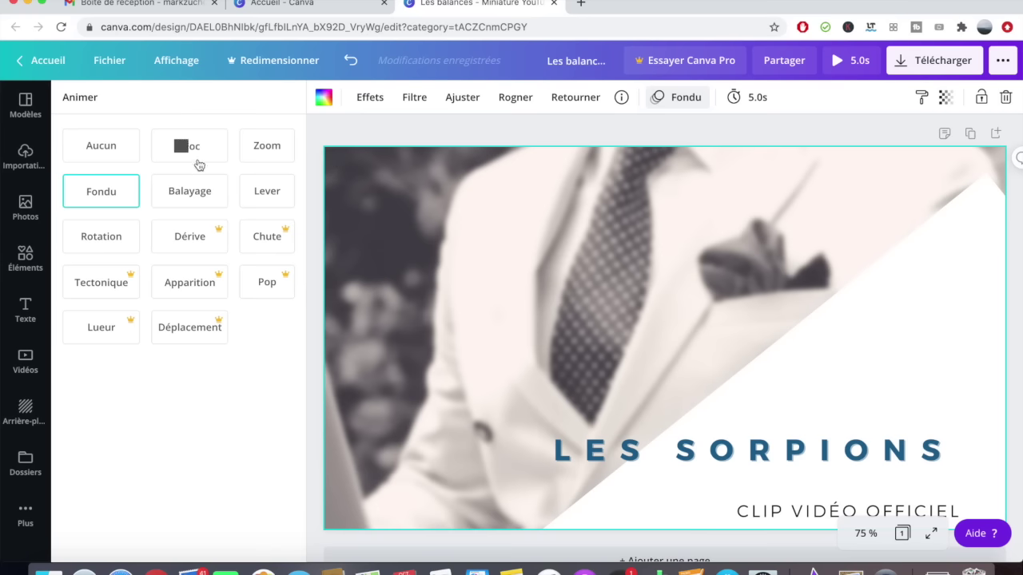
Step: Search the template library for "mer"
click(24, 105)
key(Escape)
click(159, 107)
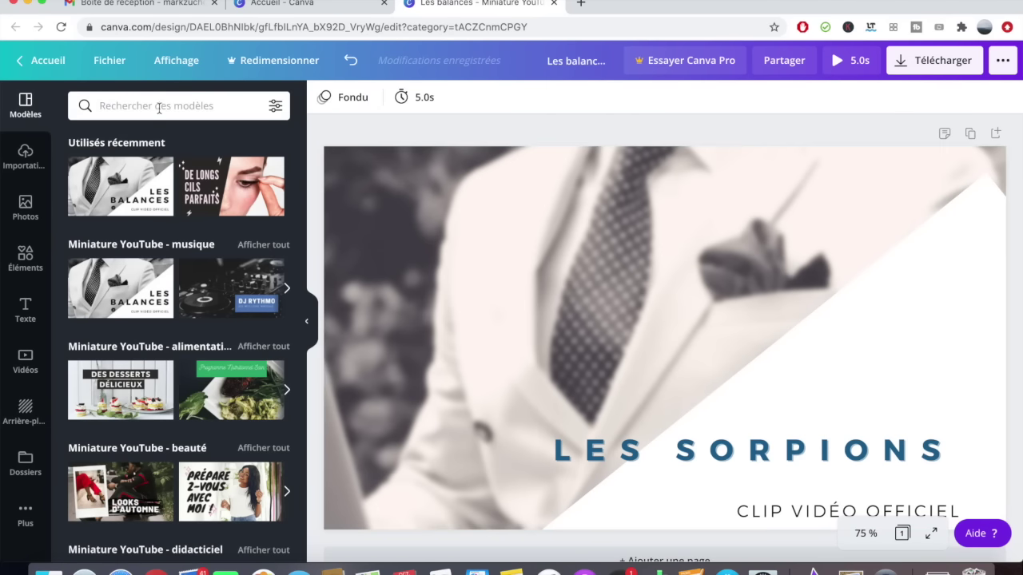
text(mer)
key(Return)
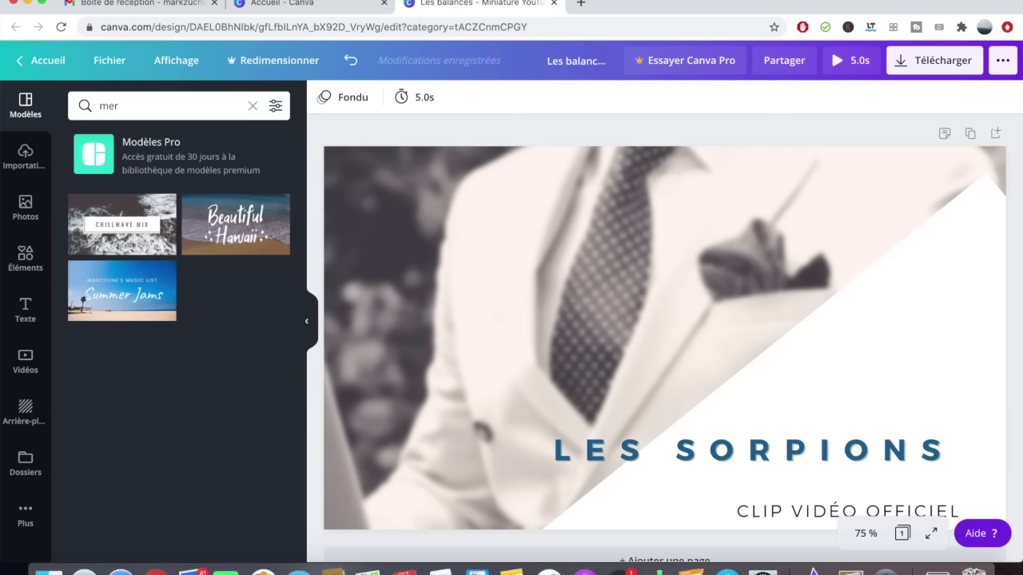
Step: Try the Summer Jams and Beautiful Hawaii templates, and apply the Chillwave Mix template to the page
click(149, 309)
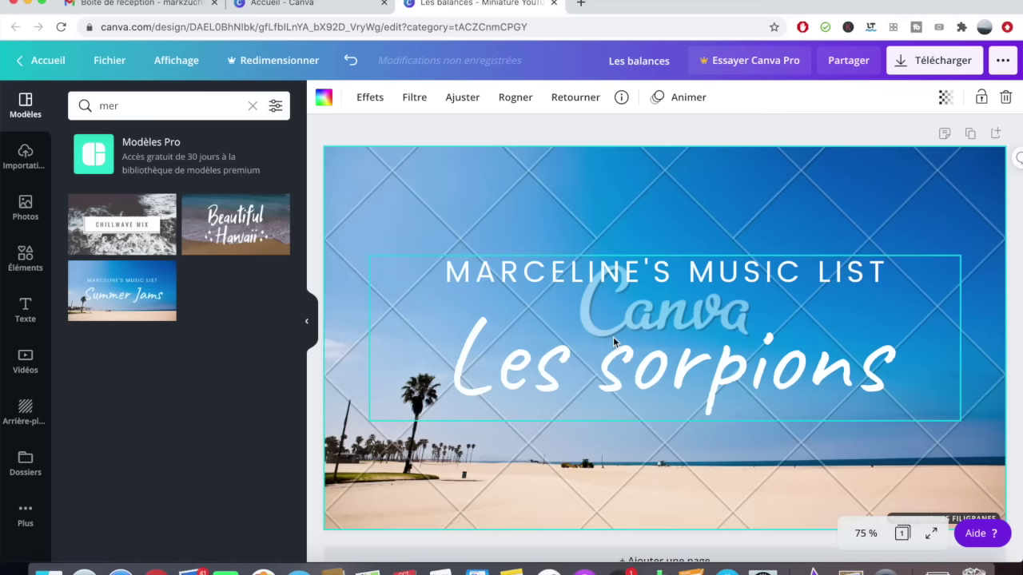
click(261, 234)
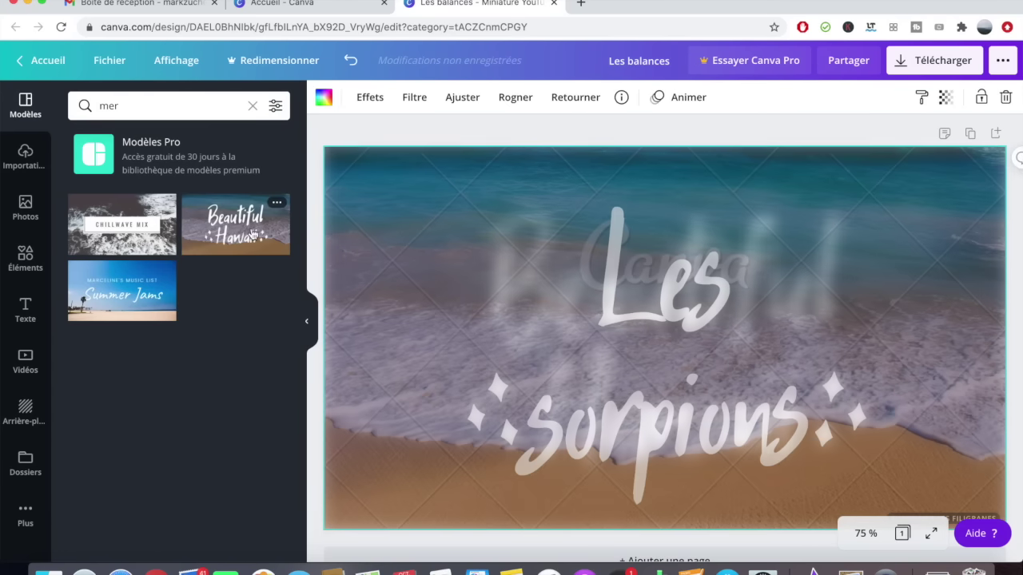
click(138, 243)
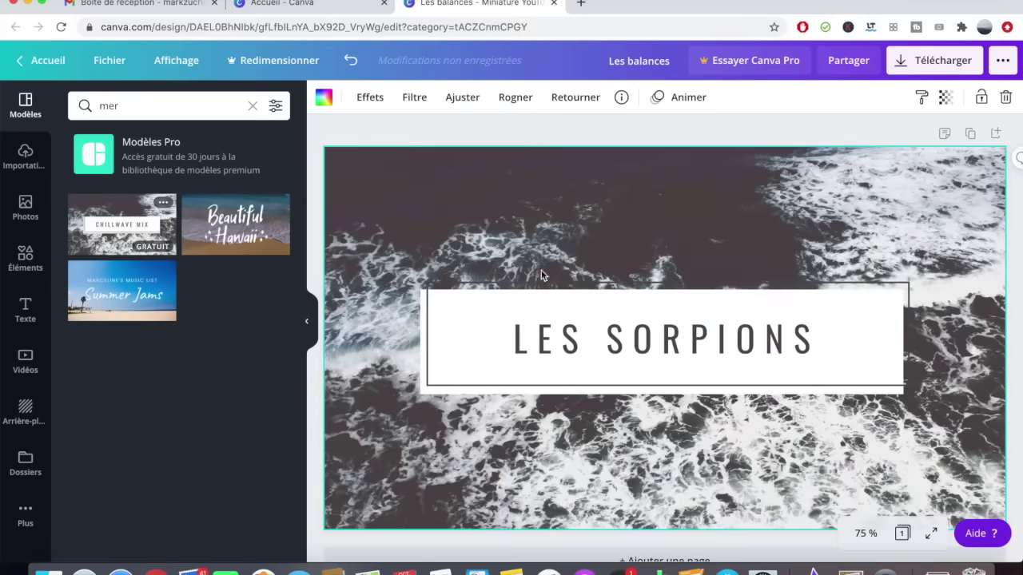
Step: Apply a colour filter to the template's sea background photo, leaving the "Les sorpions" title text as it is
click(660, 339)
click(660, 337)
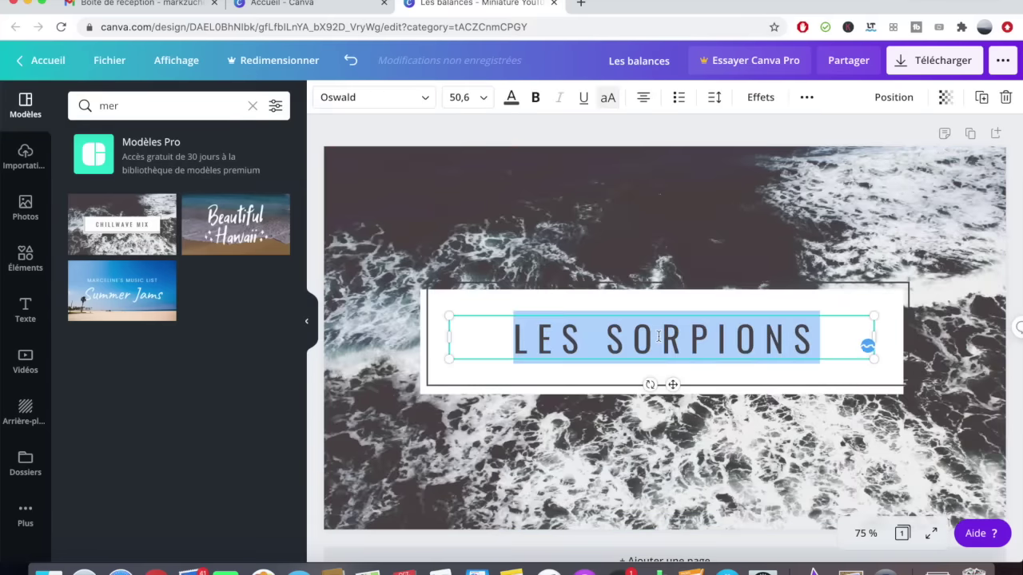
click(626, 189)
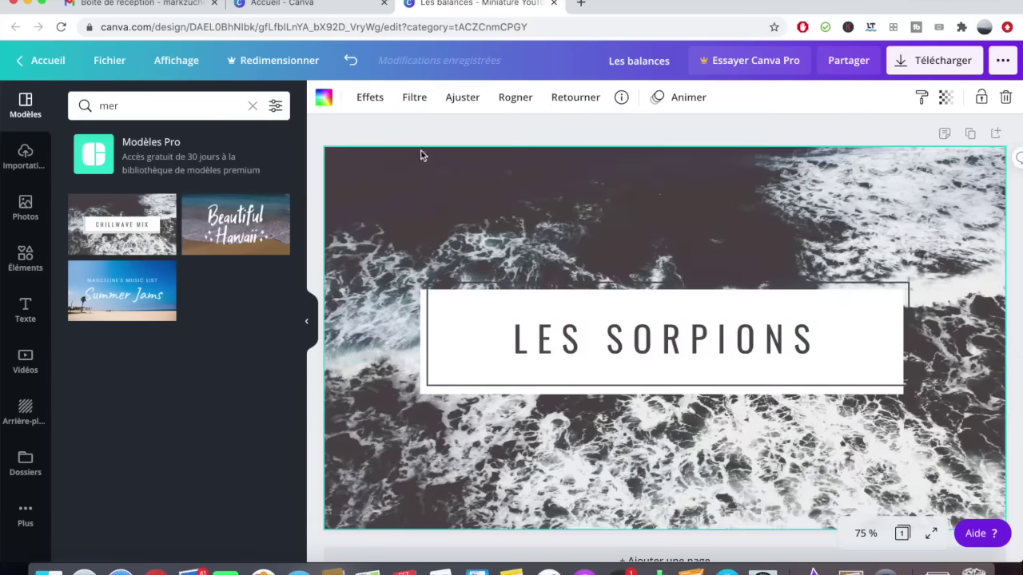
click(415, 97)
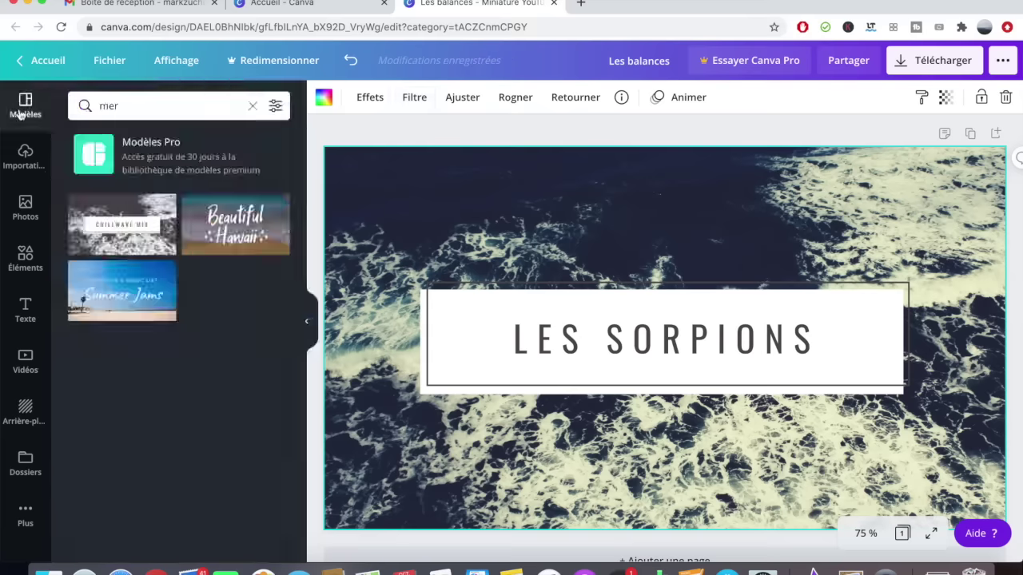
Step: Add the library photo of the boy reading on a bed to the blank page, and enlarge it to cover the page
click(26, 209)
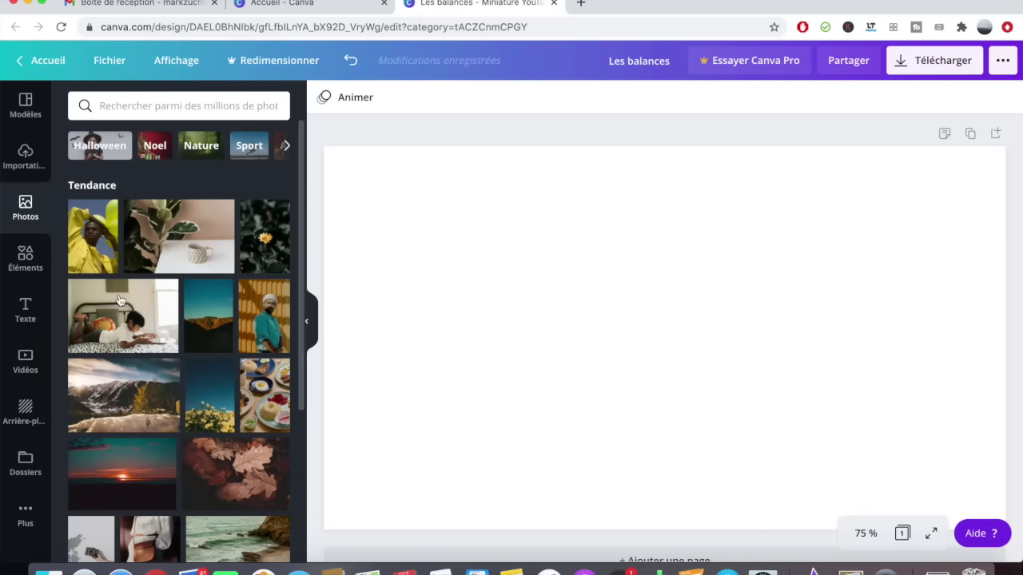
click(121, 302)
drag(664, 356, 549, 307)
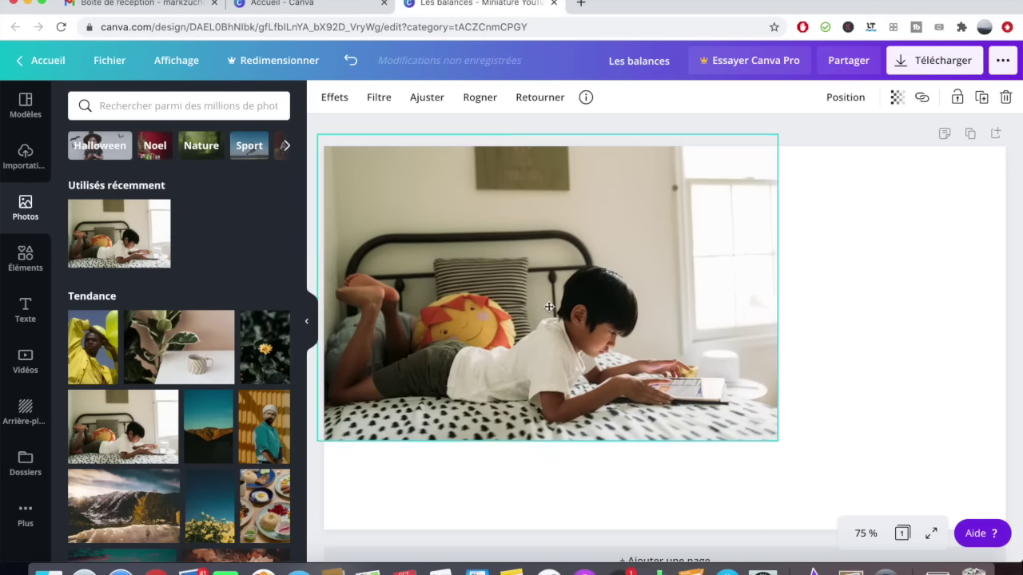
drag(779, 442, 1005, 520)
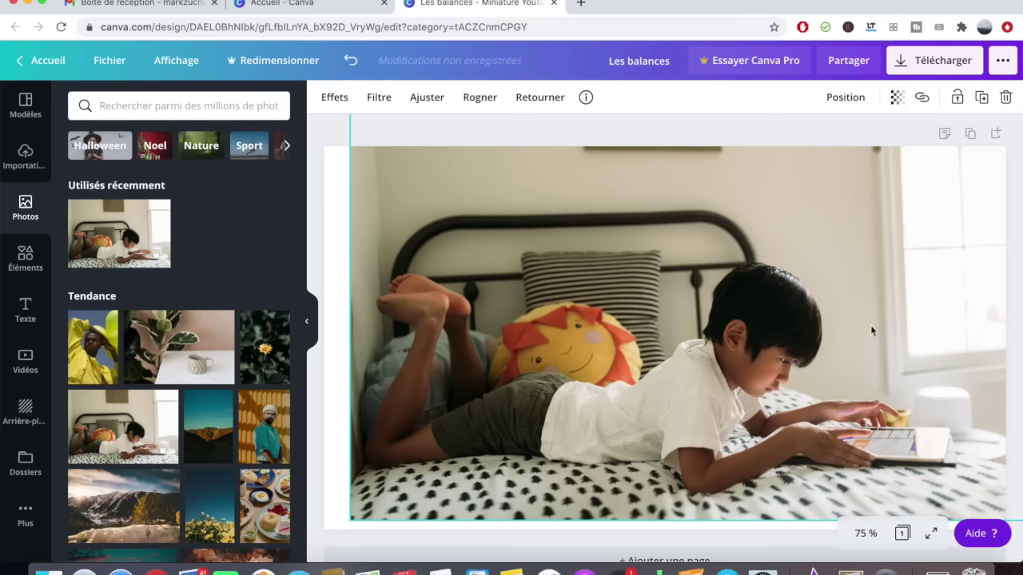
drag(356, 516, 438, 442)
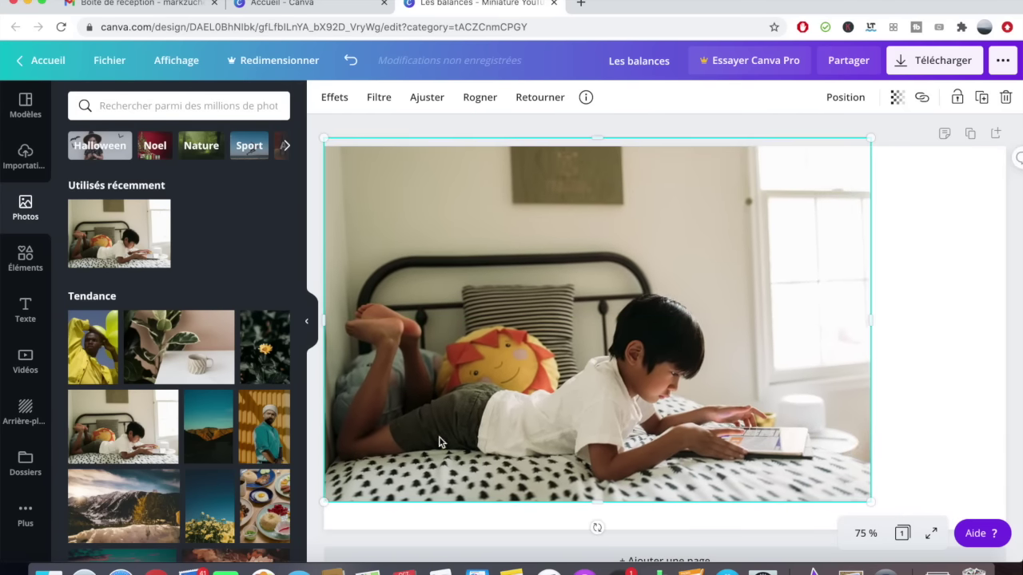
drag(874, 500, 919, 532)
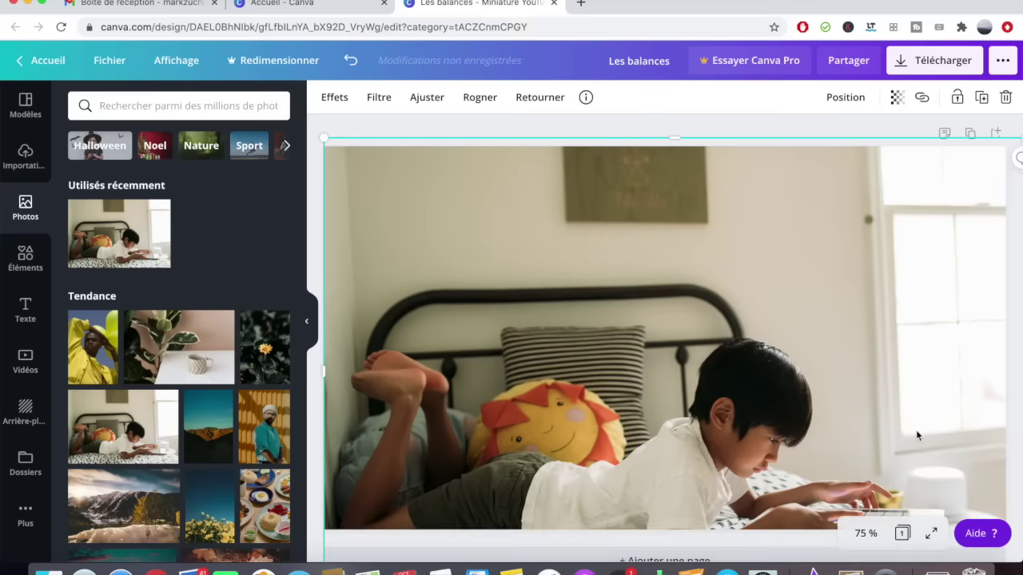
Step: Search the photo library for "mer" and browse the free and Pro pictures
click(203, 105)
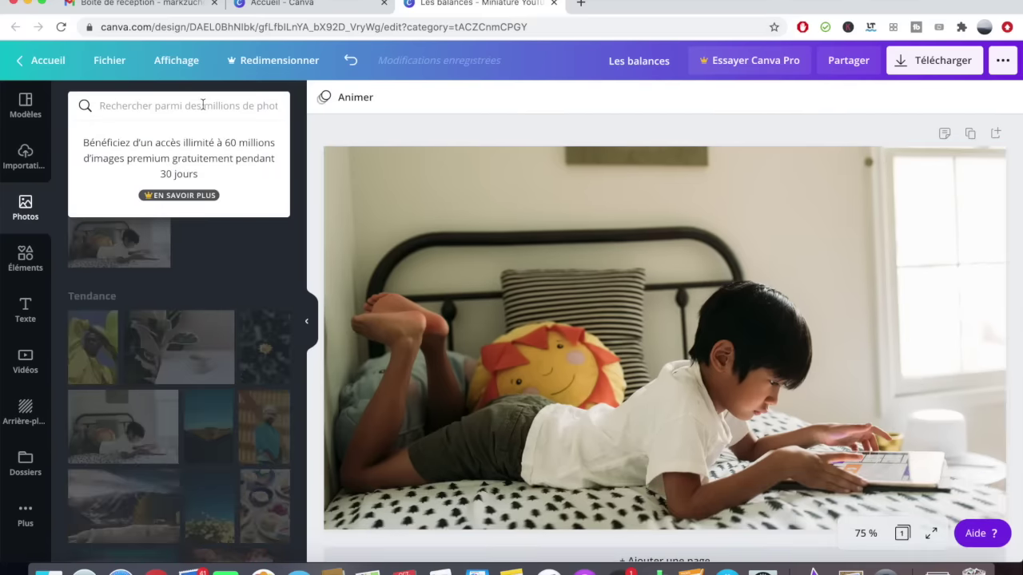
text(mer)
key(Return)
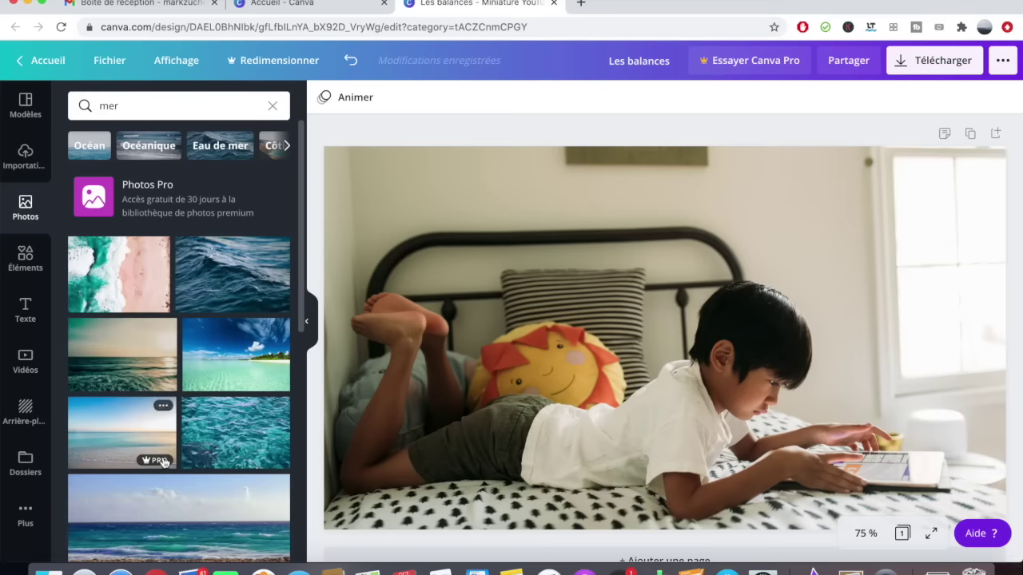
scroll(163, 462, down, 10)
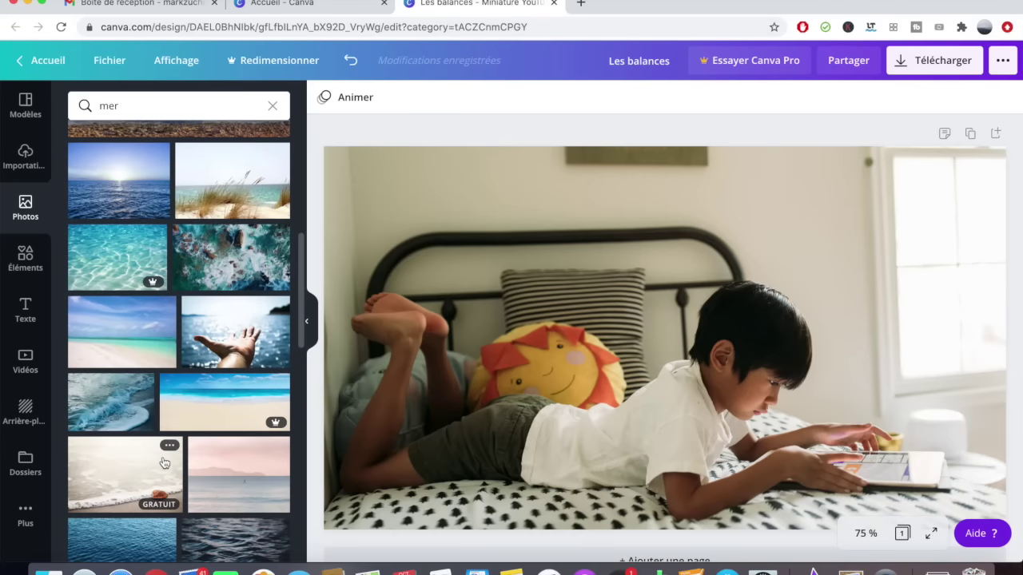
scroll(164, 462, up, 10)
Step: Open pixabay.com in a new browser tab and search its images for "Mer"
key(ctrl+t)
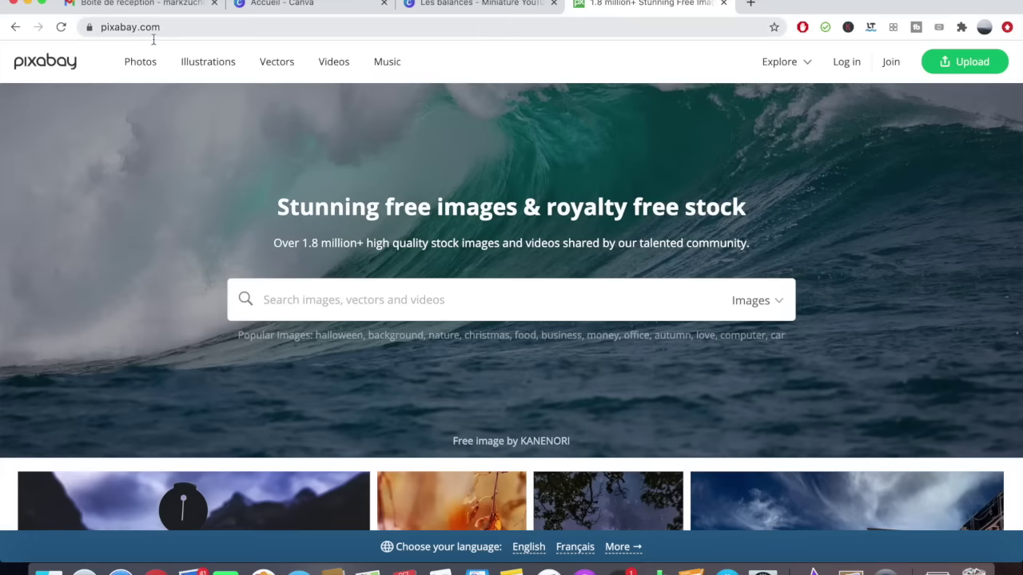
scroll(501, 238, down, 5)
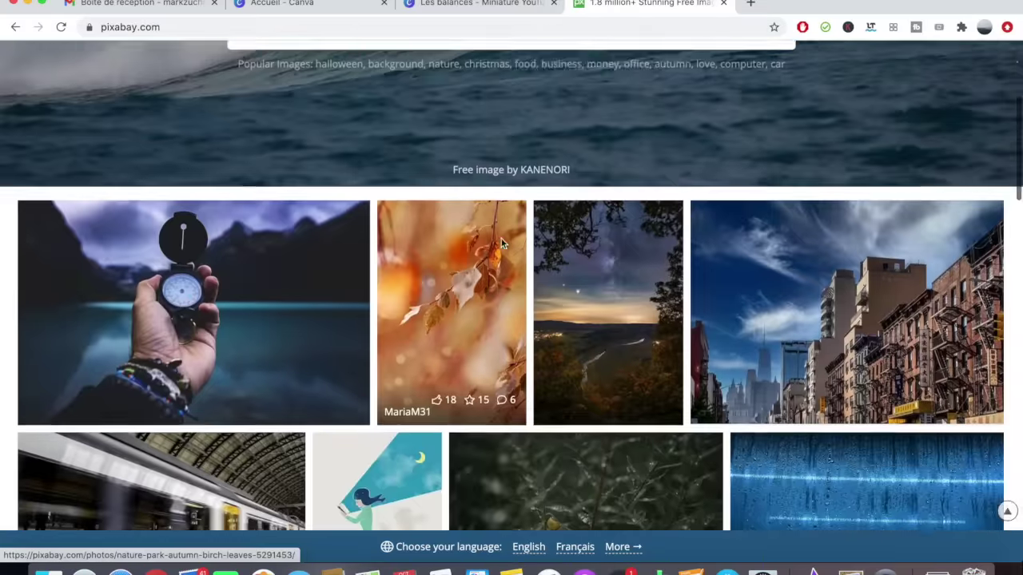
scroll(459, 232, up, 5)
click(386, 311)
text(Mer)
key(Return)
scroll(400, 232, down, 3)
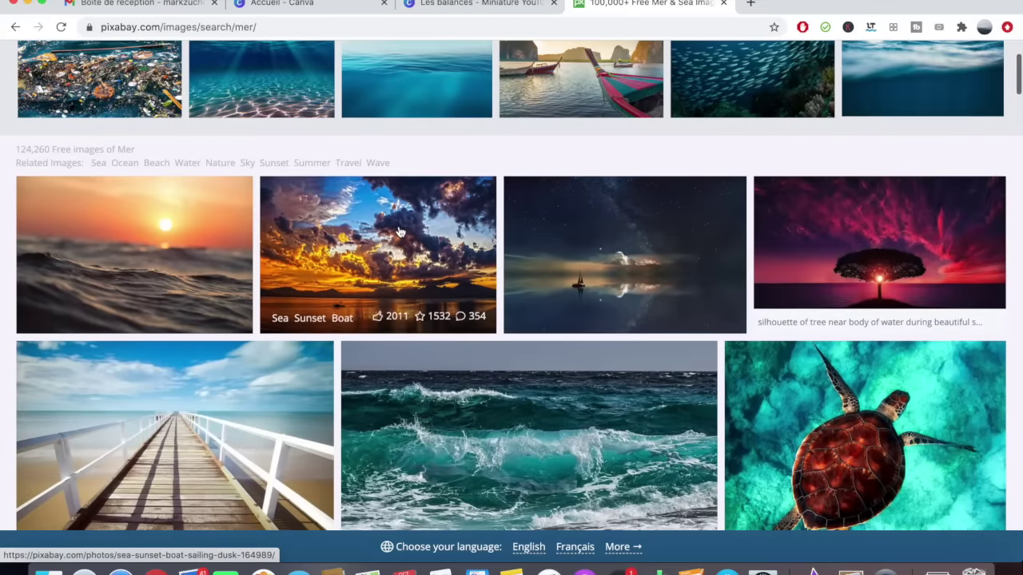
scroll(399, 232, up, 3)
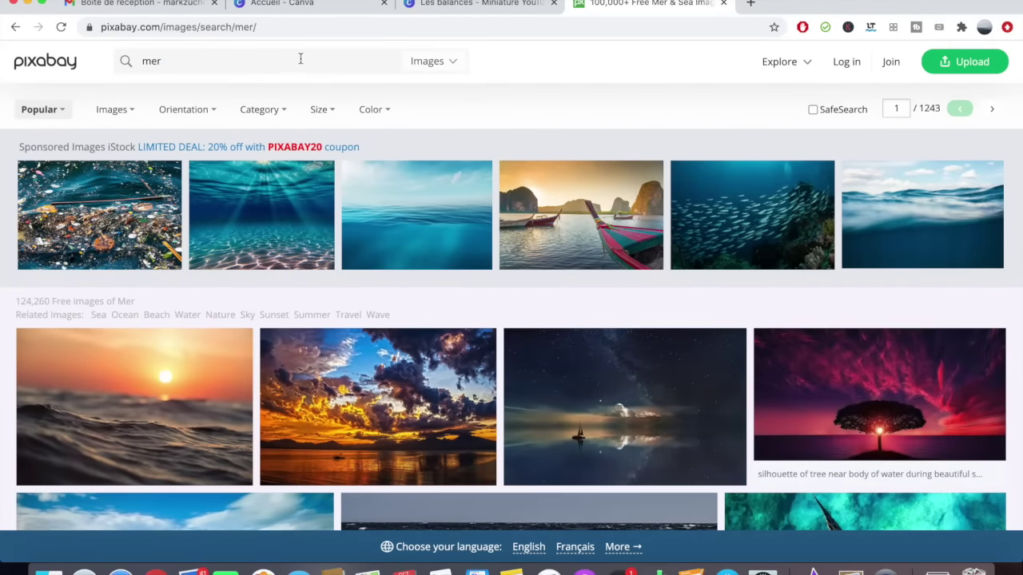
Step: Open the wooden pier photo on Pixabay and download it as a 1920×1280 JPG
scroll(359, 304, down, 4)
click(238, 302)
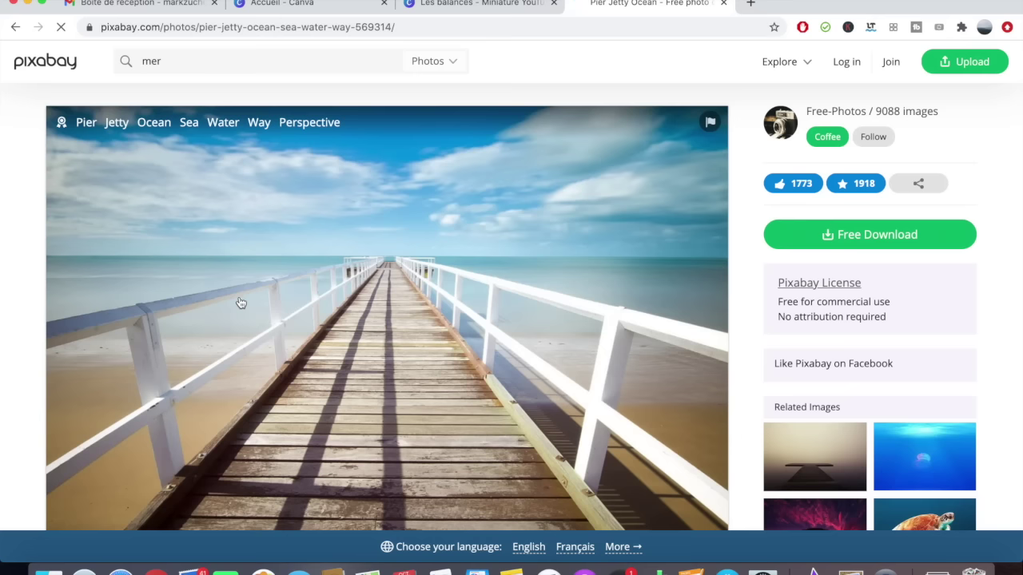
click(869, 235)
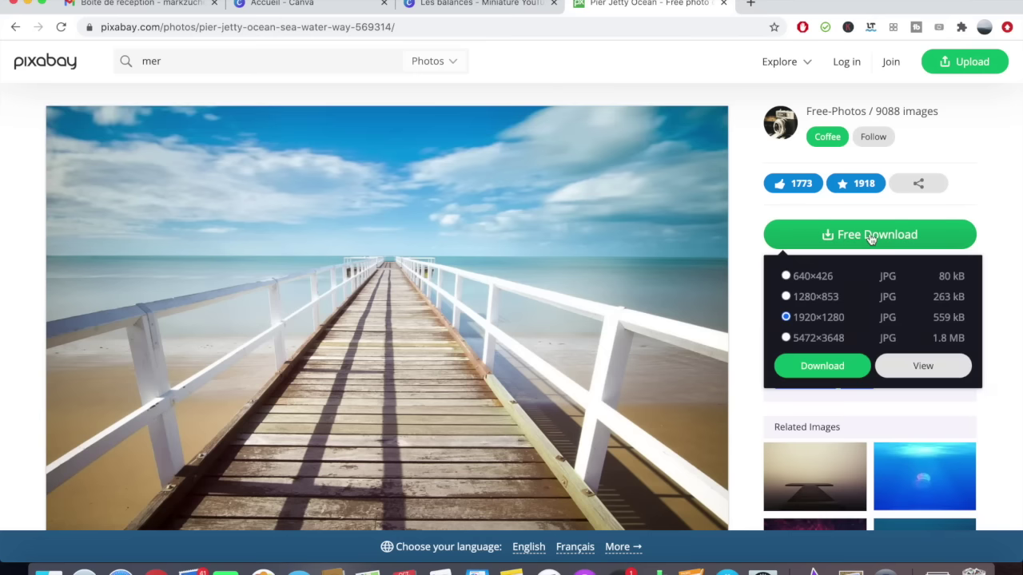
click(829, 363)
Step: Return to the Canva design, upload the downloaded pier photo from the computer, and place it on the page
key(ctrl+shift+Tab)
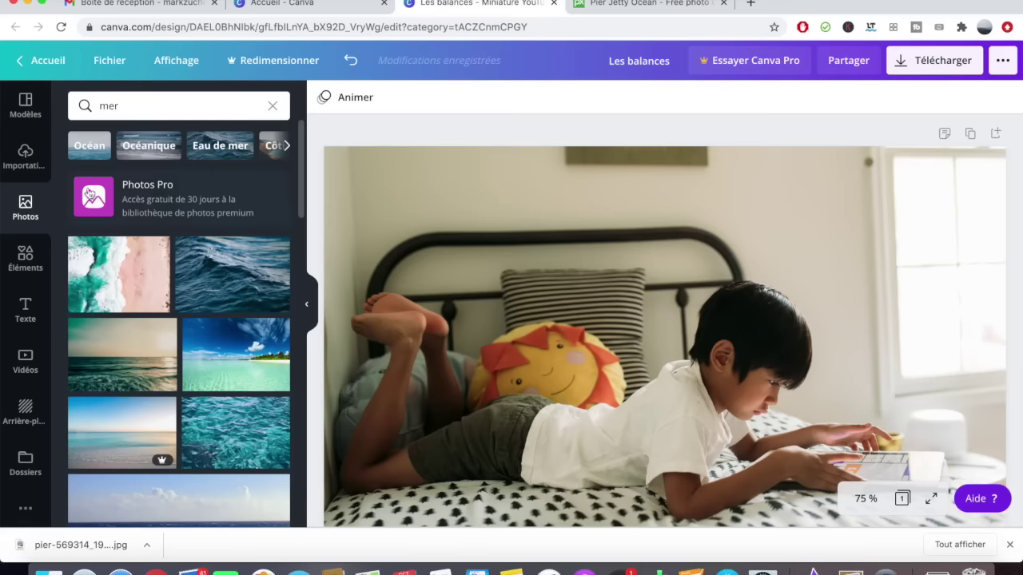
click(26, 159)
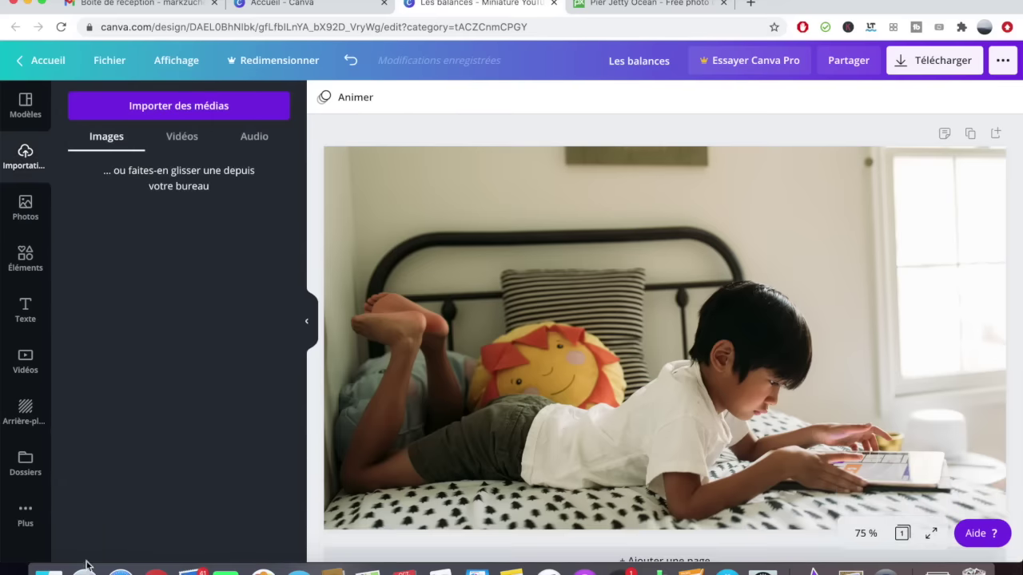
click(47, 569)
drag(922, 228, 174, 287)
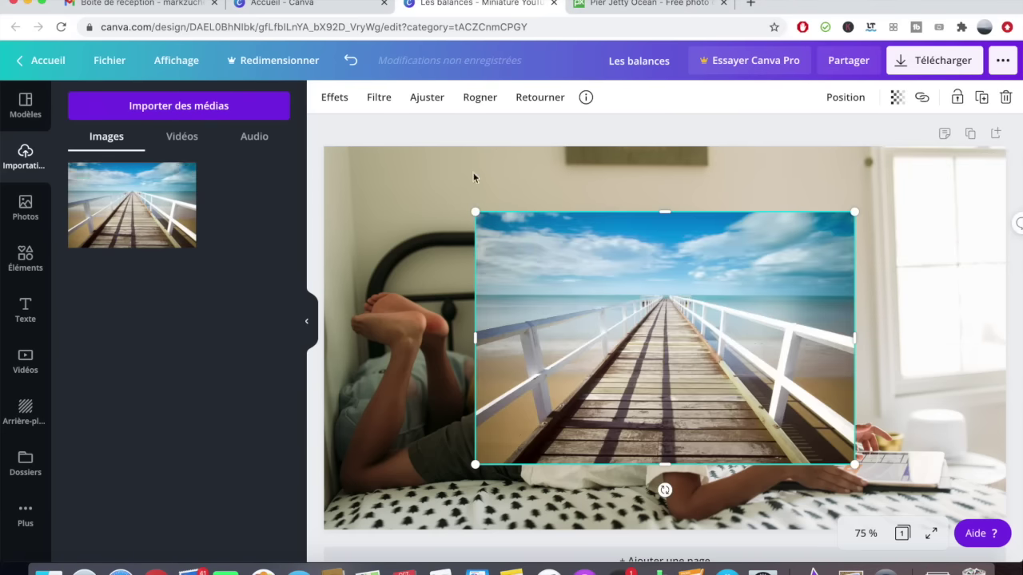
Step: Enlarge the pier photo over the page, and delete both it and the photo of the boy
drag(474, 211, 325, 136)
drag(854, 463, 928, 420)
key(Delete)
Step: Compare the photo library with the uploads, and show the options available for the uploaded pier image
click(32, 218)
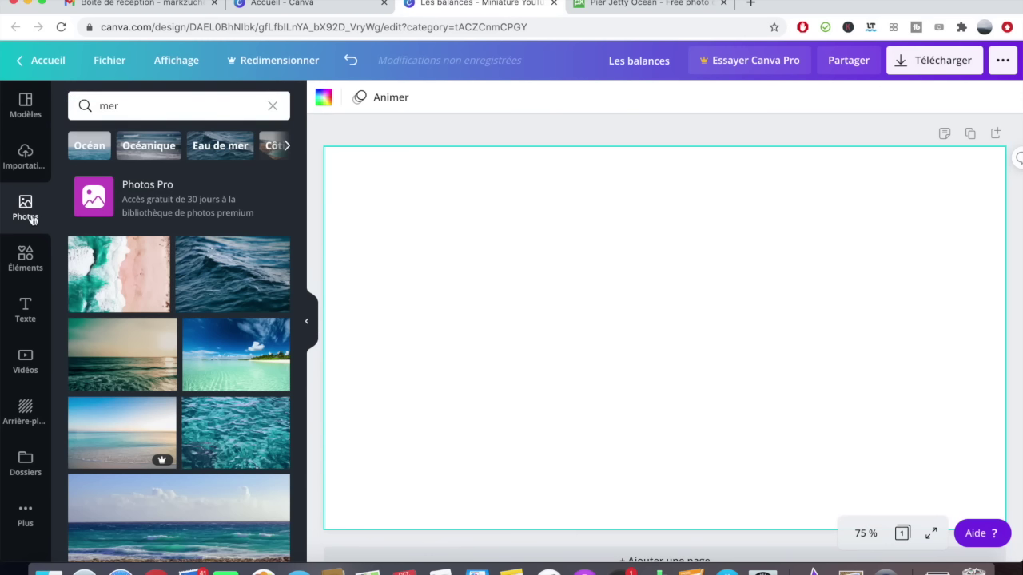
click(30, 160)
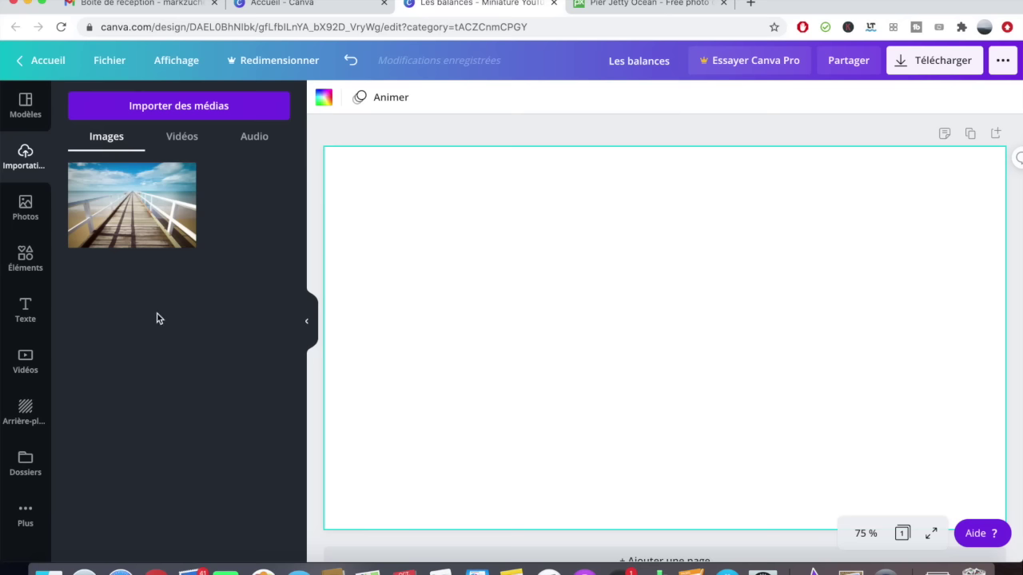
click(183, 171)
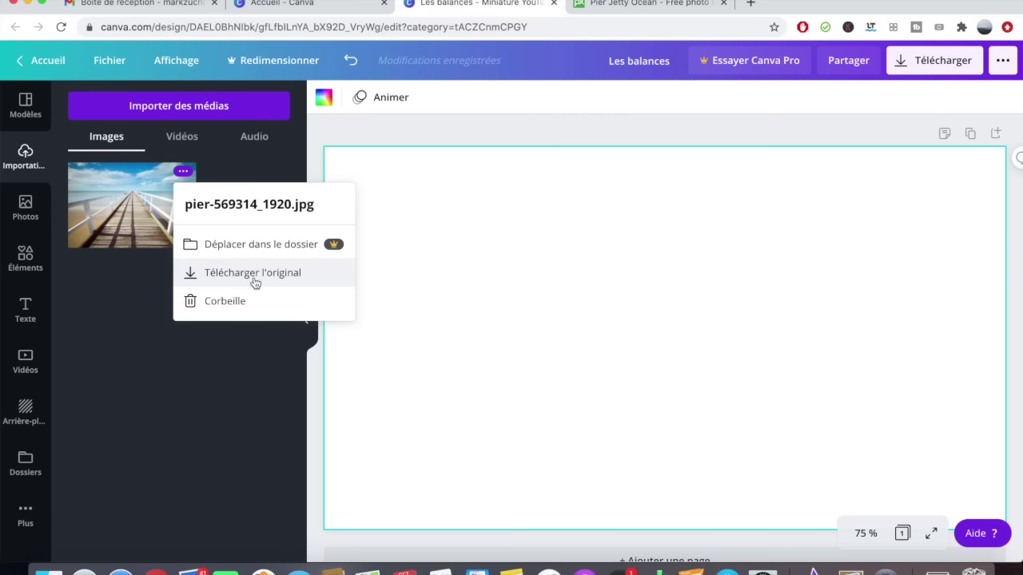
Step: Move the uploaded pier photo to the trash, and browse the available text styles and font combinations
click(235, 301)
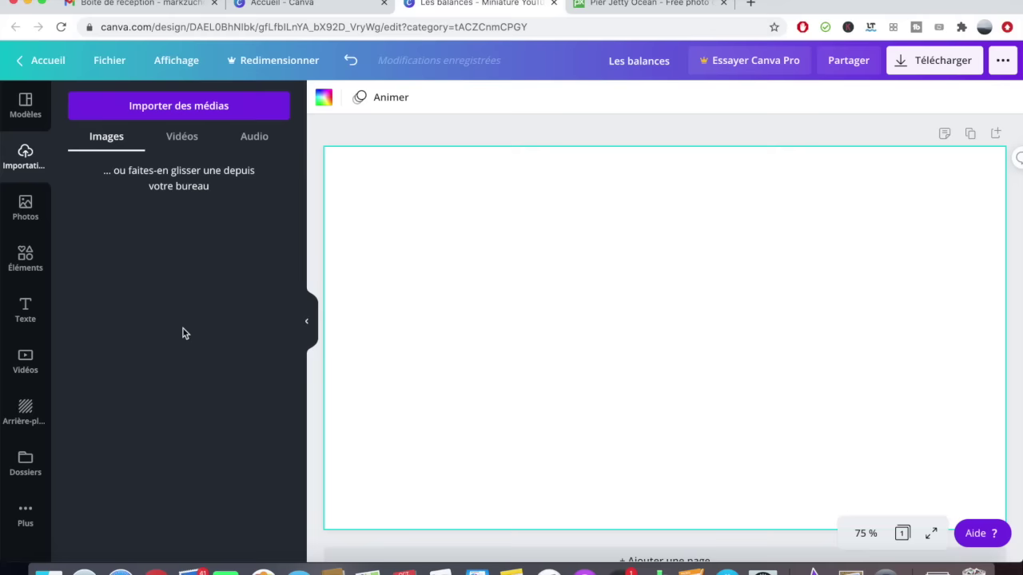
click(24, 310)
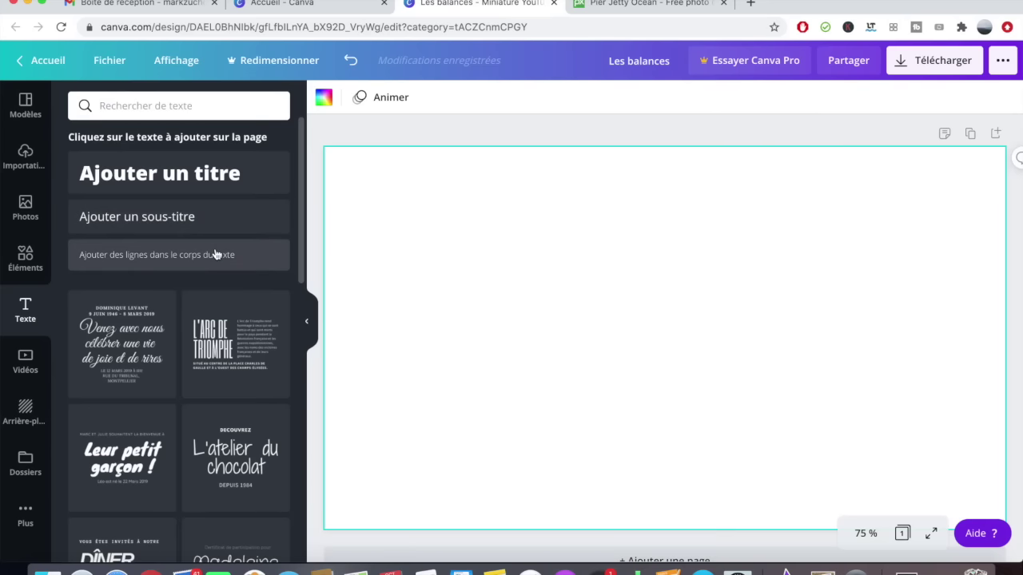
scroll(220, 288, down, 5)
scroll(221, 294, down, 12)
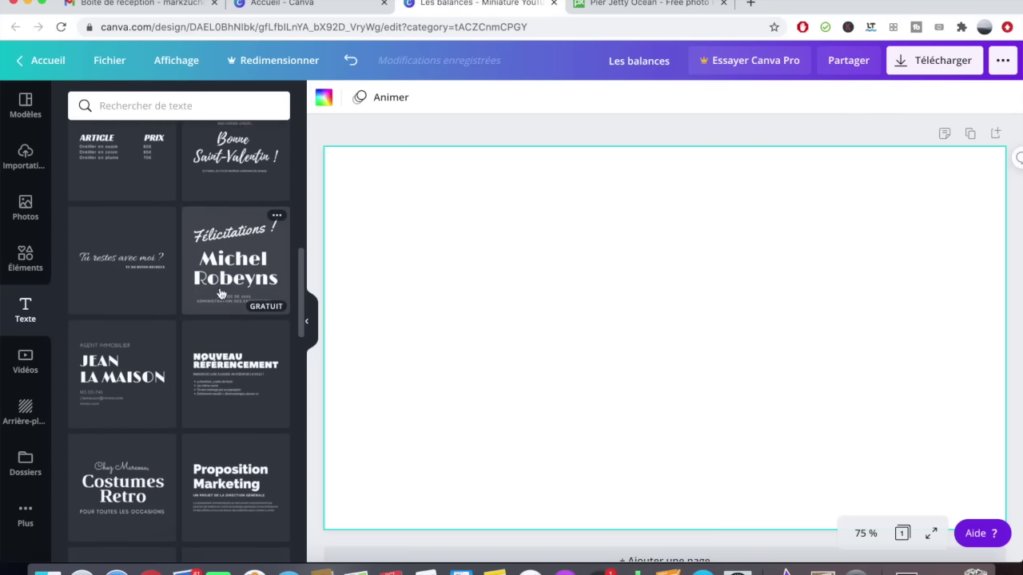
scroll(220, 292, down, 8)
scroll(220, 291, up, 20)
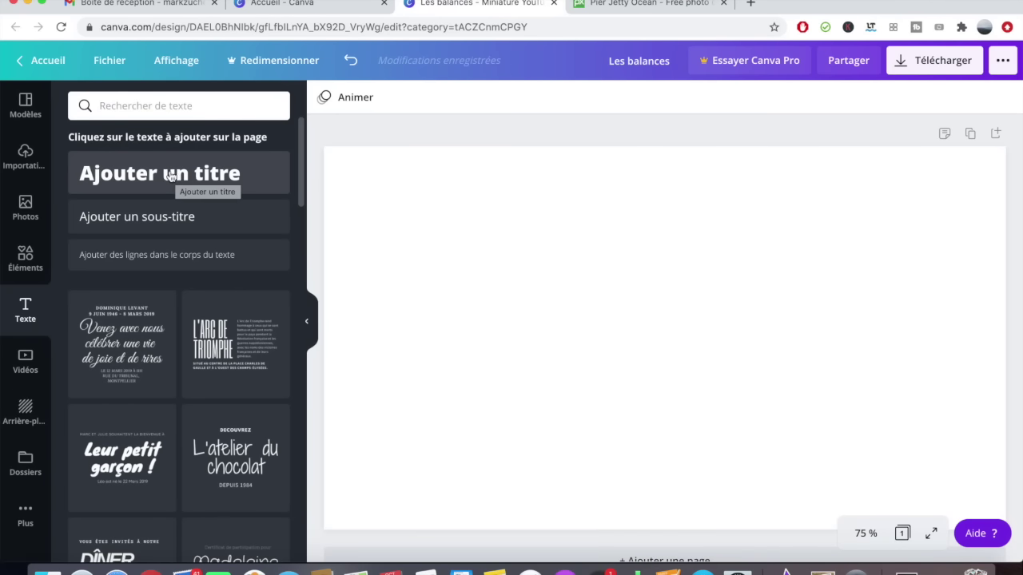
Step: Add a title, a subtitle and a body text block to the page, stacked one below the other
click(171, 176)
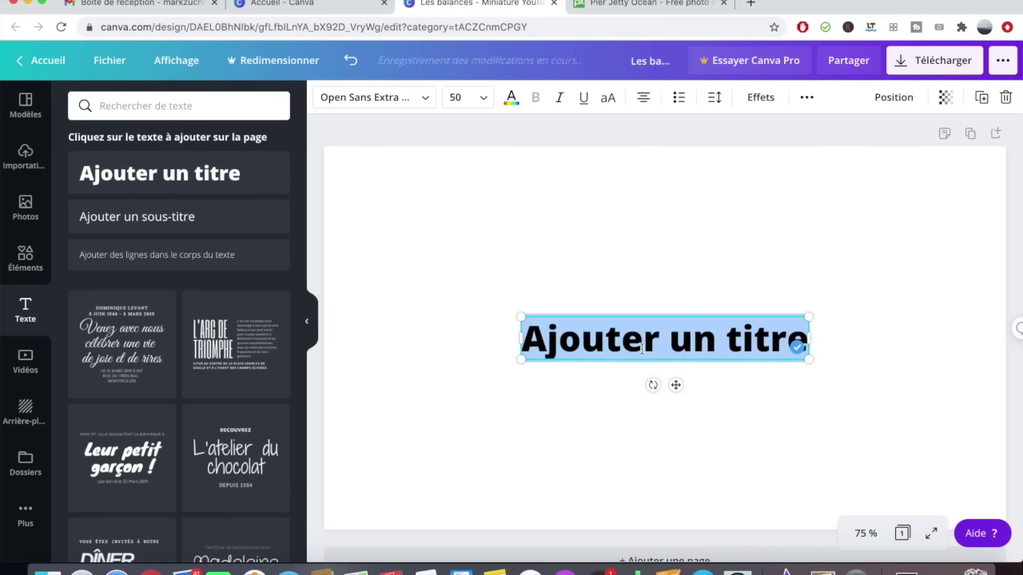
drag(676, 382, 675, 273)
click(623, 320)
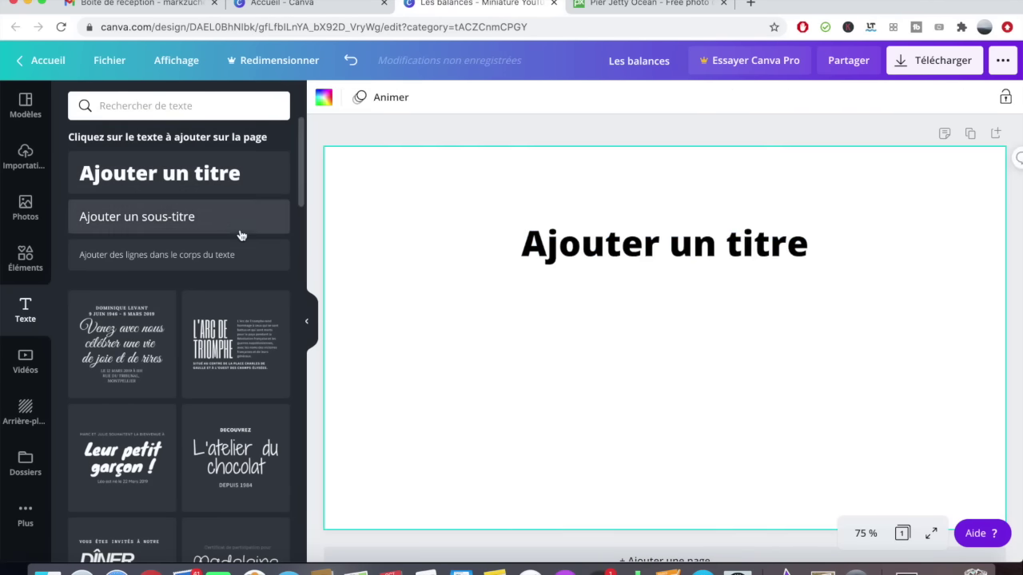
click(232, 223)
drag(676, 375, 676, 336)
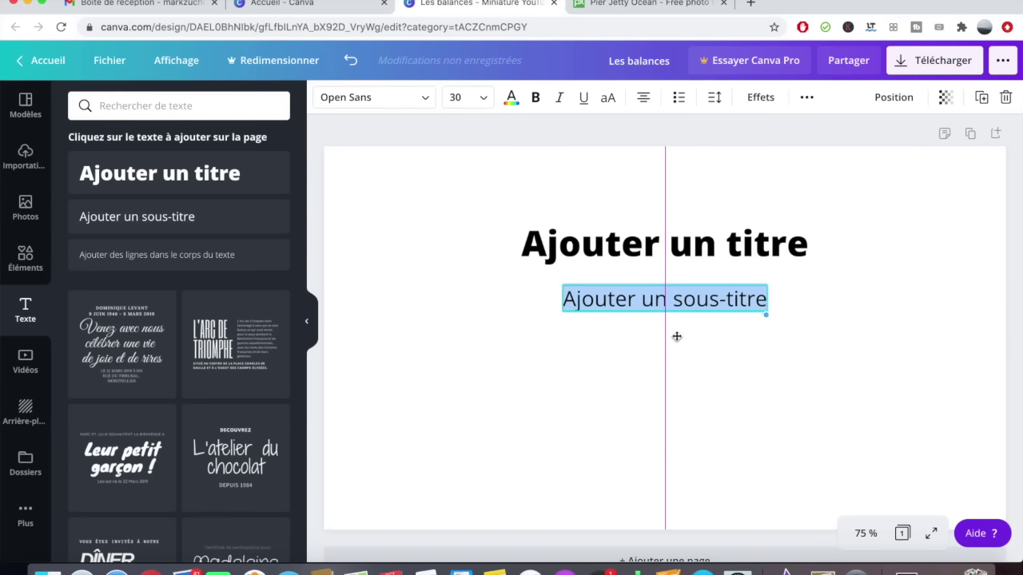
key(t)
drag(678, 374, 678, 402)
Step: Move the three text blocks up together, and shift the title and subtitle individually to the left
drag(464, 225, 739, 387)
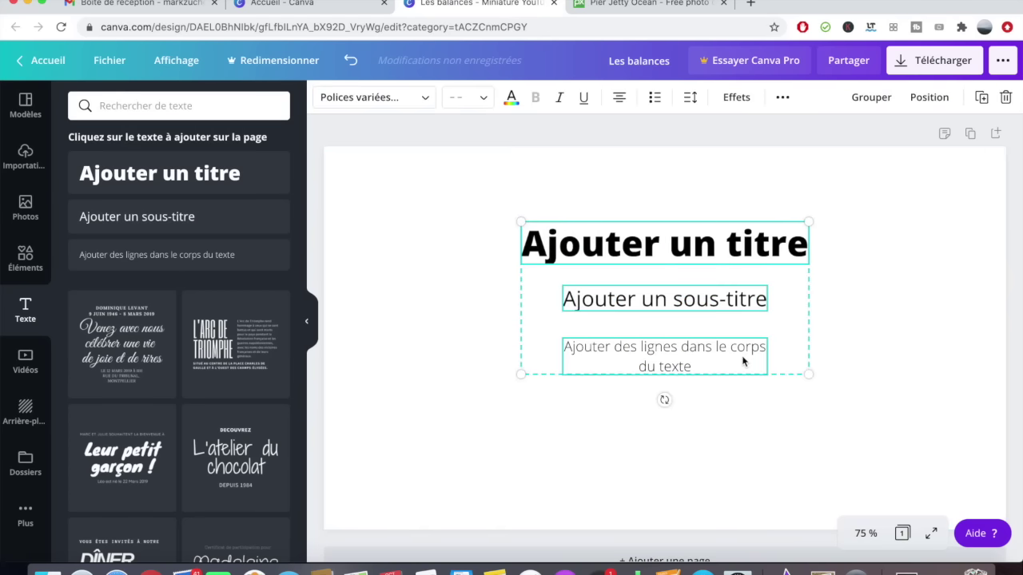
drag(744, 352, 740, 315)
click(874, 319)
drag(699, 216, 663, 225)
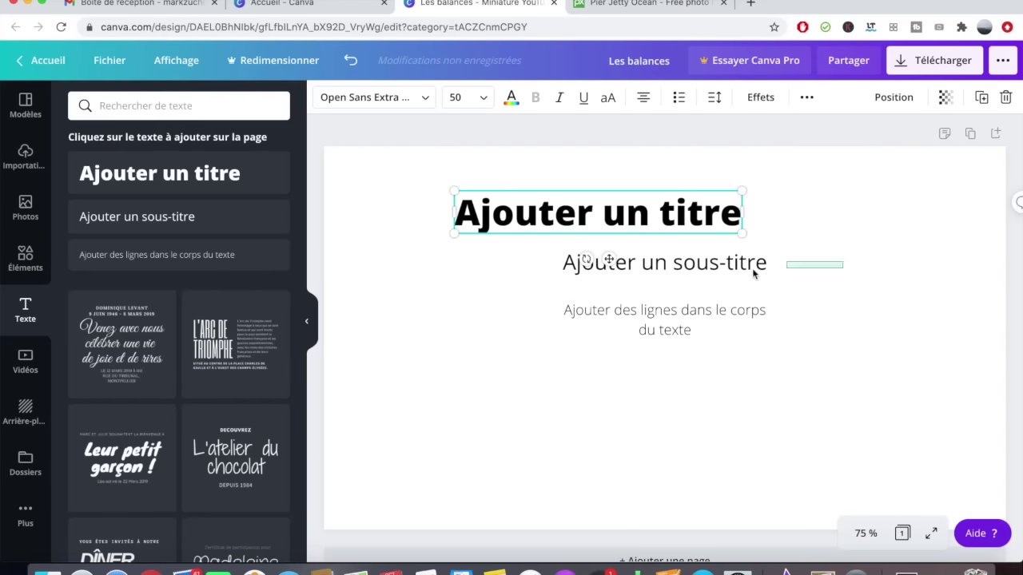
drag(613, 263, 484, 263)
click(683, 340)
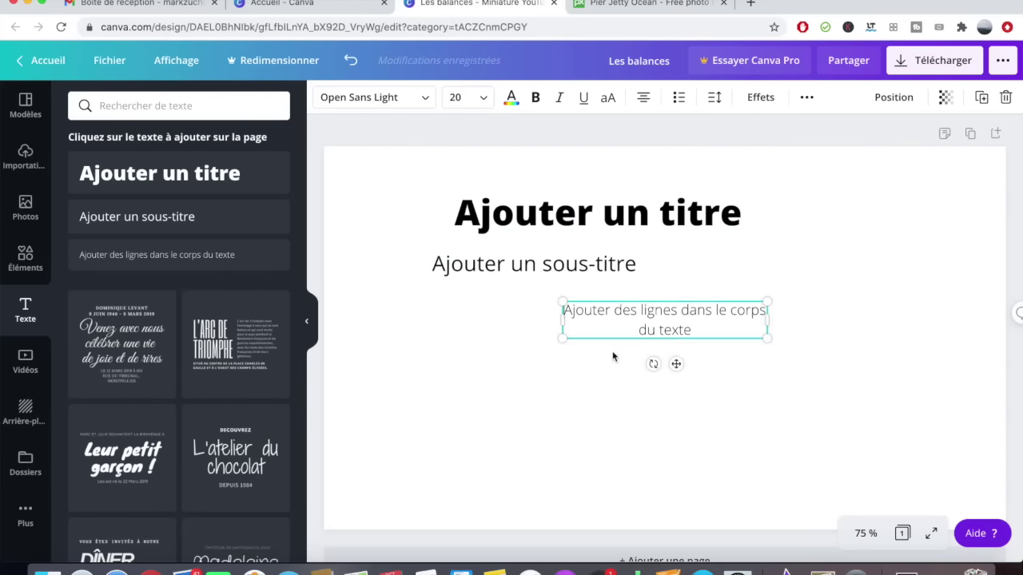
Step: Undo the recent text moves, and centre the title horizontally in the upper part of the page
key(super+z)
key(super+z)
key(super+z)
key(super+z)
mouse_move(733, 225)
mouse_down()
mouse_move(723, 236)
mouse_move(746, 232)
mouse_move(723, 238)
mouse_up()
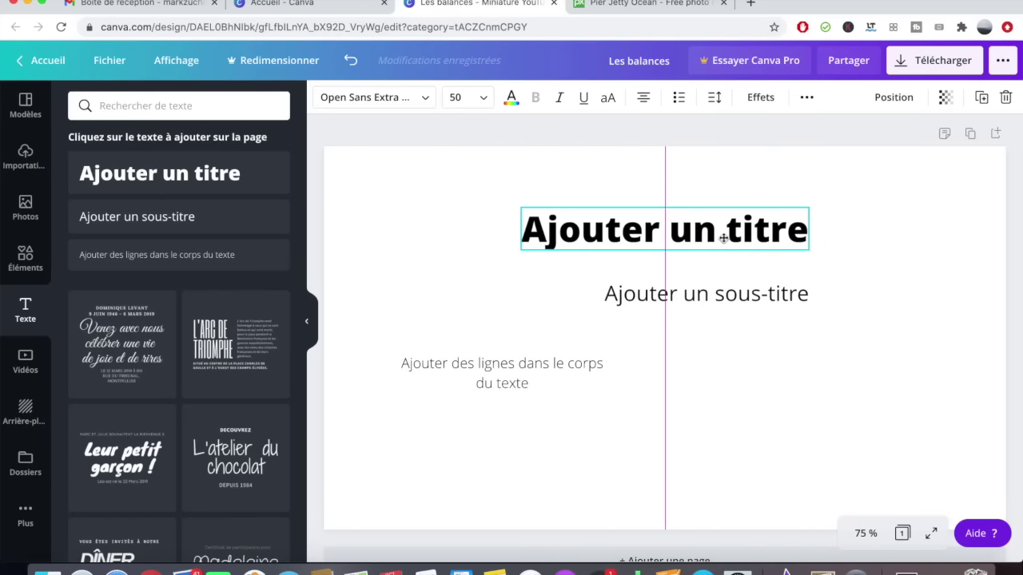
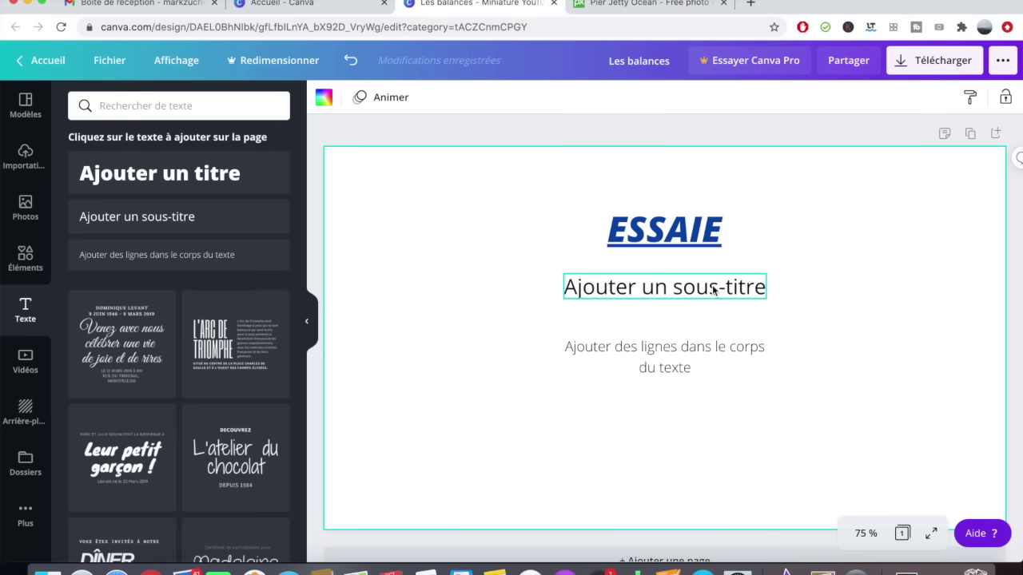
Step: Lock the subtitle in place, and try to move all the text blocks together
click(806, 98)
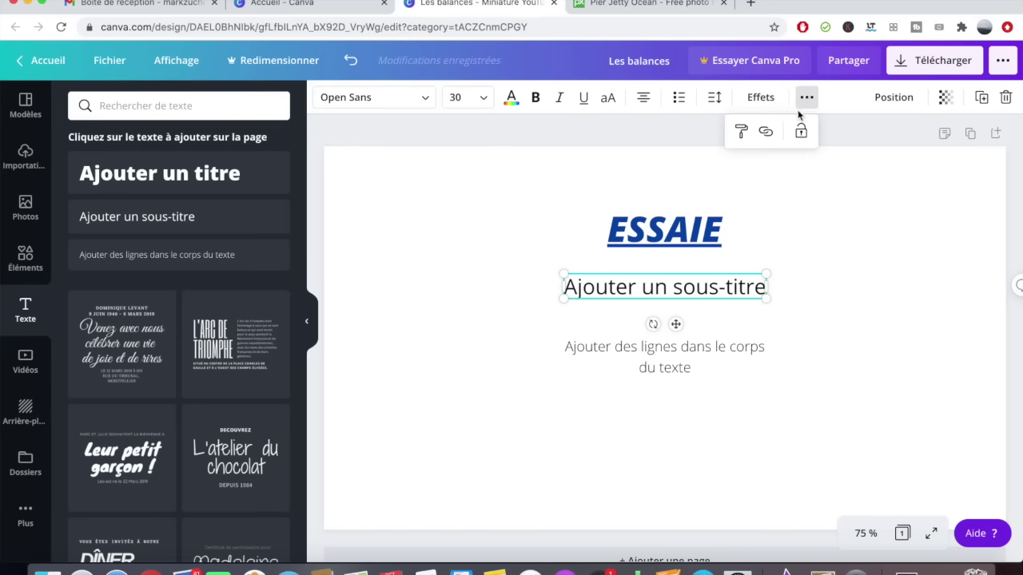
click(801, 132)
drag(823, 222, 685, 183)
click(663, 287)
Step: Copy the style of the ESSAIE title onto the subtitle and the body text
click(655, 238)
click(806, 97)
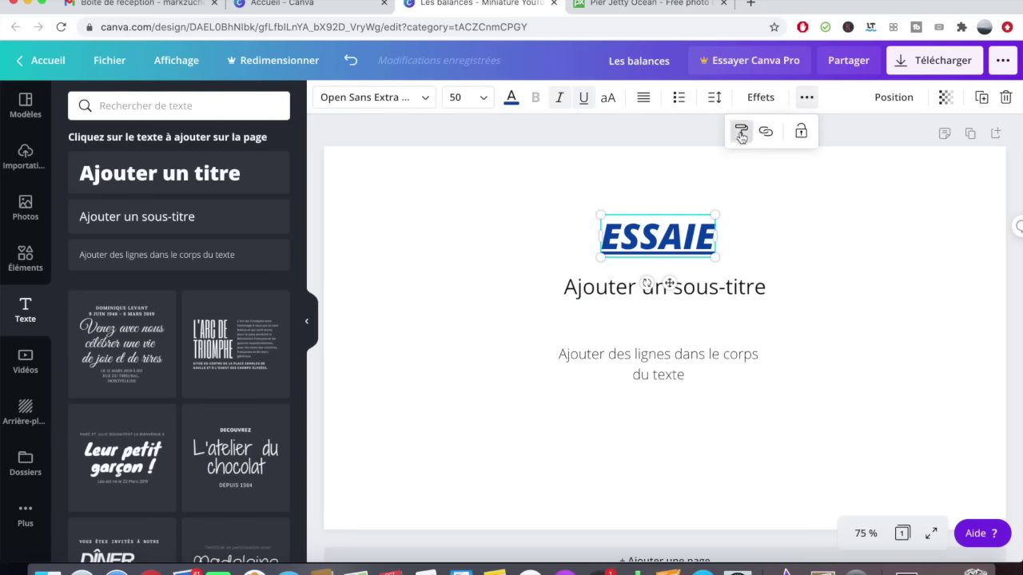
click(740, 135)
click(663, 290)
click(659, 361)
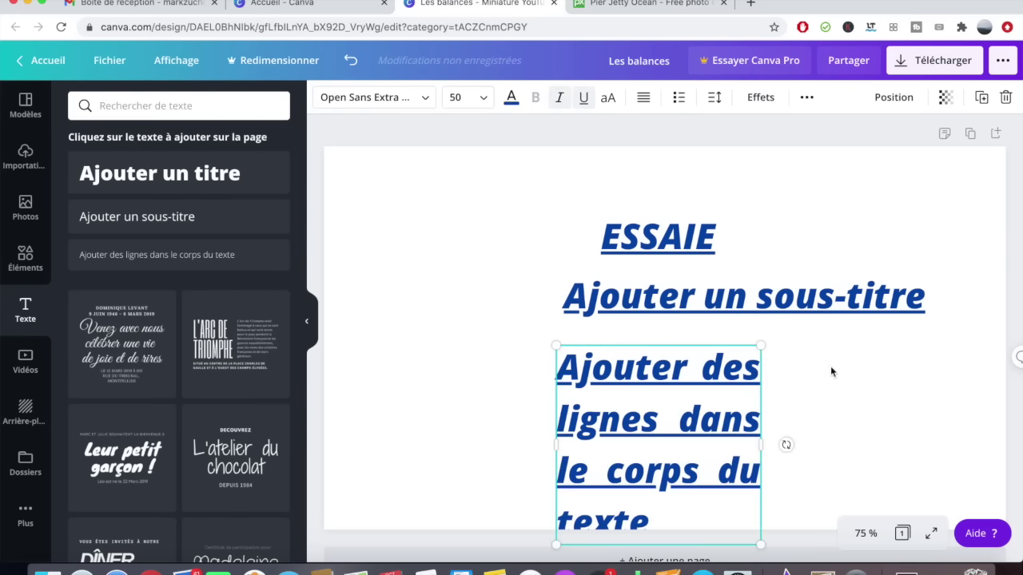
click(886, 416)
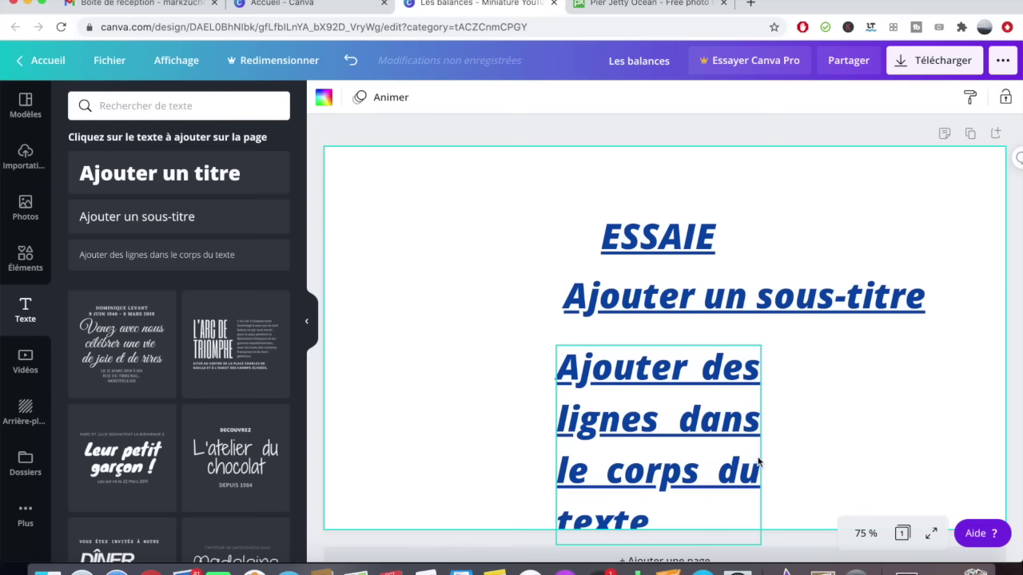
Step: Widen the body text box across the page, and set its letter spacing to -53 and line height to 1,16
click(715, 449)
drag(763, 429, 988, 434)
drag(555, 378, 352, 375)
click(714, 97)
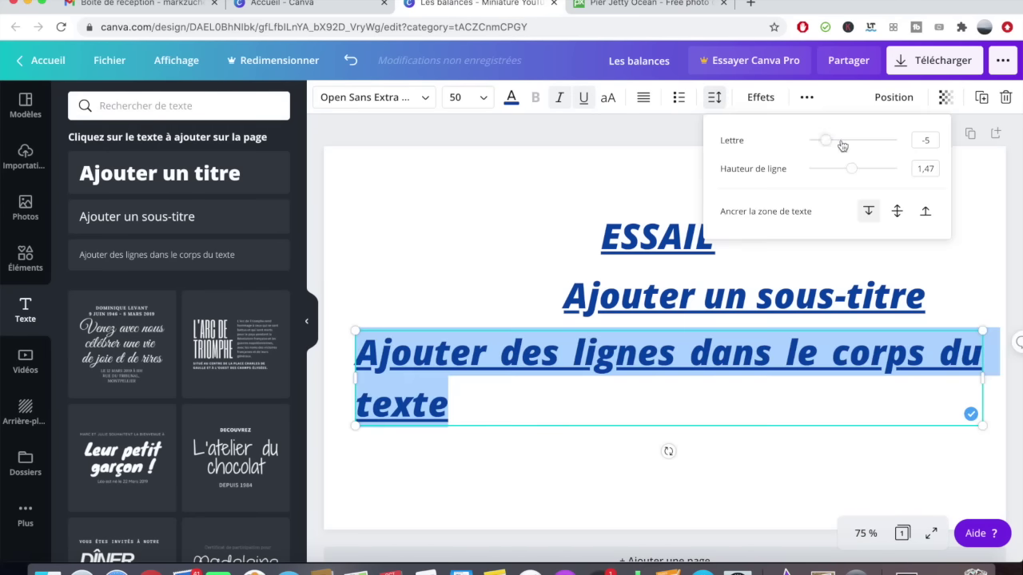
drag(852, 170, 823, 144)
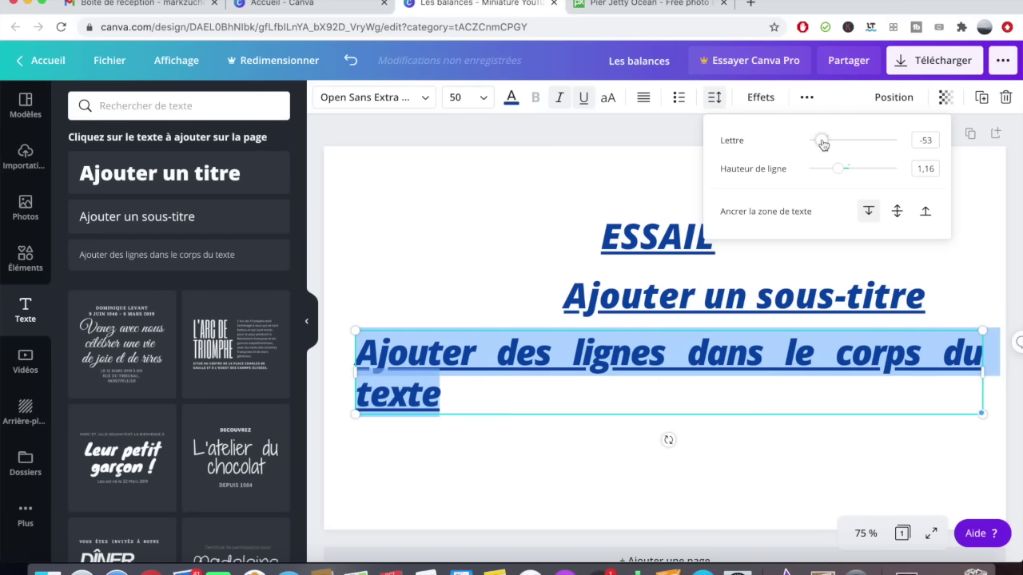
click(815, 411)
Step: Shrink the body text to fit on one line, and centre the text blocks in a stack on the page
click(401, 382)
drag(352, 334, 464, 374)
click(506, 453)
drag(689, 236, 689, 217)
drag(688, 218, 695, 216)
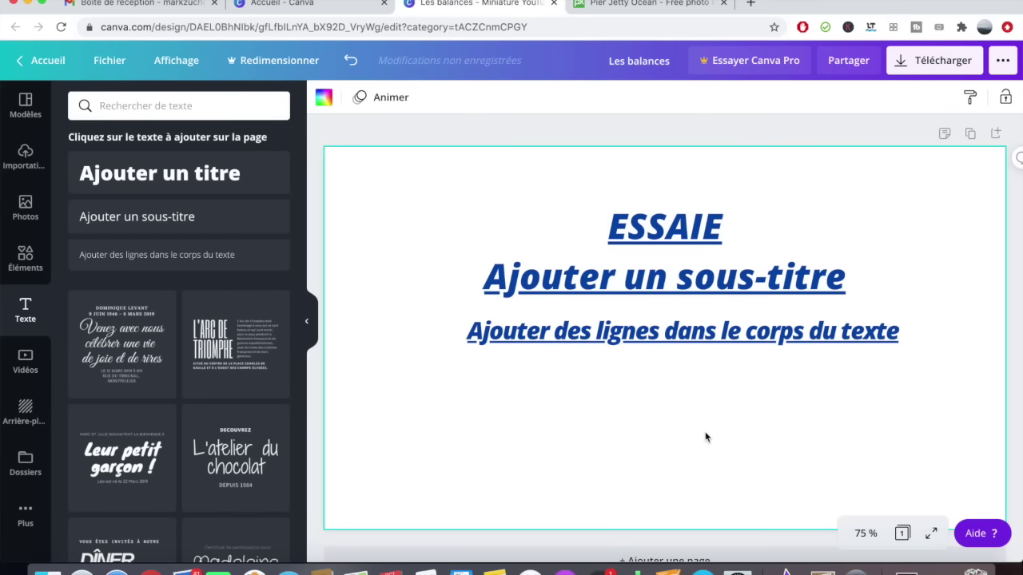
Step: Insert the 6-second orange smoke video from Arrière-plans, enlarge it to cover the page, and preview it
click(21, 369)
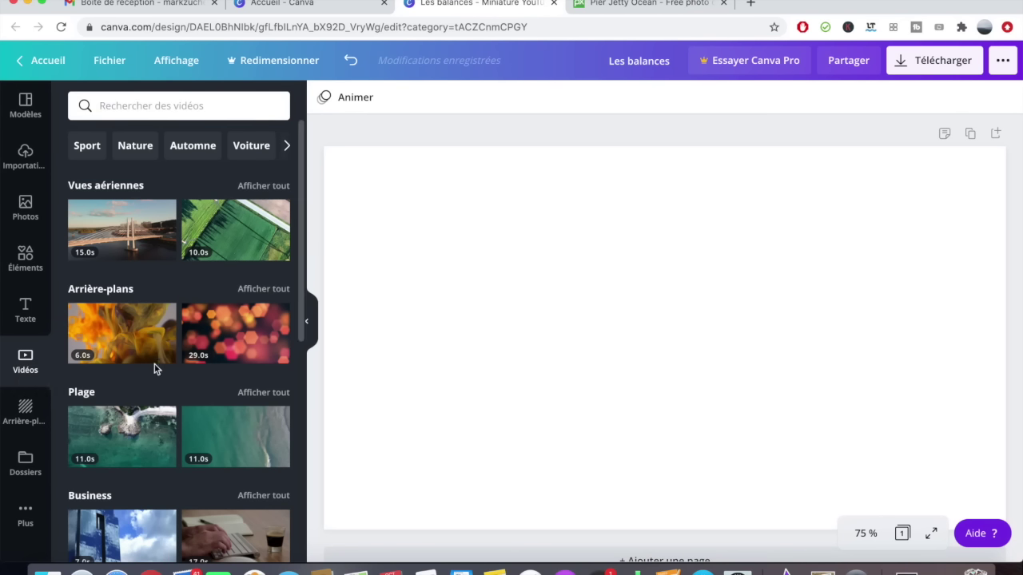
click(132, 334)
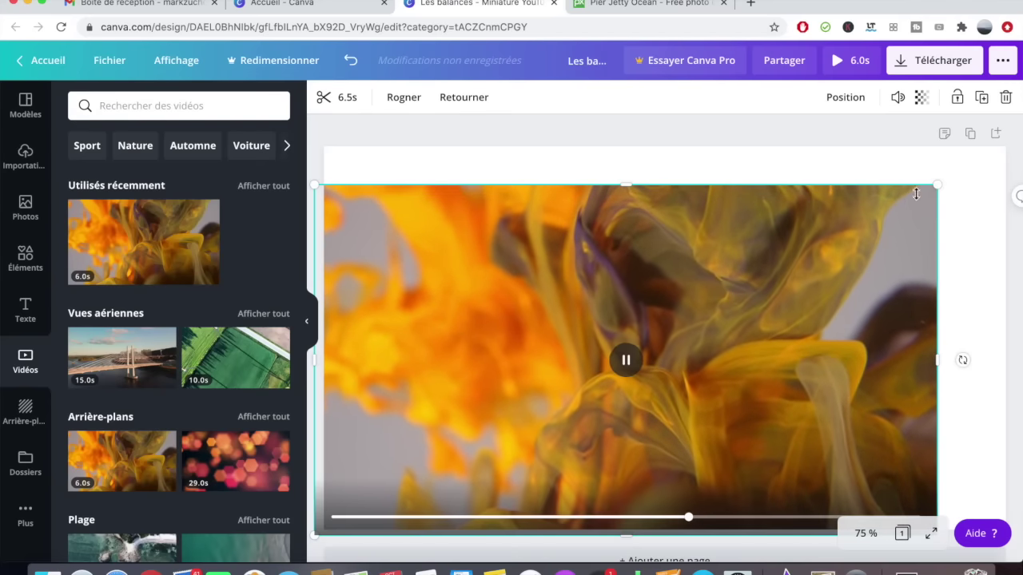
drag(943, 182, 1015, 142)
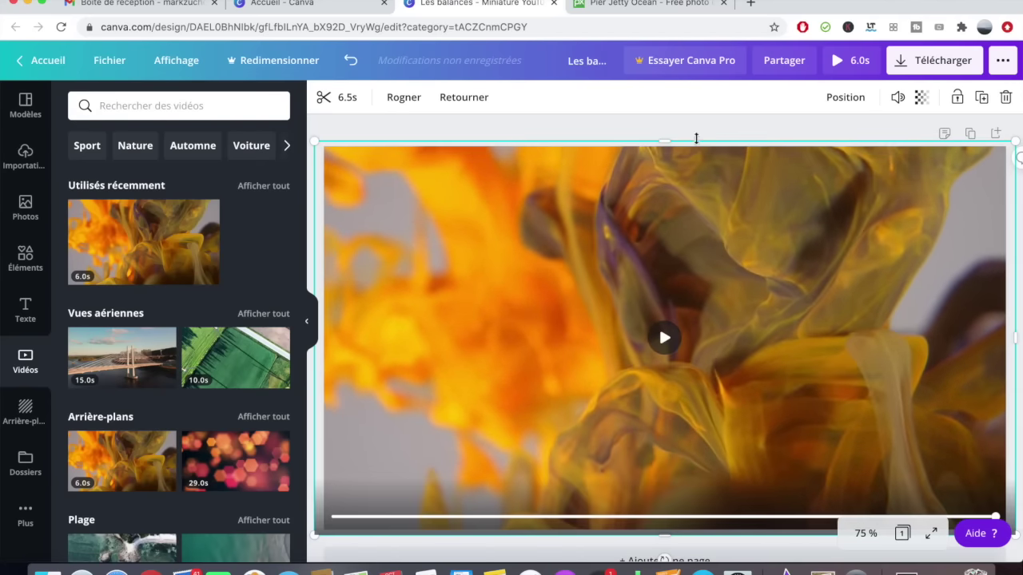
click(836, 61)
key(Escape)
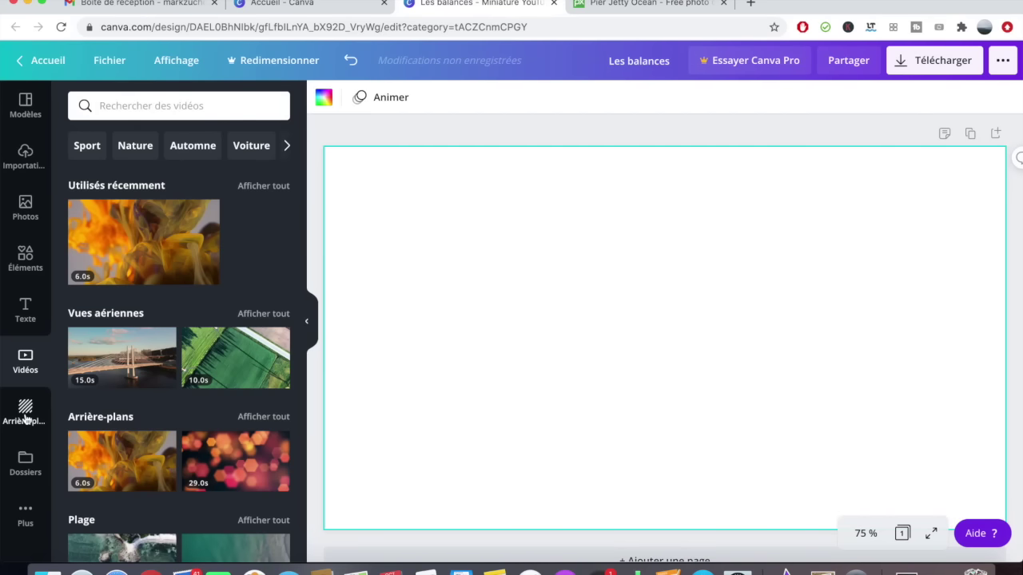
Step: Browse the element categories and the full En vedette collection, and search the elements for MER
click(25, 257)
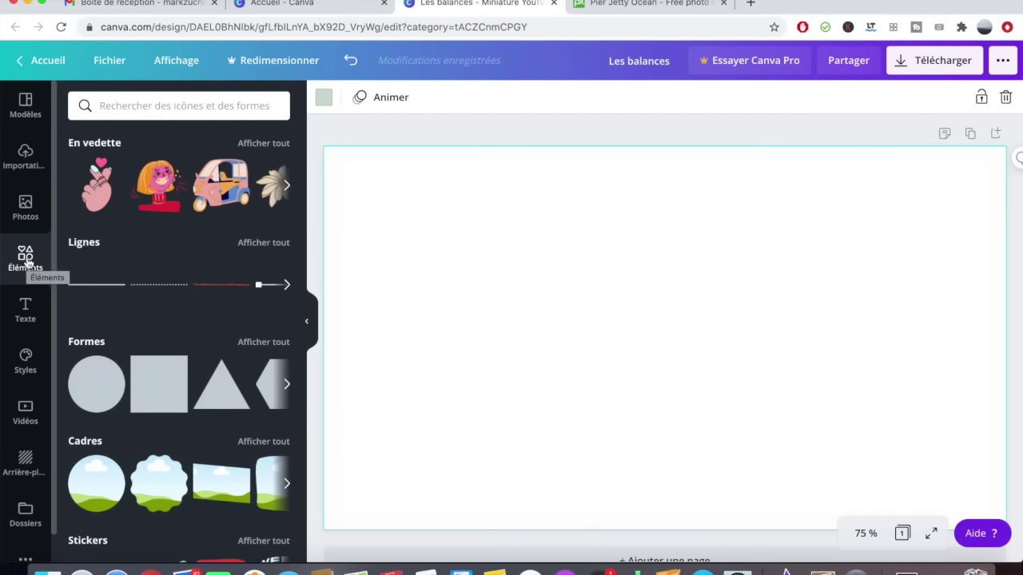
click(268, 141)
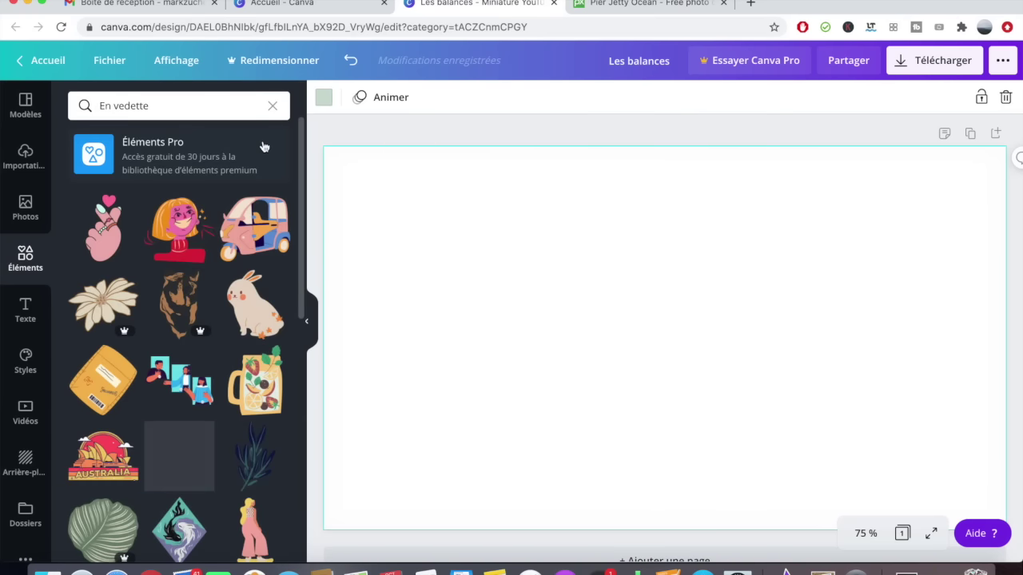
key(Escape)
scroll(193, 383, down, 5)
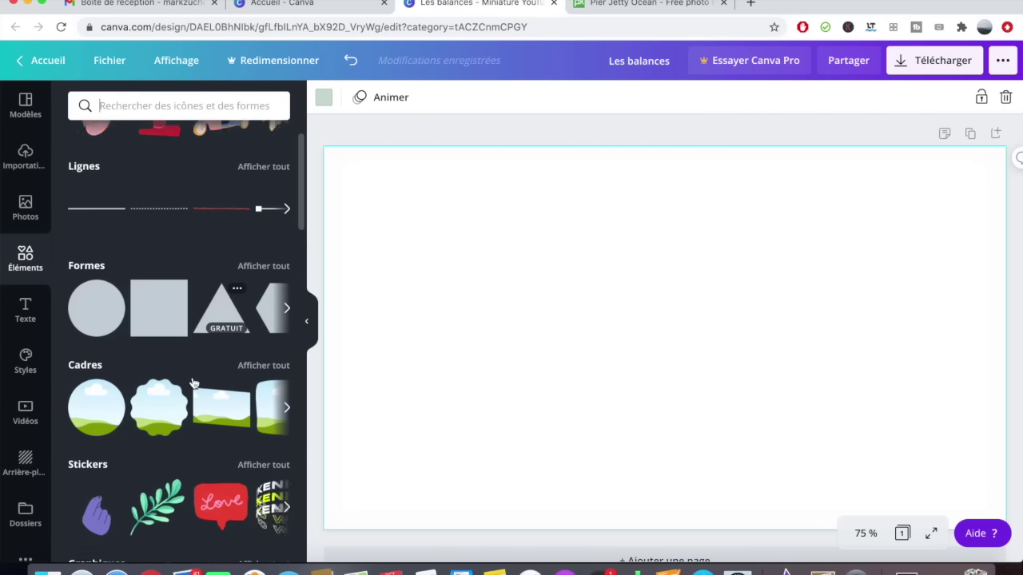
scroll(202, 231, up, 5)
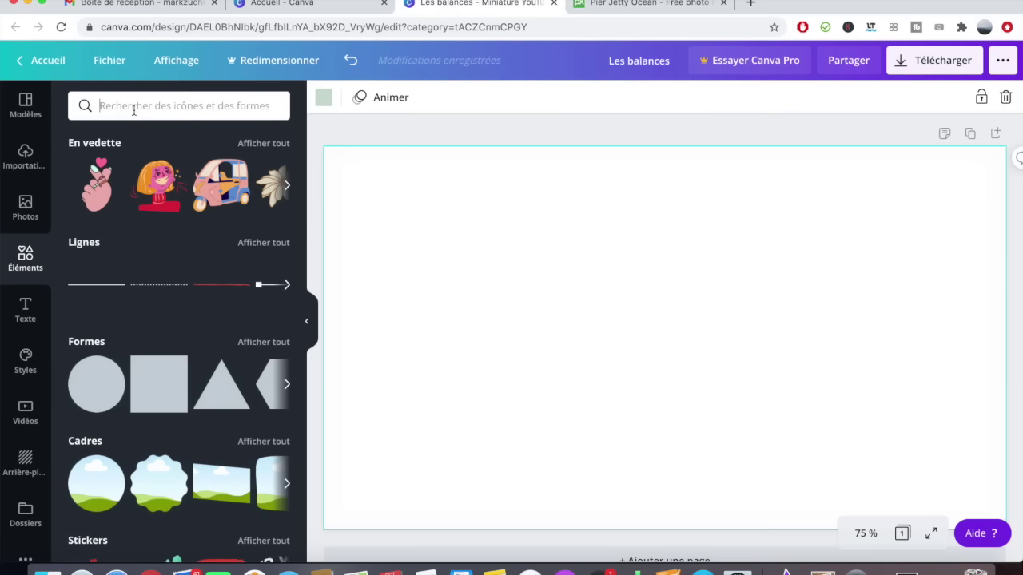
text(MER)
key(Return)
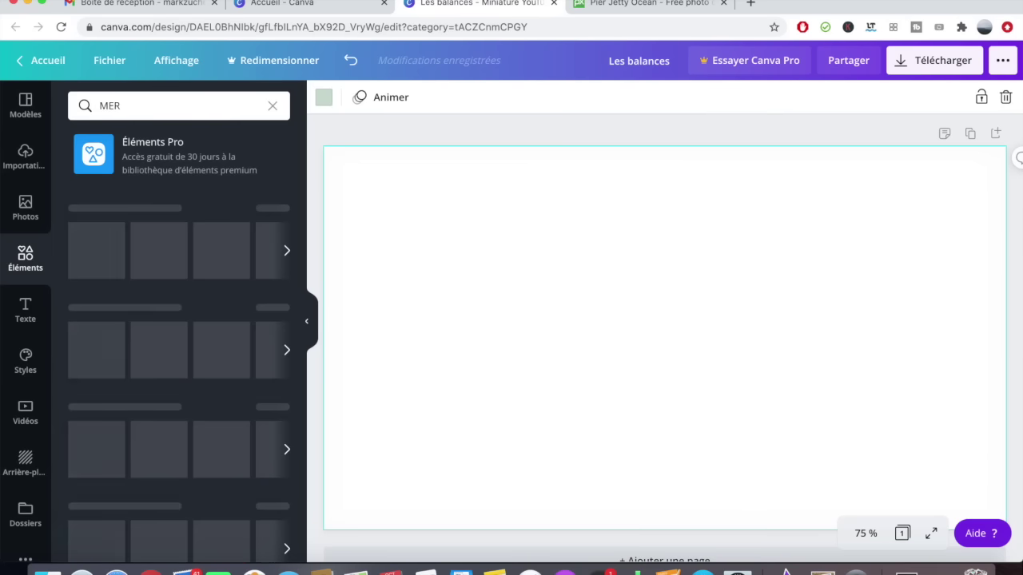
scroll(204, 239, down, 8)
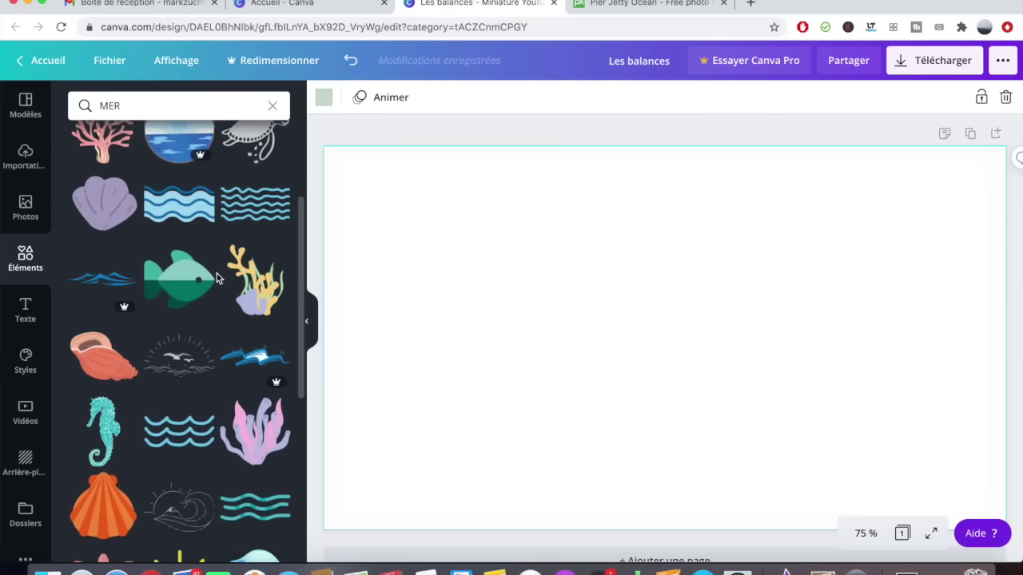
scroll(205, 203, up, 8)
Step: Search the elements for CRABE, and place the dark red crab on the page
click(132, 106)
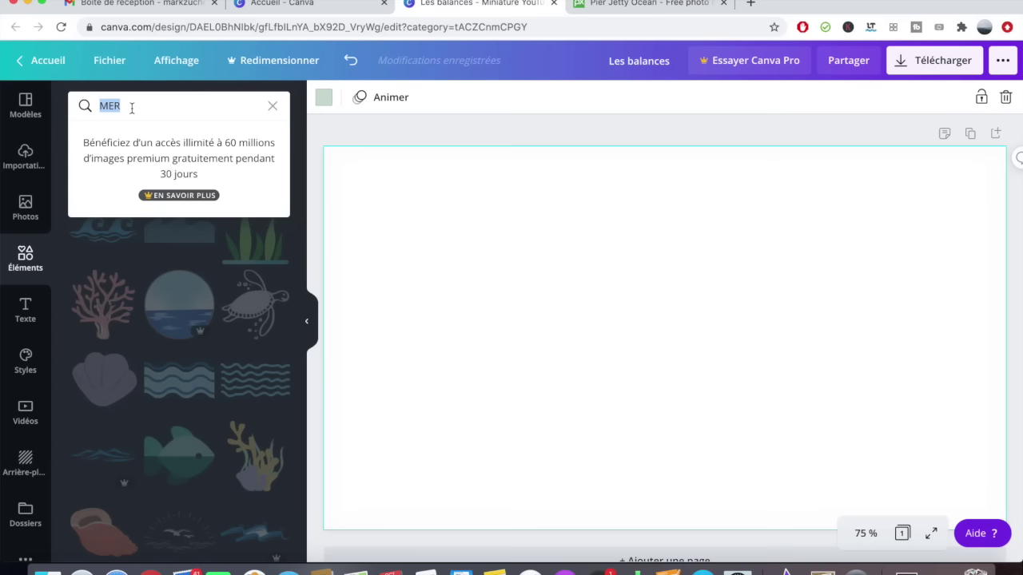
text(CRABE)
key(Return)
click(140, 229)
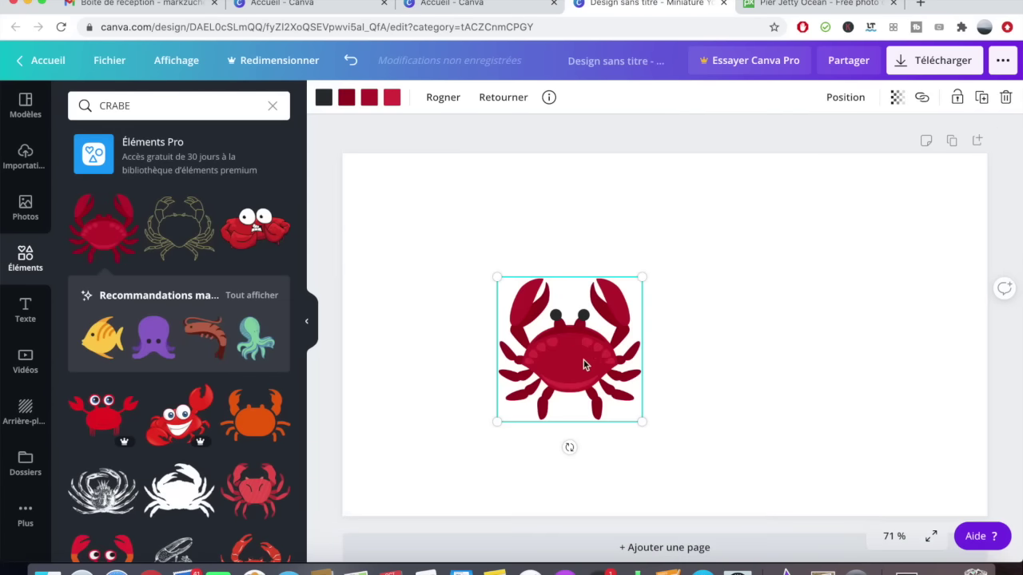
Step: Enlarge the crab and centre it on the page
drag(583, 365, 602, 335)
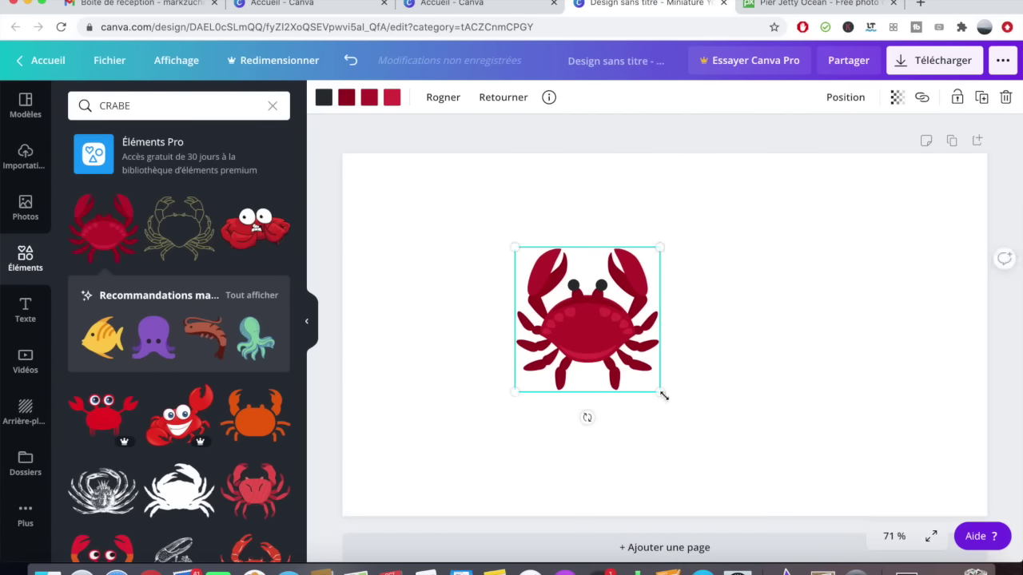
drag(726, 410, 792, 440)
drag(667, 381, 698, 362)
Step: Recolour the crab with yellow eyes, bright red legs, and an orange body and claws
click(323, 97)
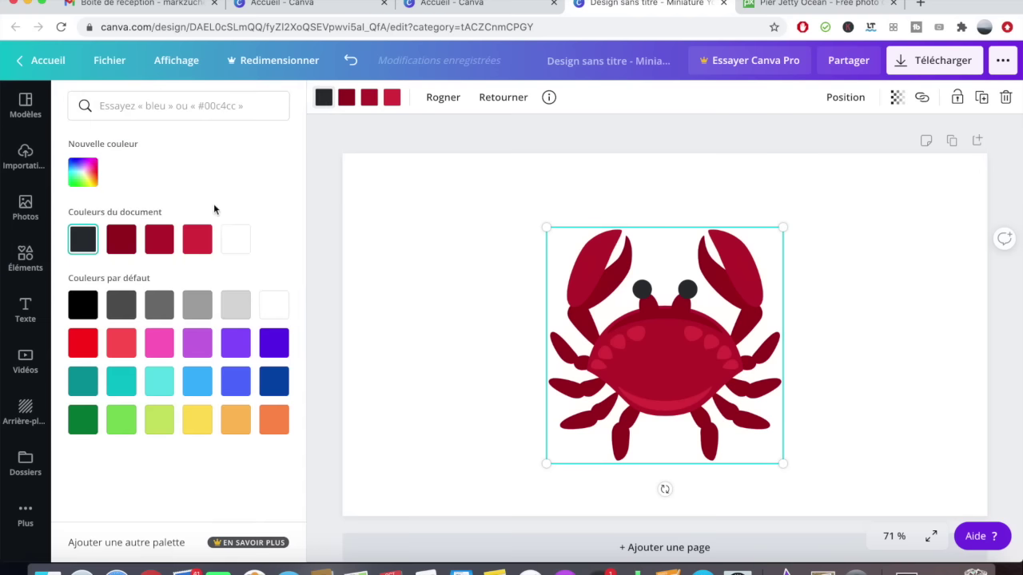
click(122, 240)
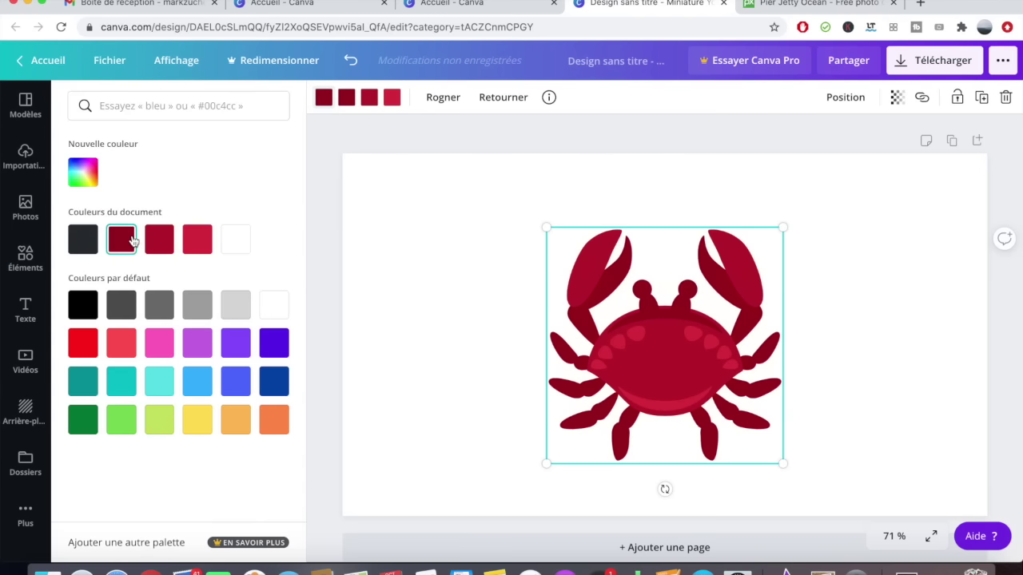
click(199, 423)
click(83, 172)
drag(264, 236, 271, 188)
click(274, 420)
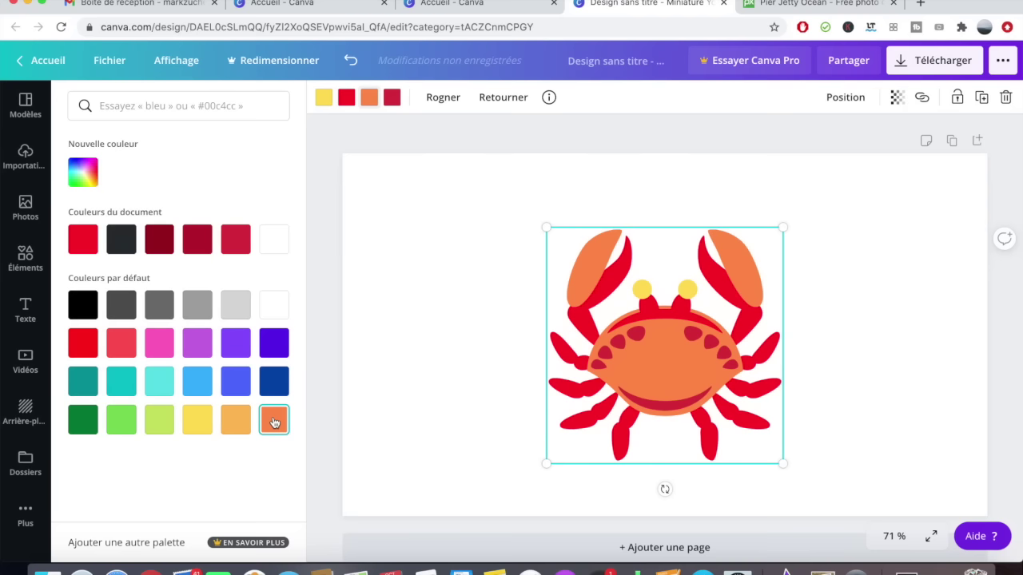
Step: Show all magic recommendations for the crab, and place the purple octopus and the brown shrimp on either side of it
click(392, 97)
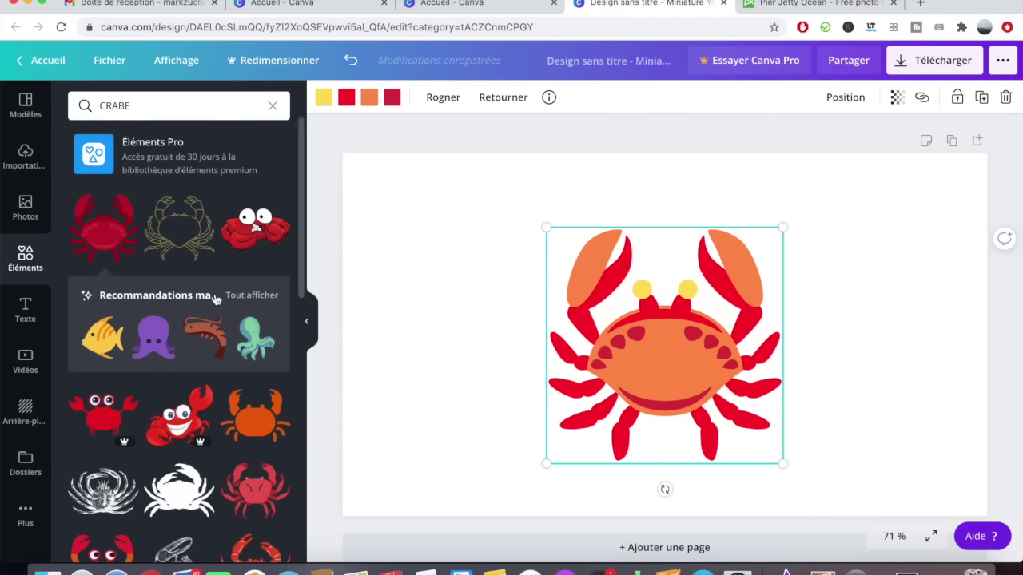
click(253, 297)
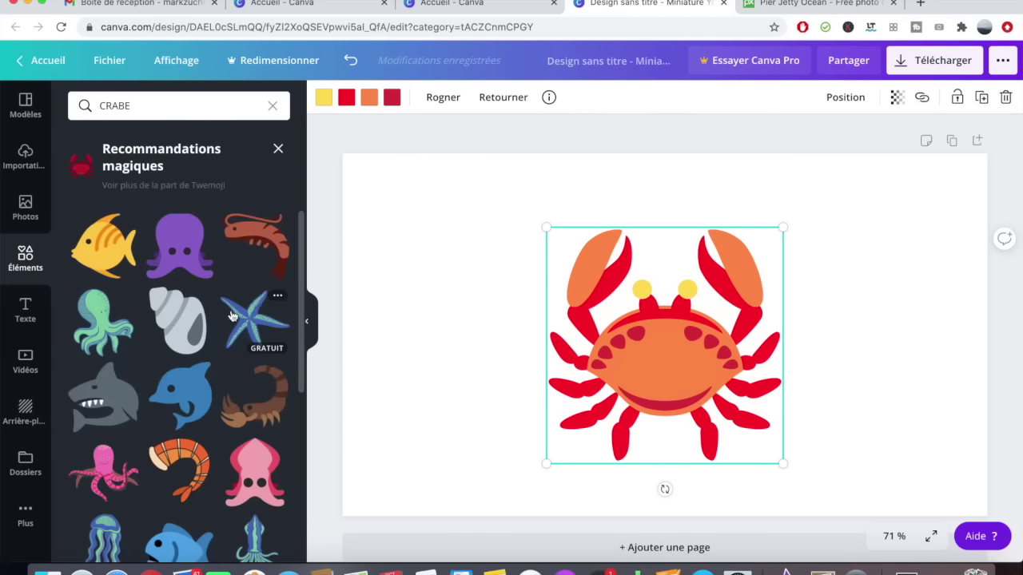
scroll(227, 345, down, 5)
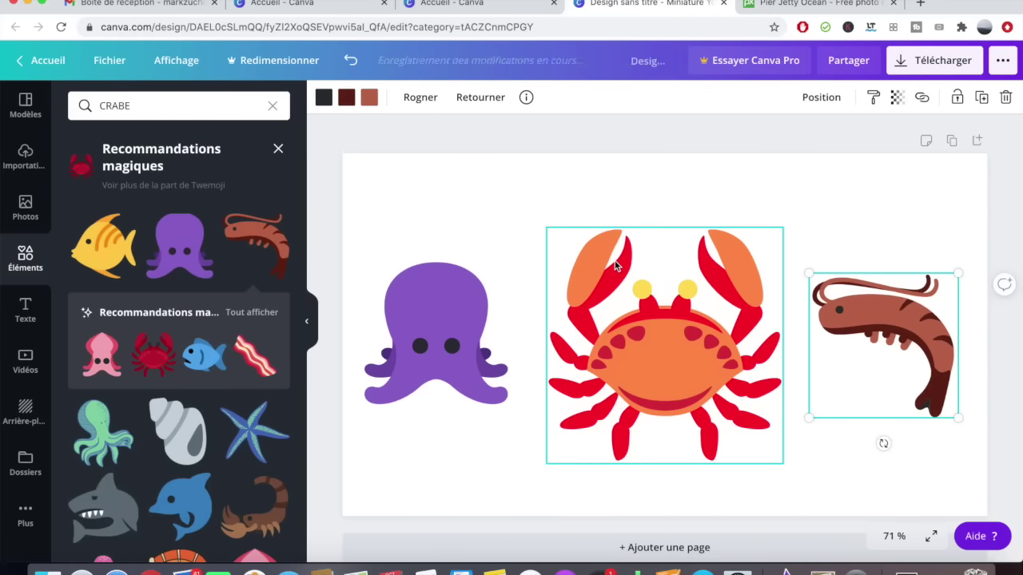
click(504, 290)
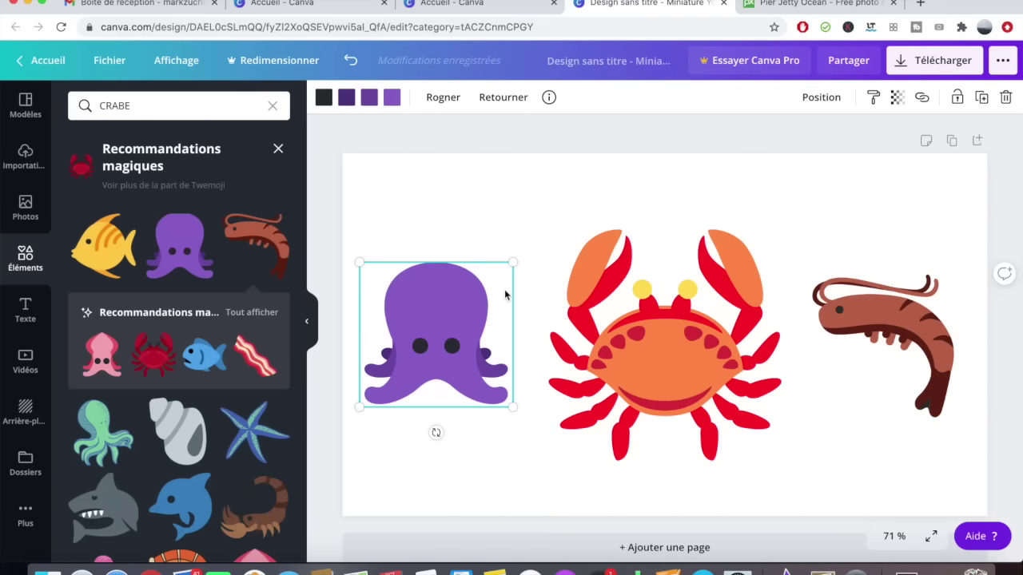
click(375, 199)
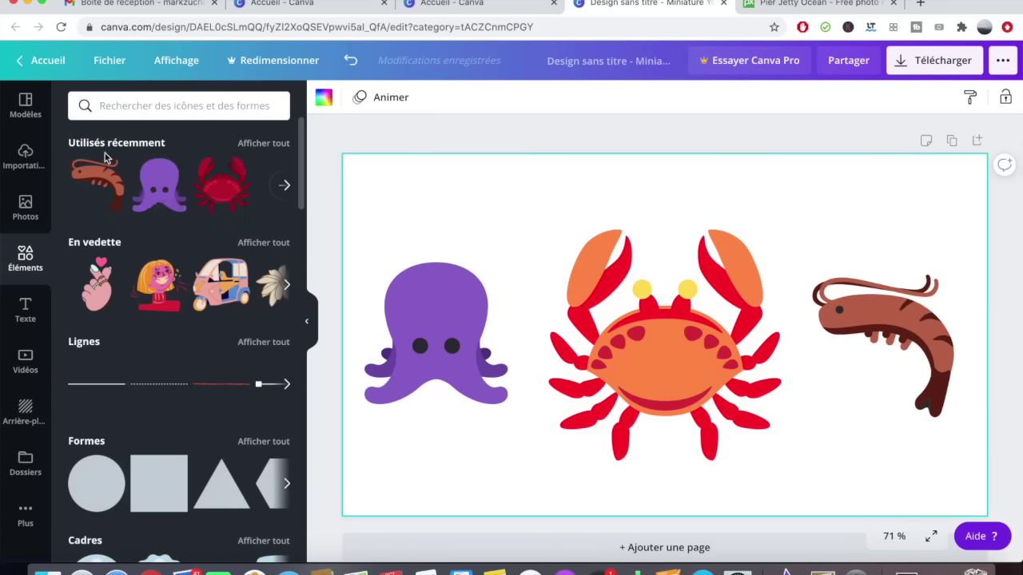
Step: Place the teal curved arrow from the full Lignes collection on the page, above the octopus and crab
scroll(137, 187, down, 2)
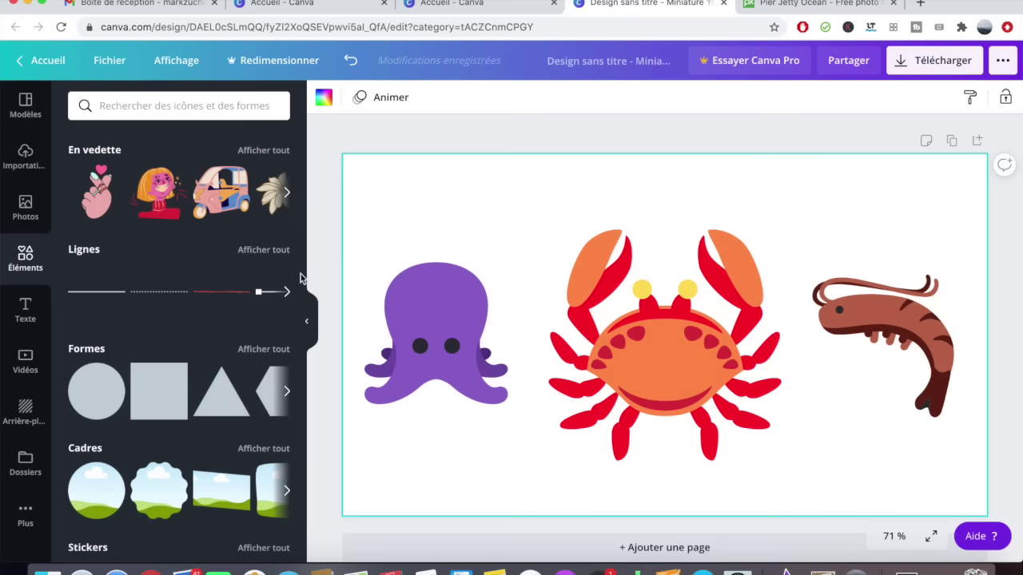
click(264, 250)
scroll(232, 315, down, 3)
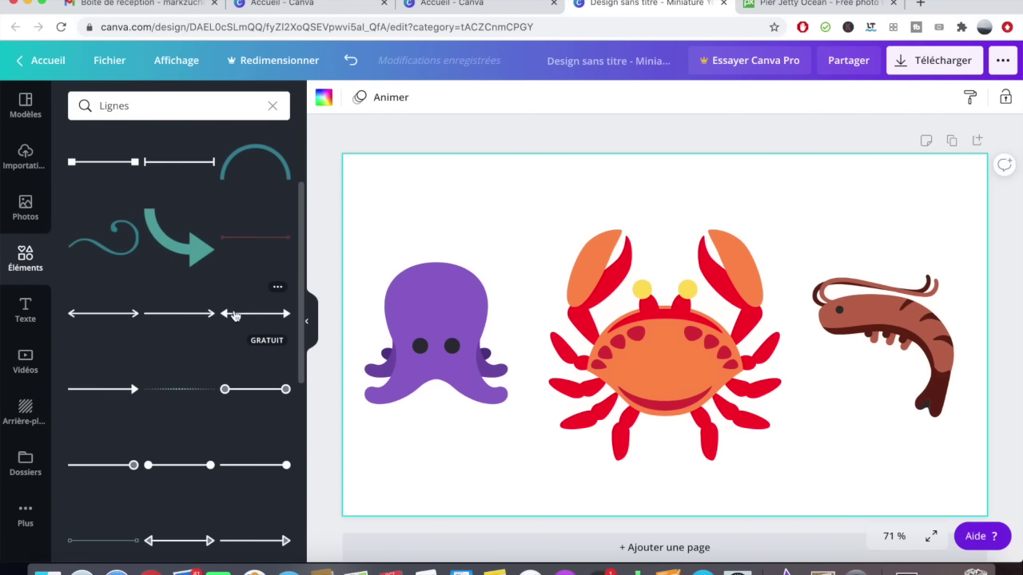
click(192, 240)
drag(639, 336, 506, 292)
Step: Flip the curved arrow horizontally and vertically in turn until it points up from the crab towards the page's upper edge
click(435, 97)
click(465, 135)
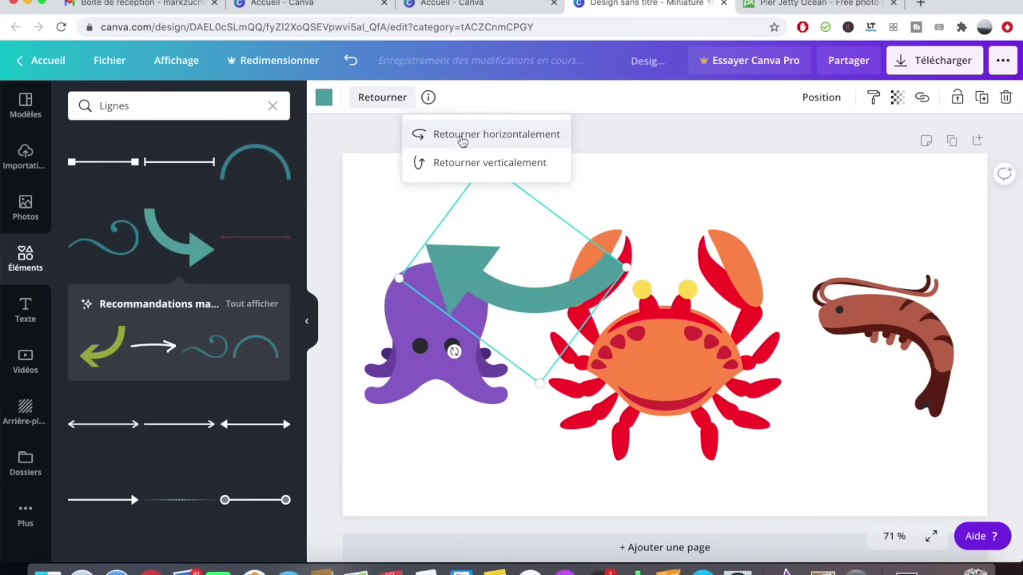
click(480, 164)
click(480, 164)
click(468, 135)
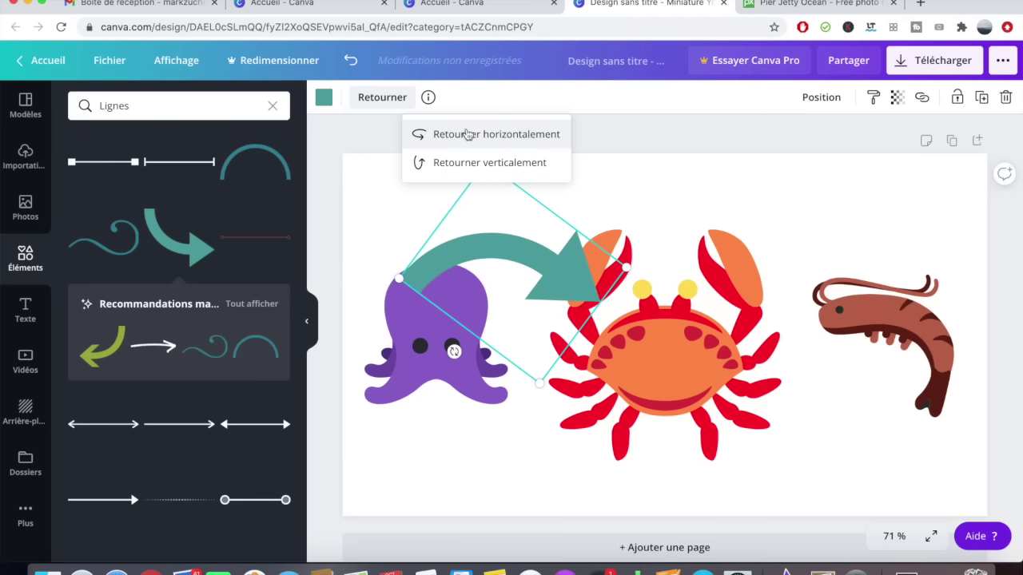
click(470, 134)
click(466, 162)
Step: Recolour the curved arrow dark purple and set its transparency to 54
click(323, 97)
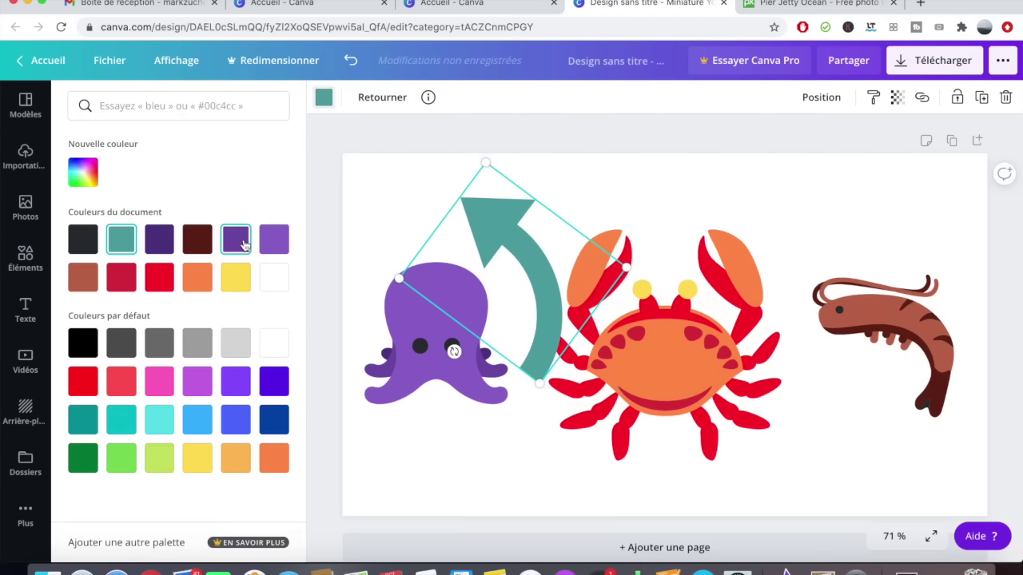
click(236, 238)
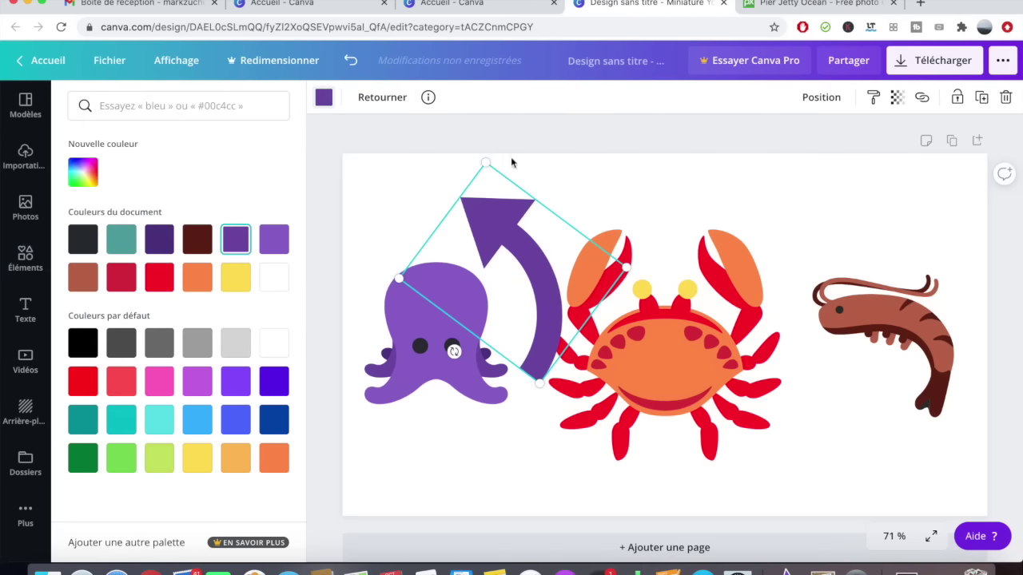
click(897, 97)
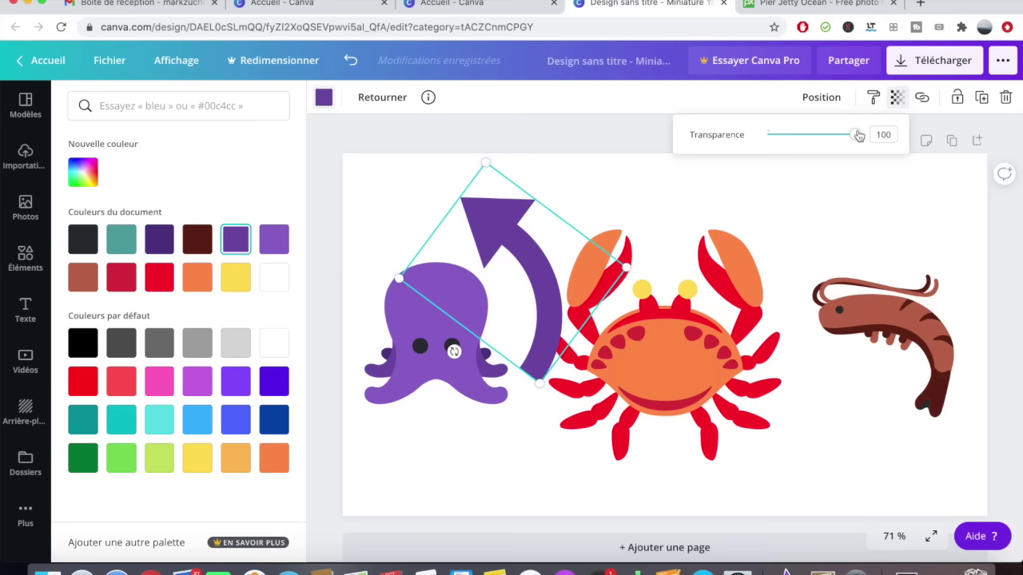
drag(856, 136, 814, 136)
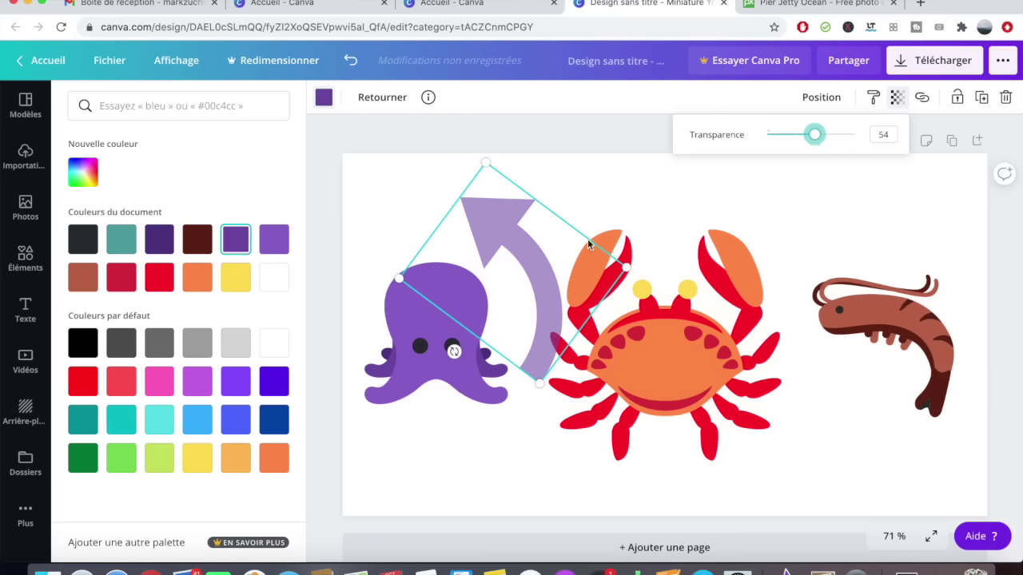
Step: Set the arrow's transparency to 17 and reposition it, rotated, above the shrimp so that it points towards the crab
drag(543, 320, 868, 334)
drag(811, 139, 783, 141)
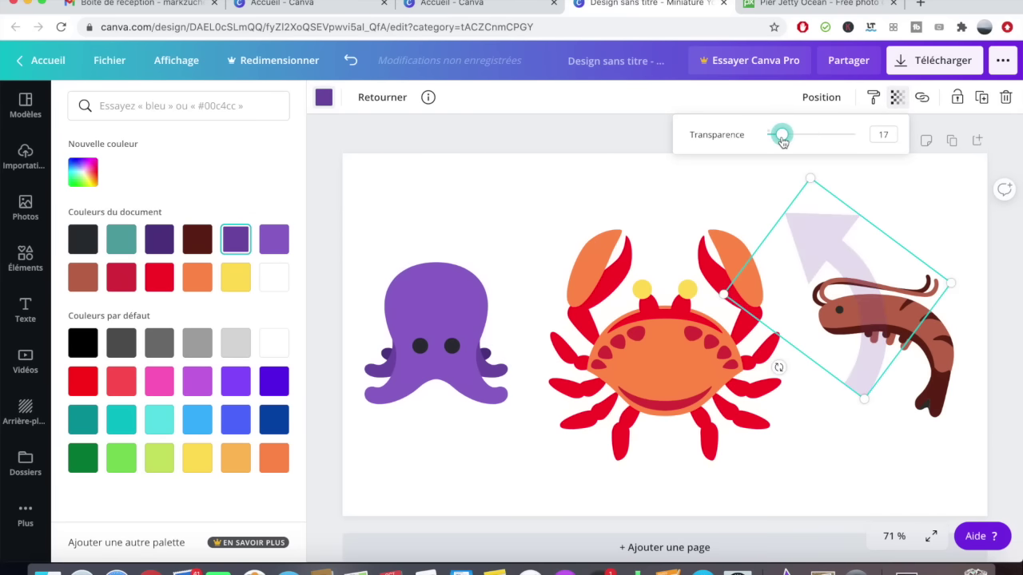
click(805, 374)
key(ctrl+z)
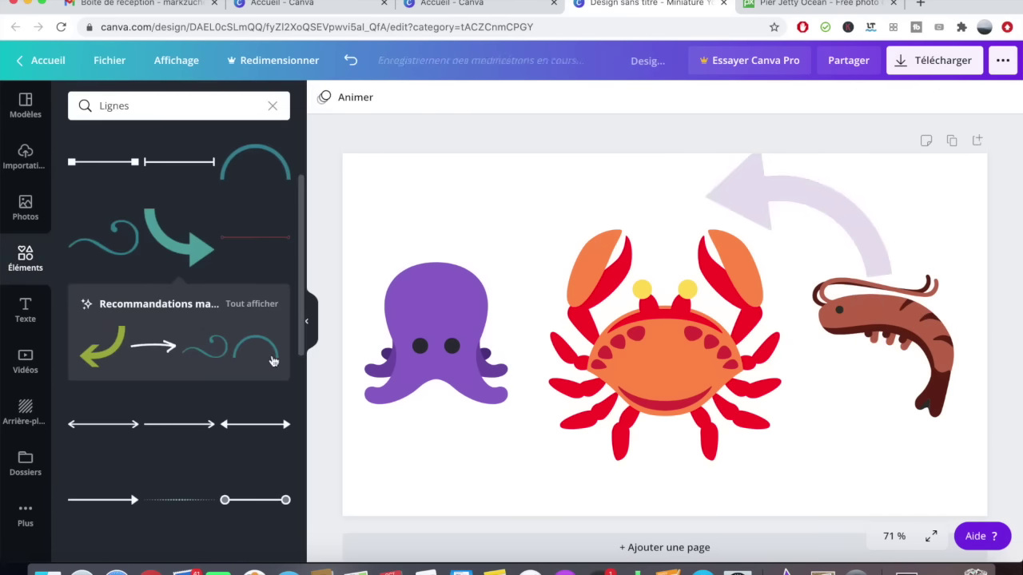
Step: Browse the remaining line styles in Lignes and the full Formes collection
scroll(210, 359, down, 5)
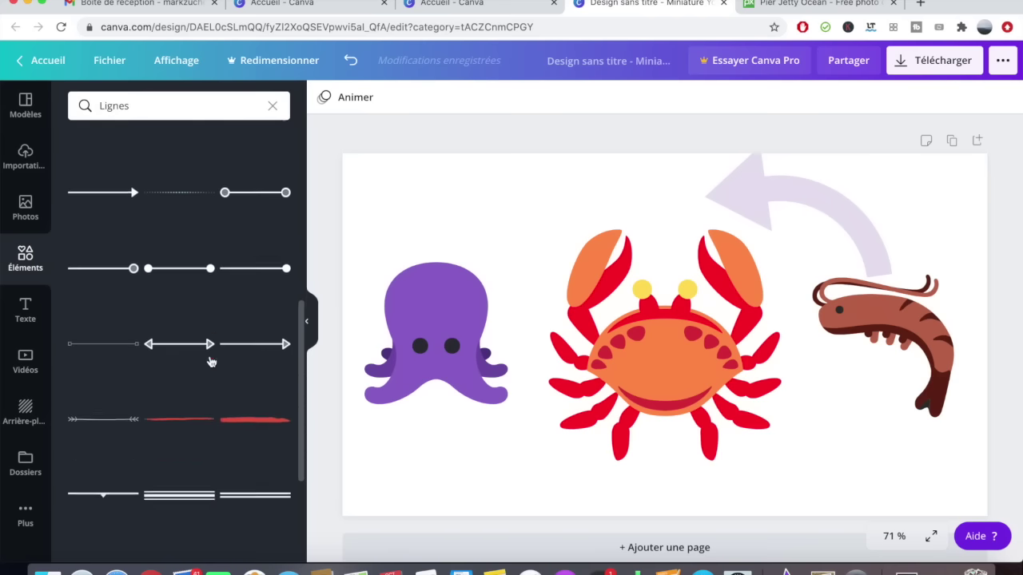
key(Escape)
scroll(228, 361, down, 1)
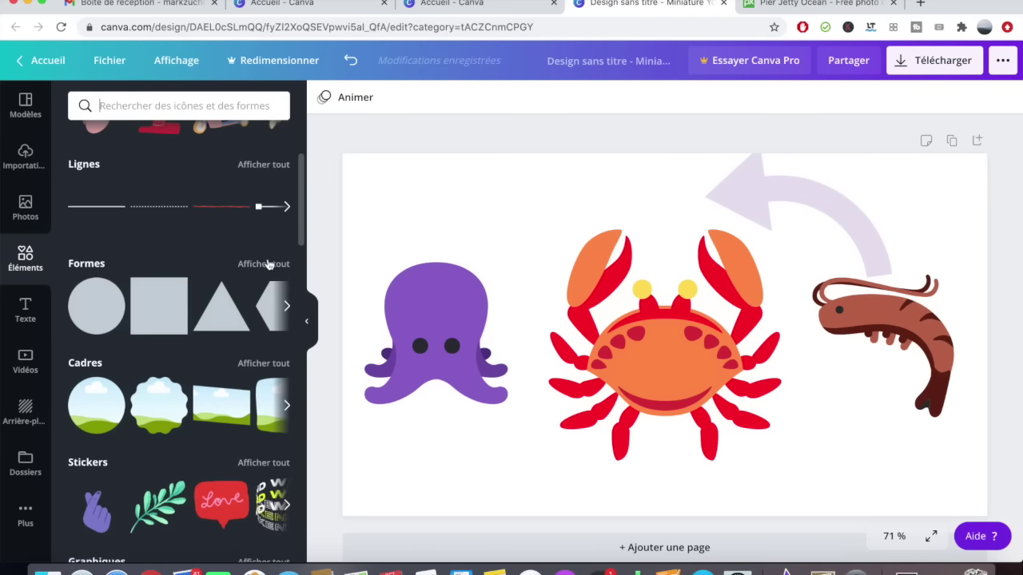
click(266, 264)
scroll(205, 361, down, 3)
scroll(205, 361, down, 4)
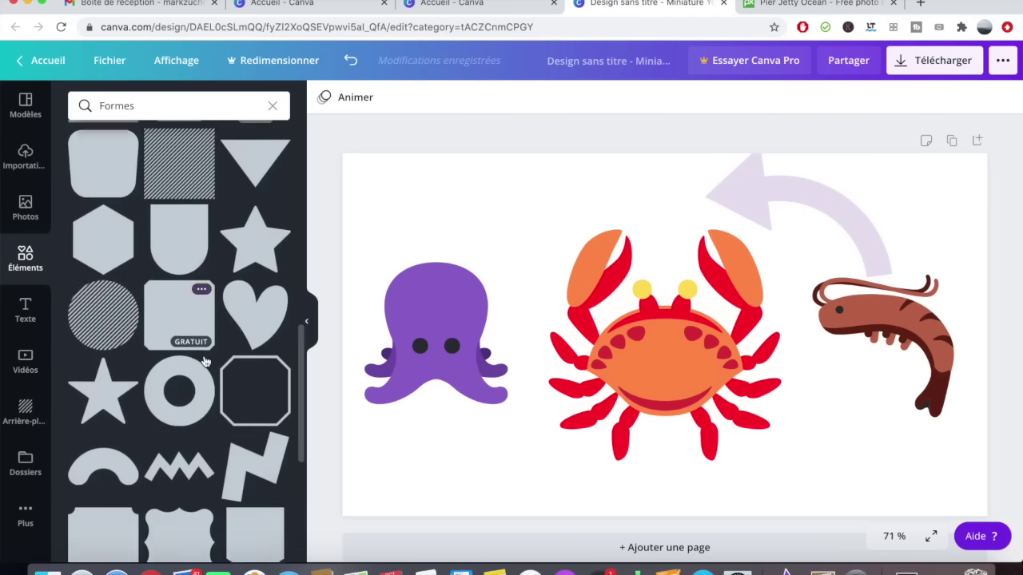
scroll(205, 361, up, 8)
scroll(205, 361, up, 3)
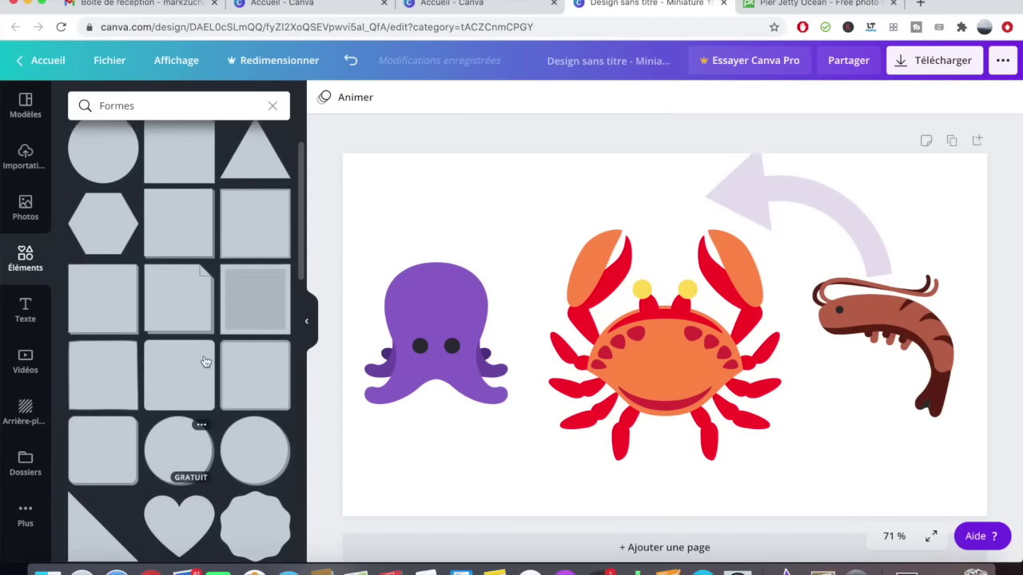
Step: Place the folded-corner square with a dark brown fill and a light blue outline, enlarged from the page's upper-left corner to cover the octopus and crab
click(204, 361)
drag(729, 315, 509, 227)
click(345, 97)
click(159, 239)
click(369, 98)
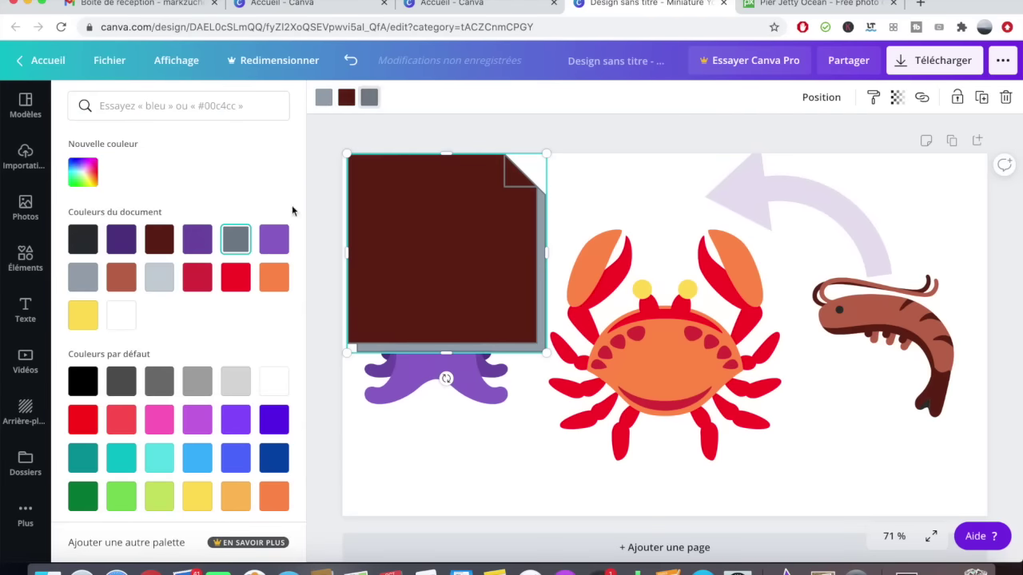
click(208, 457)
drag(546, 353, 810, 560)
click(953, 407)
Step: Place a circular frame filled with the photo of the child lying down, reduced in size near the page's upper-left corner
click(24, 257)
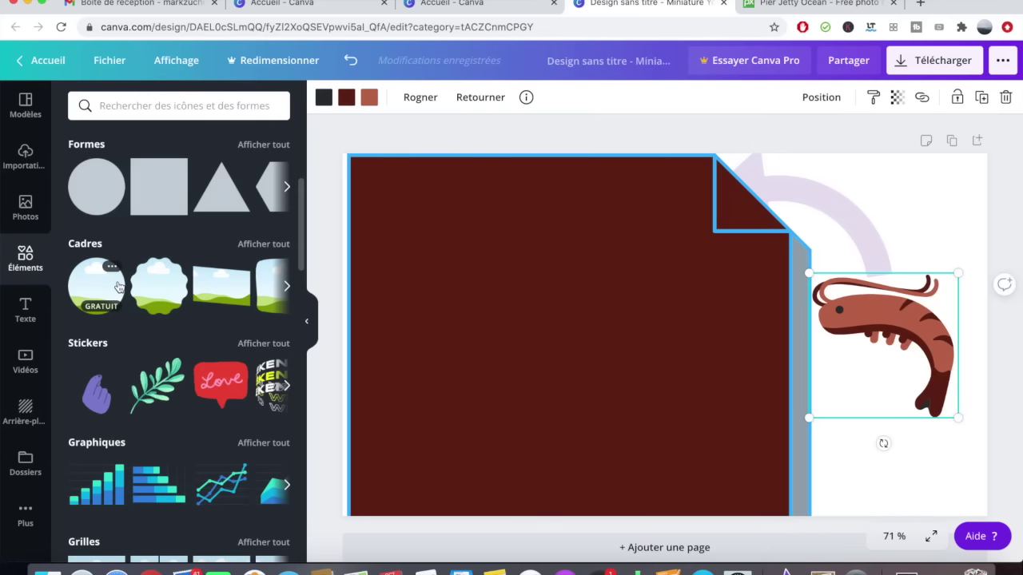
click(95, 285)
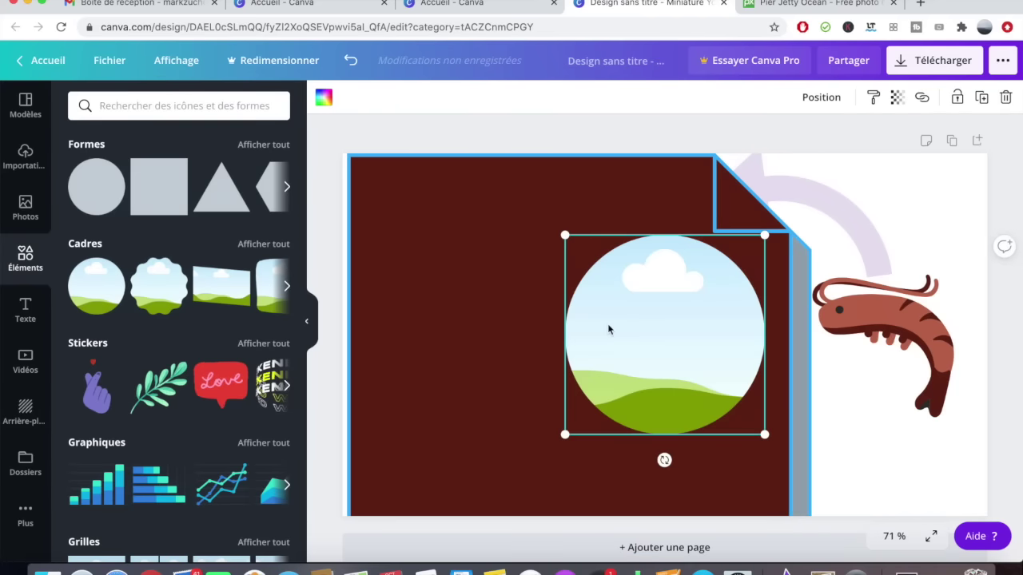
click(25, 207)
click(119, 233)
drag(671, 340, 571, 339)
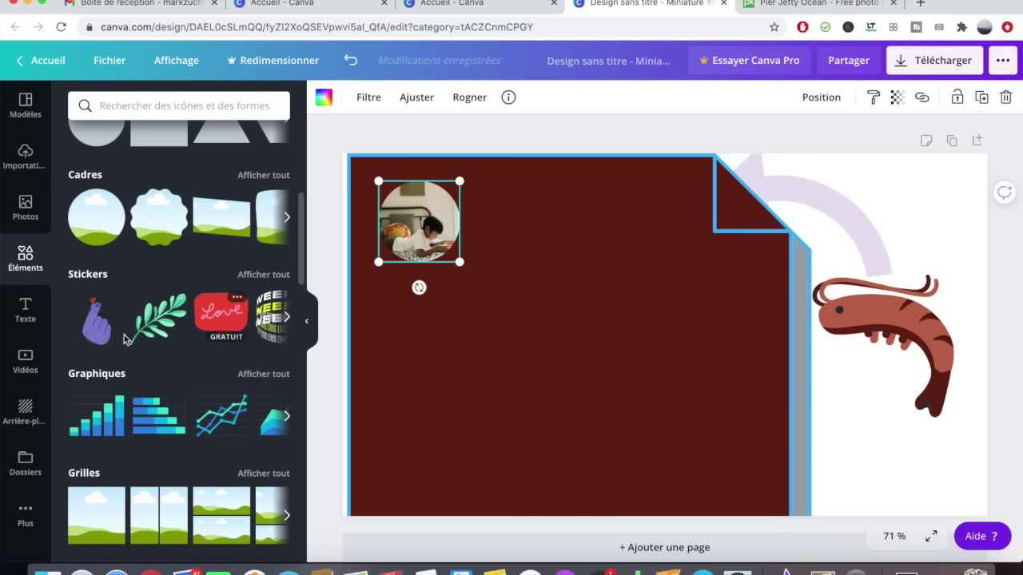
Step: Place the ascending stacked bar chart from Graphiques near the centre of a cleared page and open its data for editing
click(100, 346)
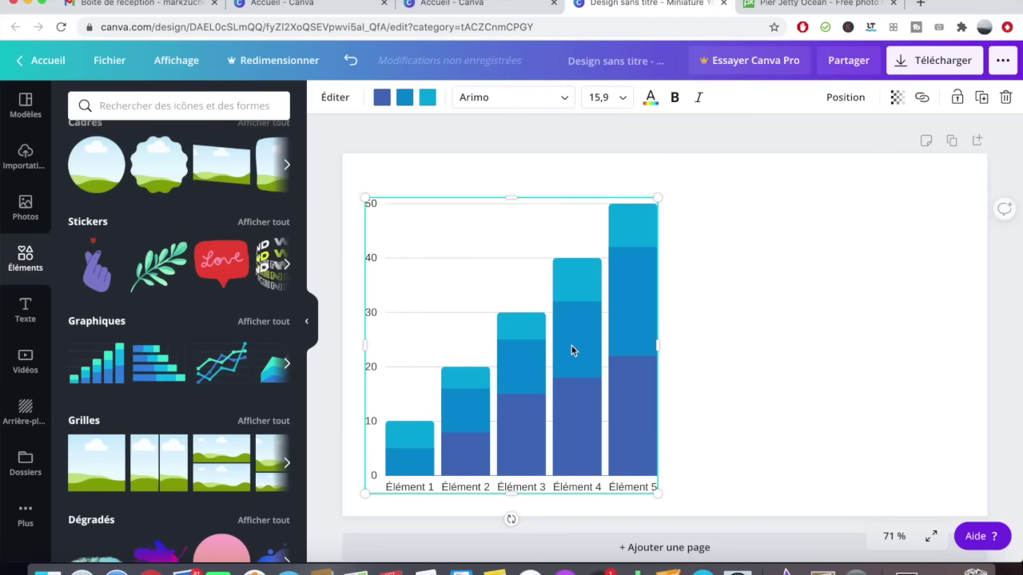
drag(571, 346, 667, 346)
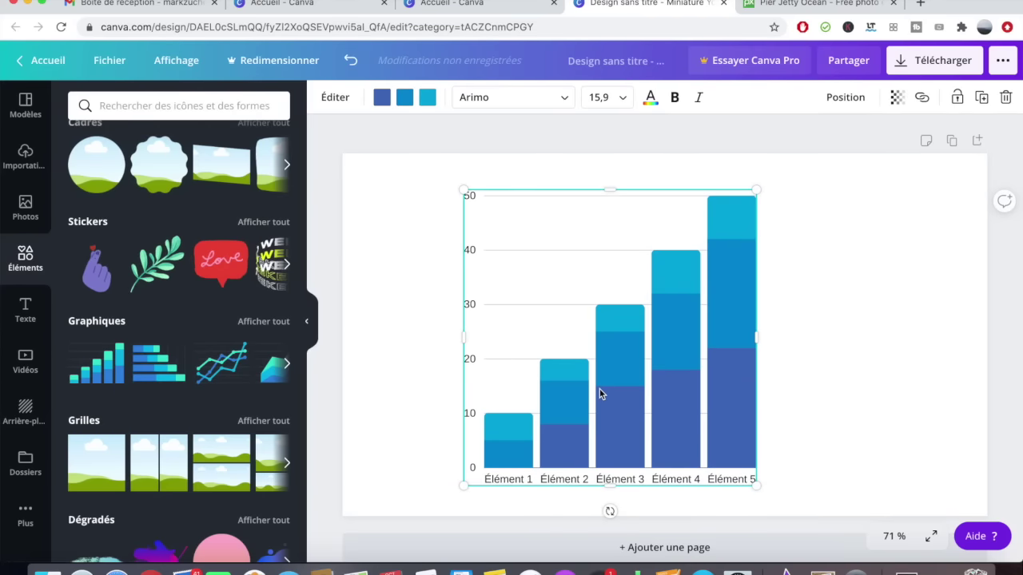
click(593, 346)
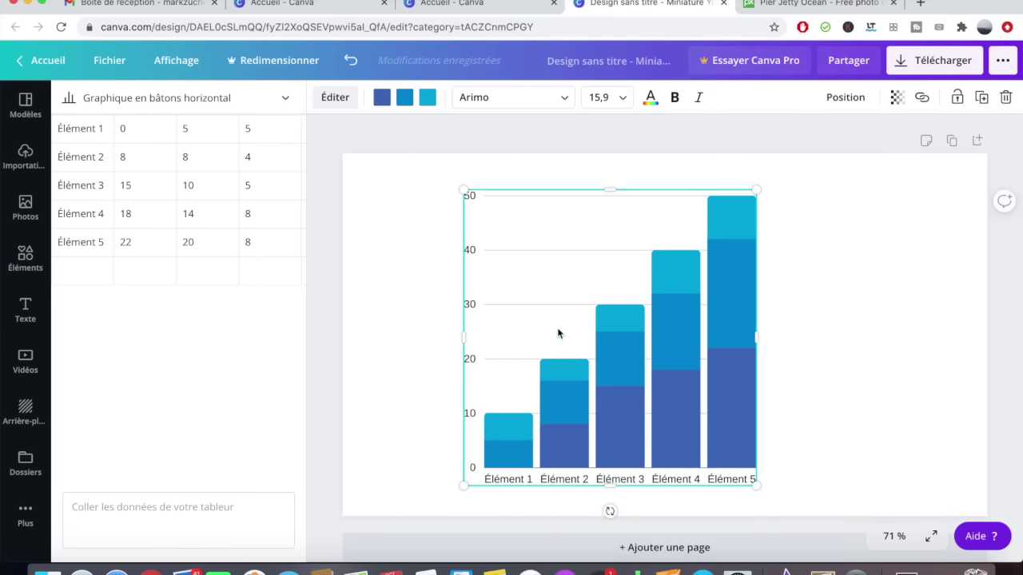
Step: Rename the five chart data rows as JANVIER, FÉVRIER, MARS, AVRIL and MAI
click(89, 138)
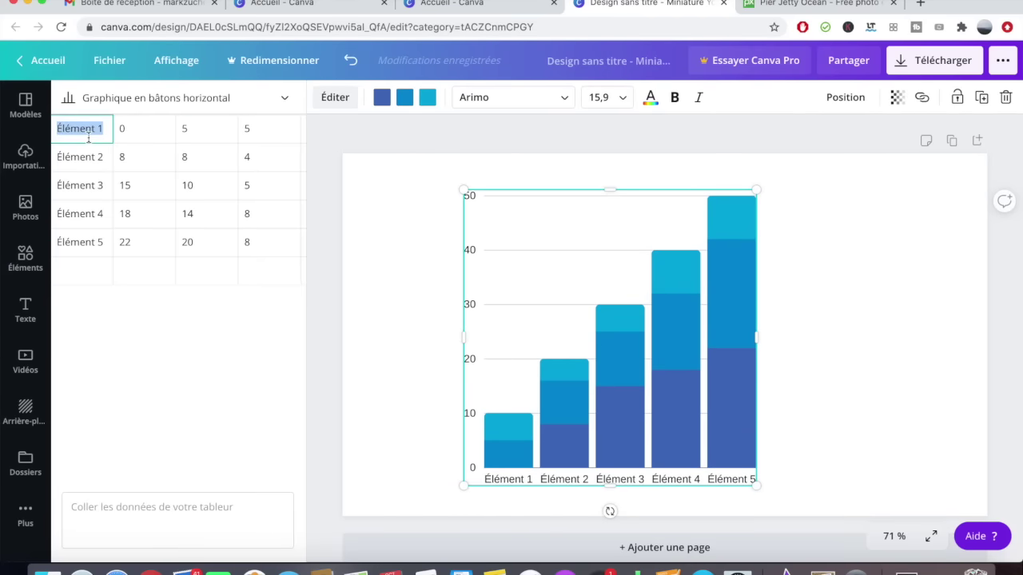
text(JANVIER)
key(Return)
text(FÉVRIER)
click(80, 185)
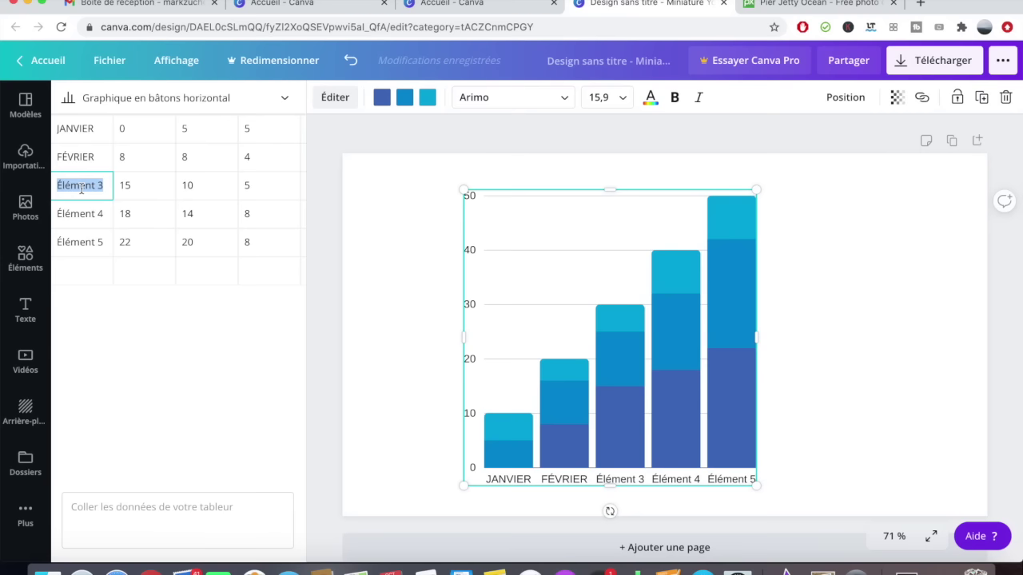
text(MAR)
text(S)
key(Return)
text(AVRIL)
key(Return)
text(MAI)
Step: Set JANVIER's second value to 40 and third value to 10, and MARS's second value to 20
click(182, 128)
text(10)
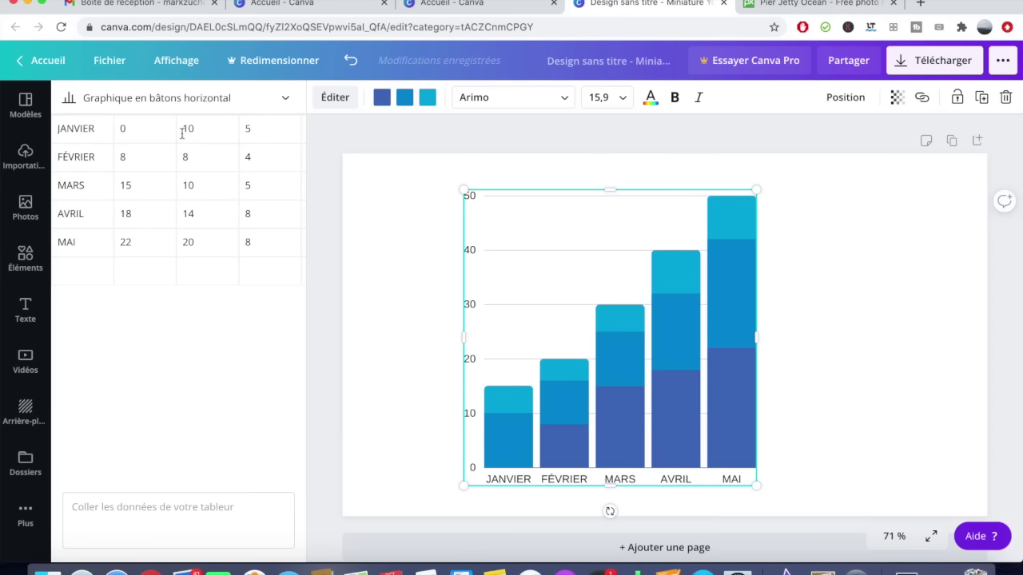
click(252, 132)
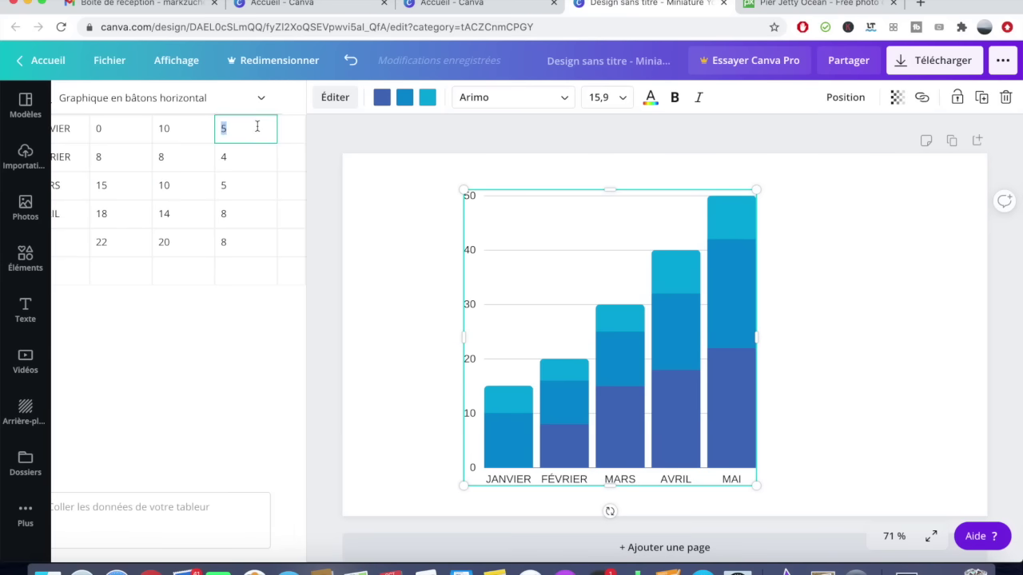
text(O)
key(shift+Tab)
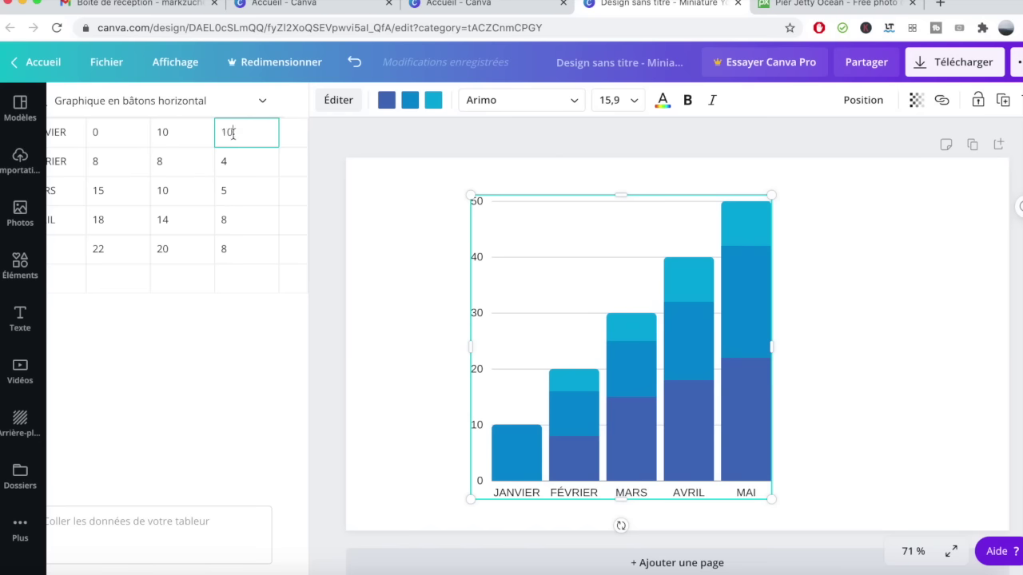
key(shift+Tab)
text(40)
click(168, 161)
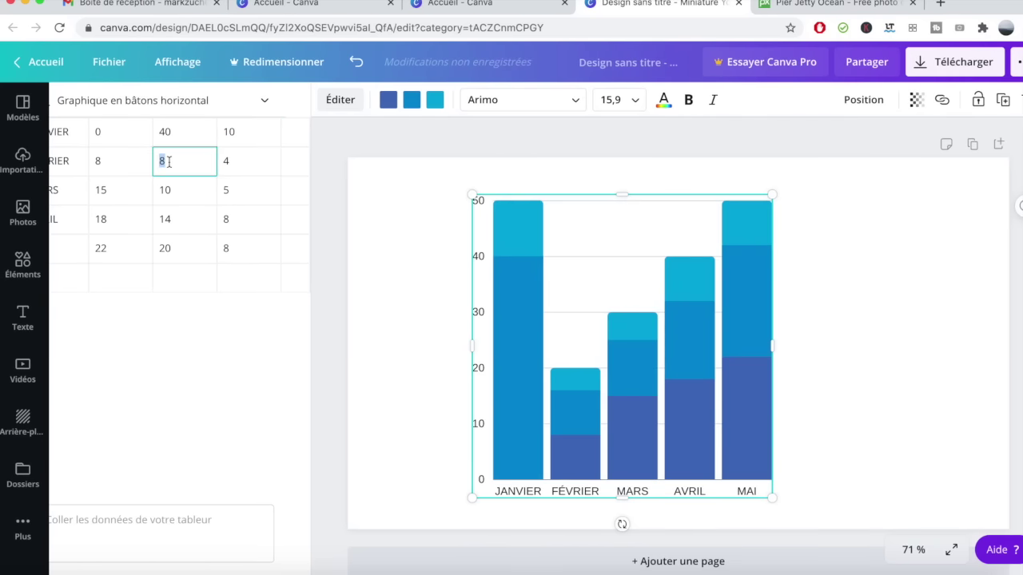
Step: Try the chart as Graphique en bâtons vertical and Graphique en secteurs, and return it to Graphique en bâtons horizontal
click(200, 100)
click(204, 130)
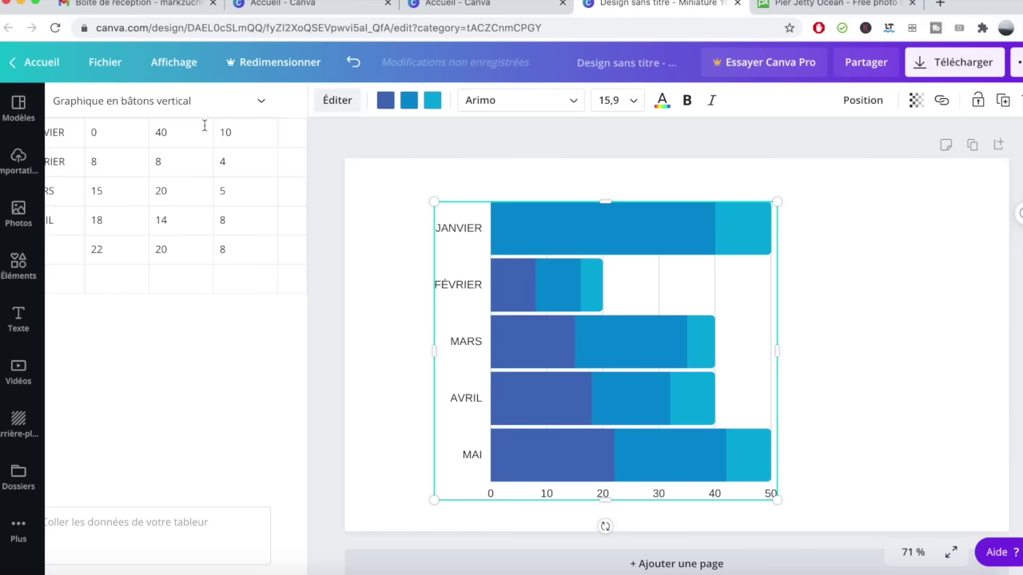
click(258, 102)
click(177, 193)
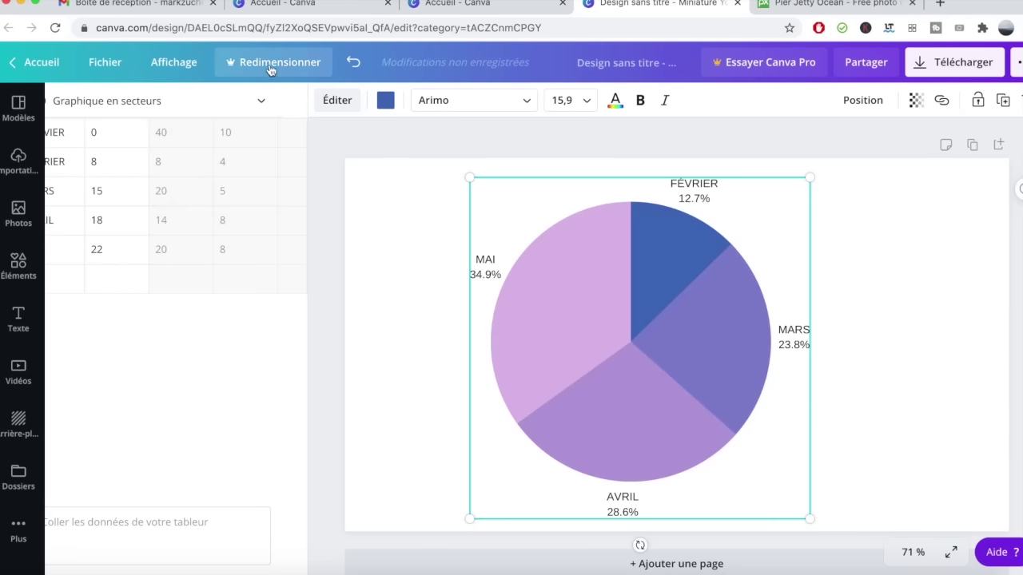
click(251, 101)
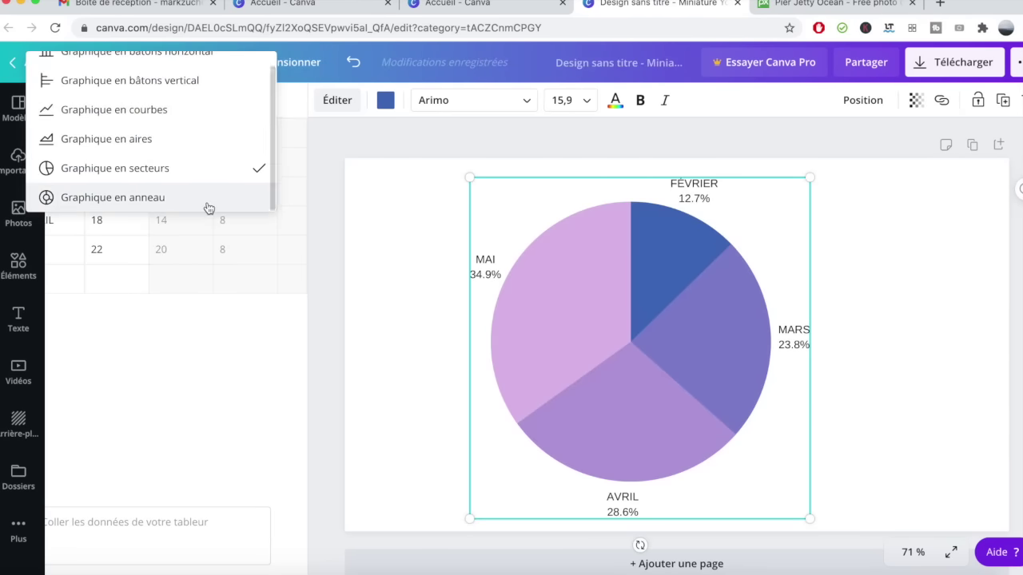
scroll(205, 205, up, 1)
click(197, 75)
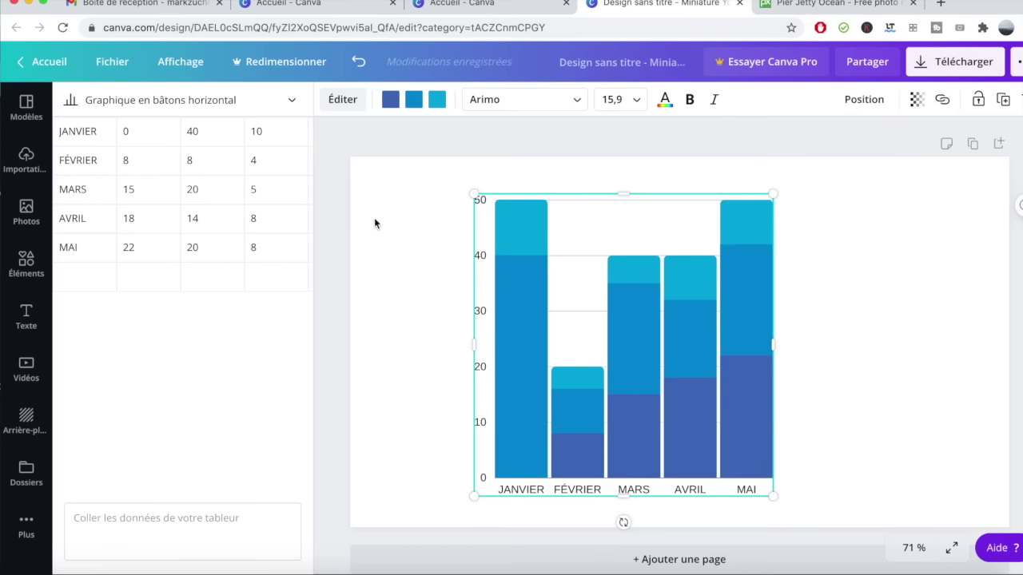
Step: Clear JANVIER's third value and set the first value of every month in the chart data to 0
click(270, 133)
key(BackSpace)
click(122, 161)
text(0)
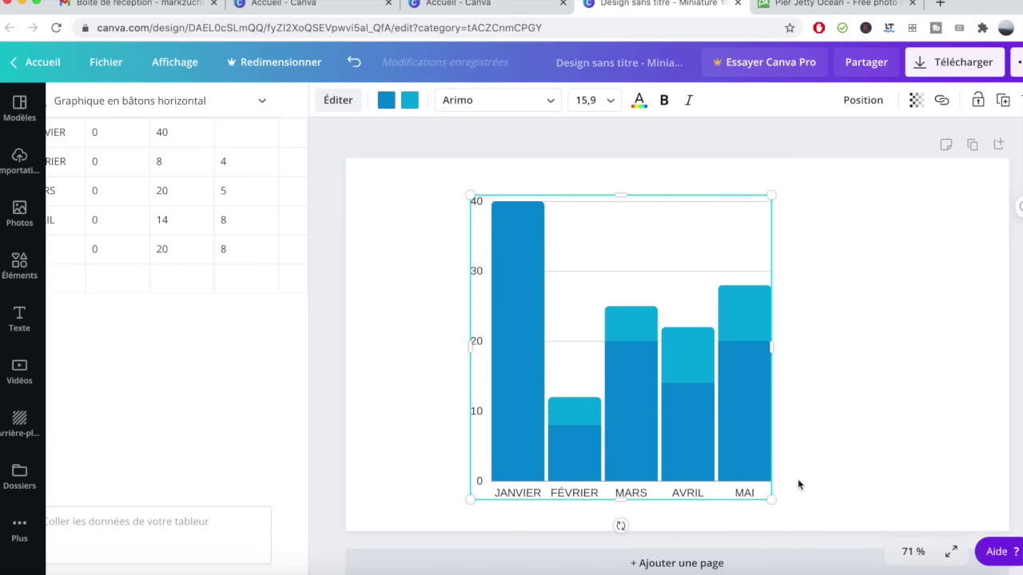
Step: Shrink the bar chart, move it to the upper middle of the page and open its Position options
drag(773, 498, 661, 385)
drag(574, 332, 615, 309)
drag(604, 389, 605, 434)
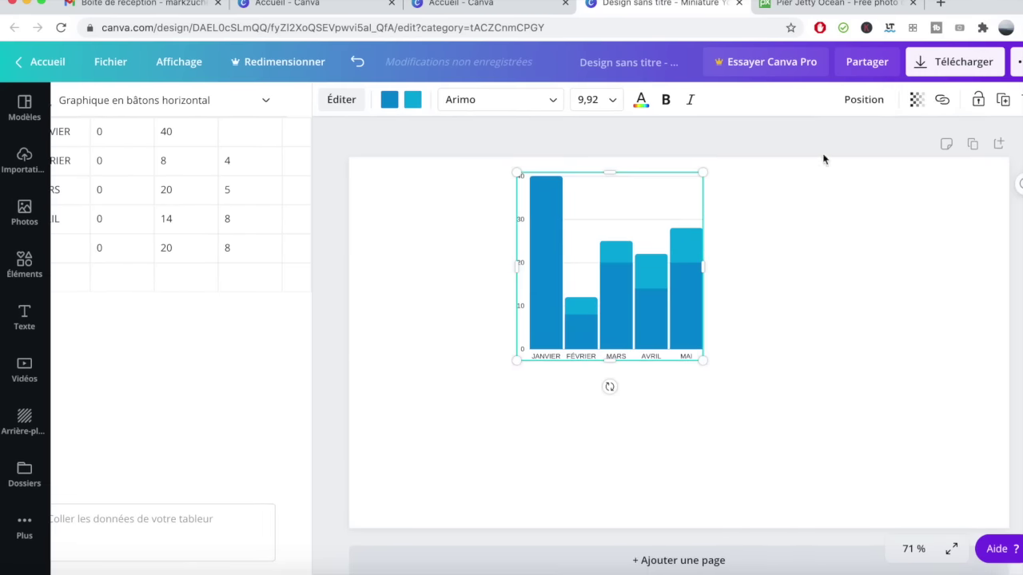
click(865, 99)
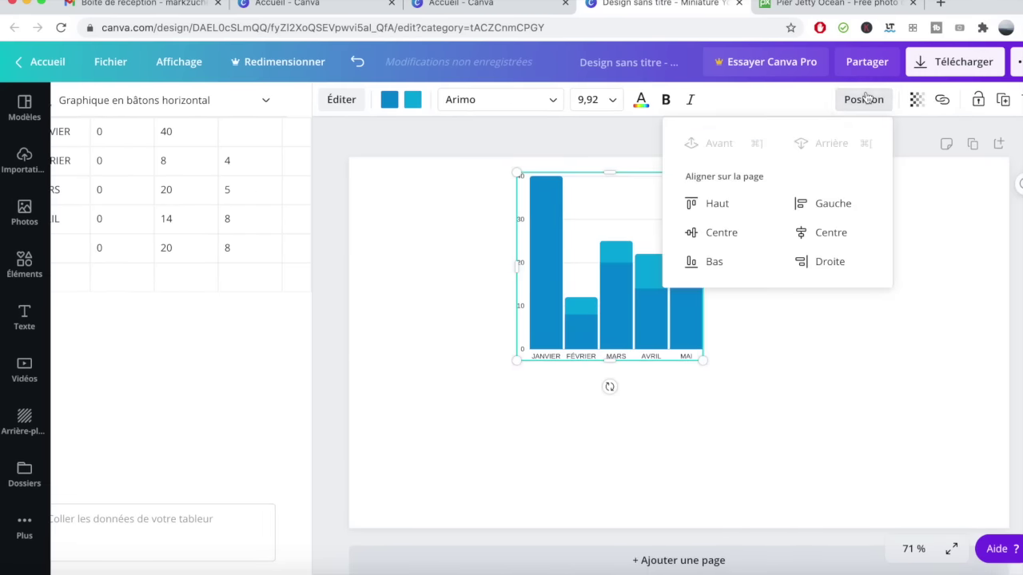
Step: Delete the bar chart from the page and search the elements for "sac à dos"
key(Delete)
scroll(226, 288, down, 5)
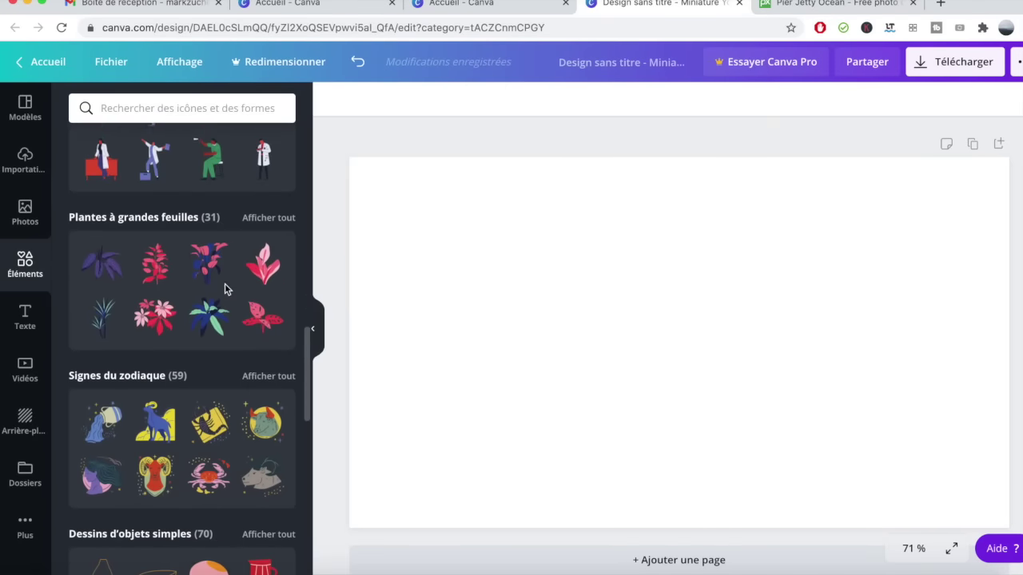
scroll(225, 290, down, 10)
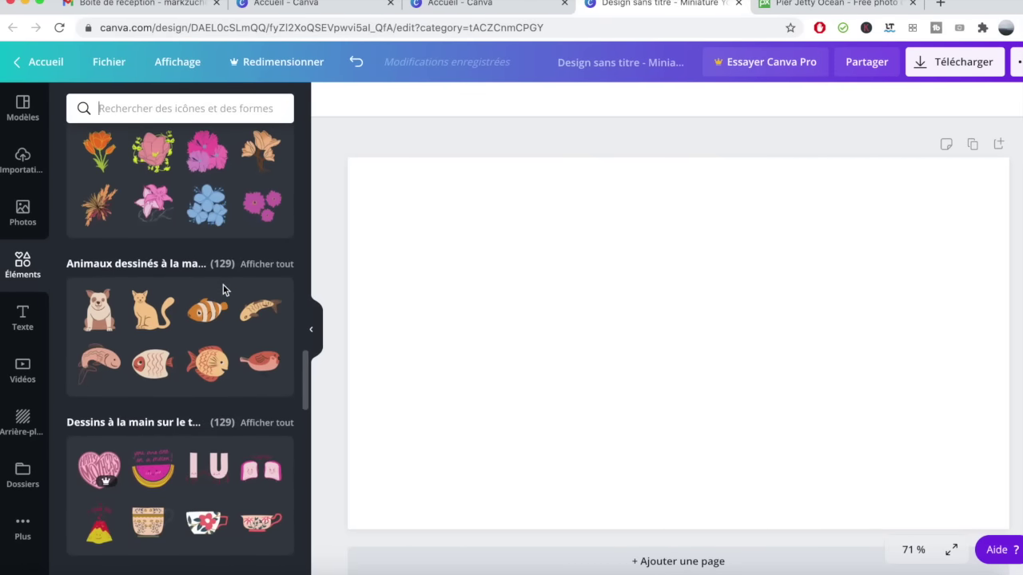
scroll(224, 291, down, 10)
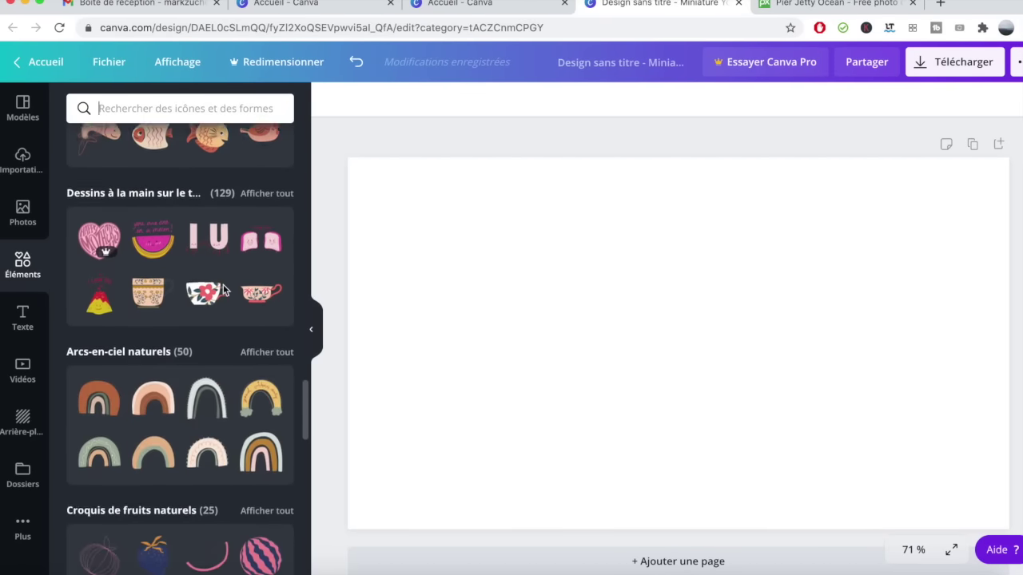
scroll(224, 291, down, 10)
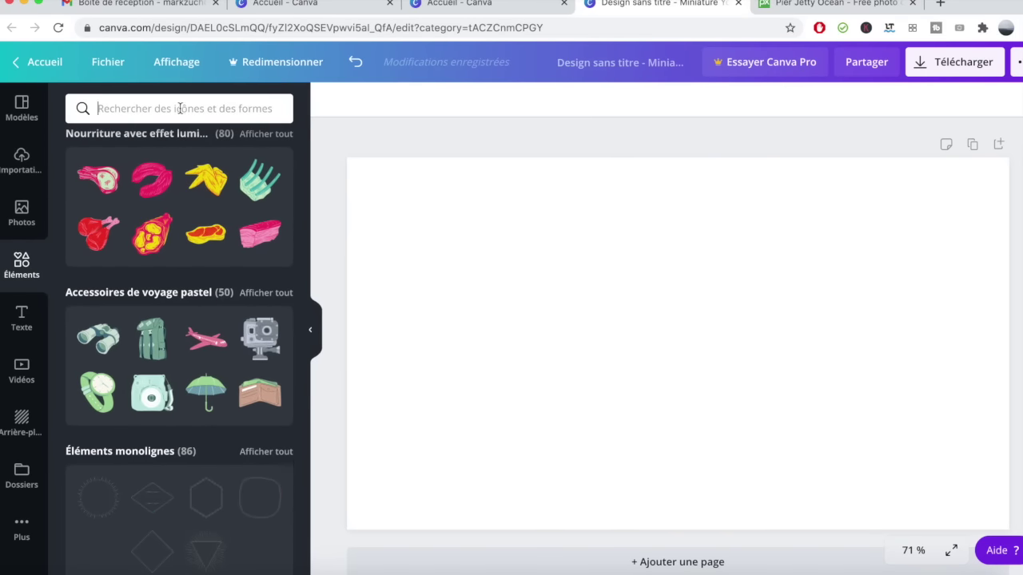
text(dos)
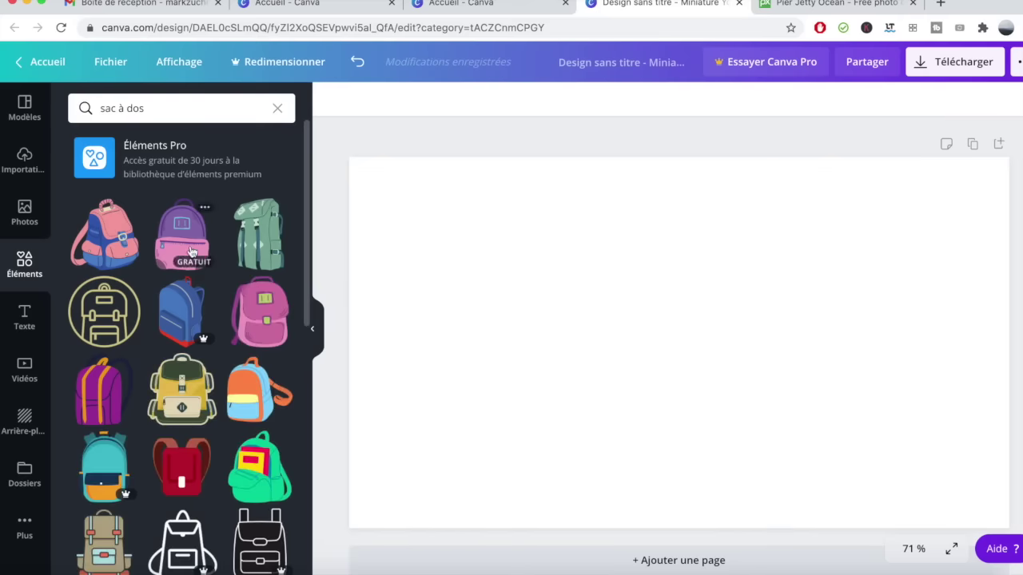
Step: Try pink, purple, red and black as solid colours for the page background
click(24, 421)
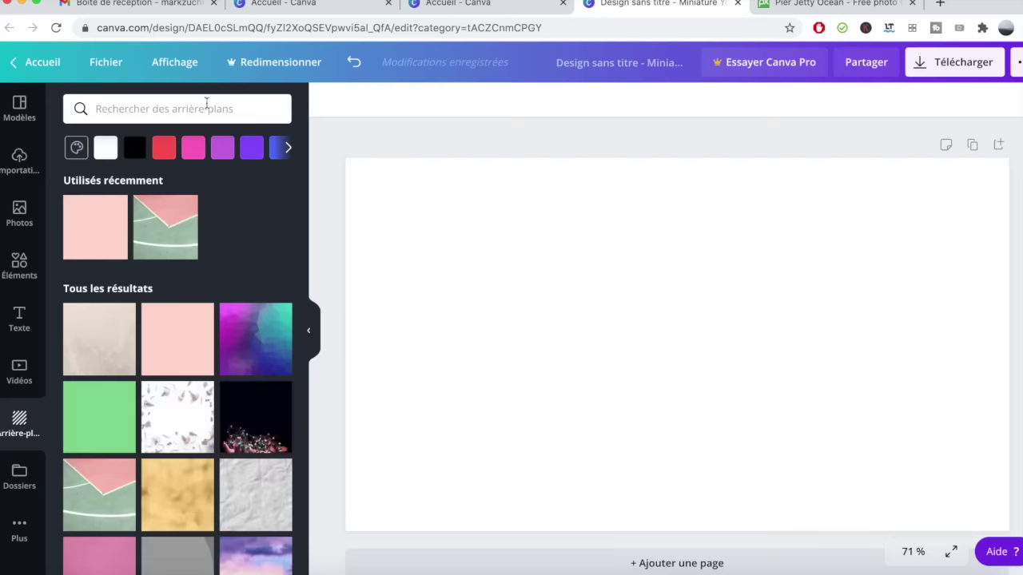
click(193, 147)
click(222, 147)
click(165, 147)
click(136, 147)
Step: Apply the dark string-lights photo as the page background and replace it with the crumpled white paper texture
scroll(194, 299, down, 1)
click(254, 354)
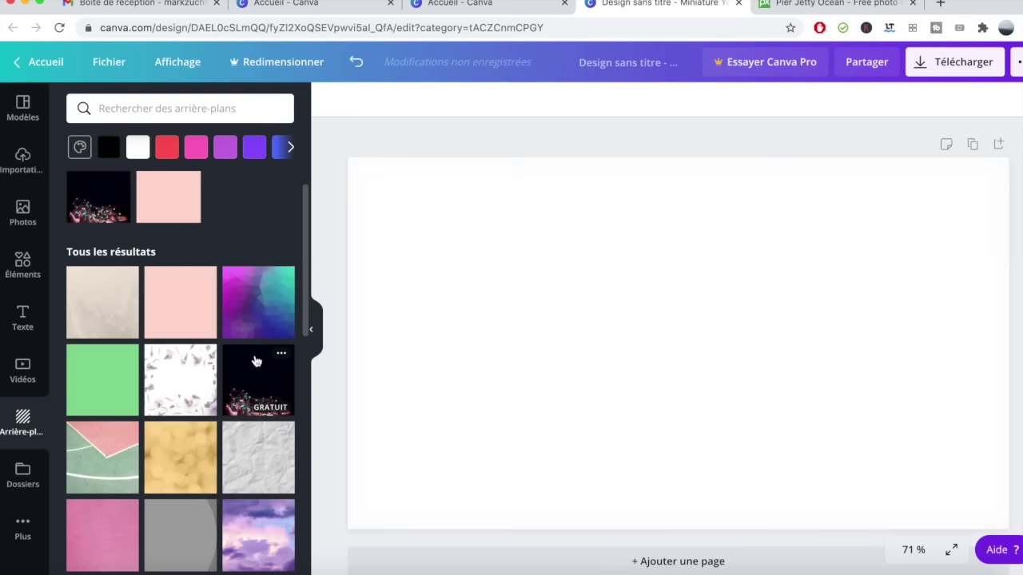
scroll(256, 359, down, 1)
scroll(255, 361, down, 1)
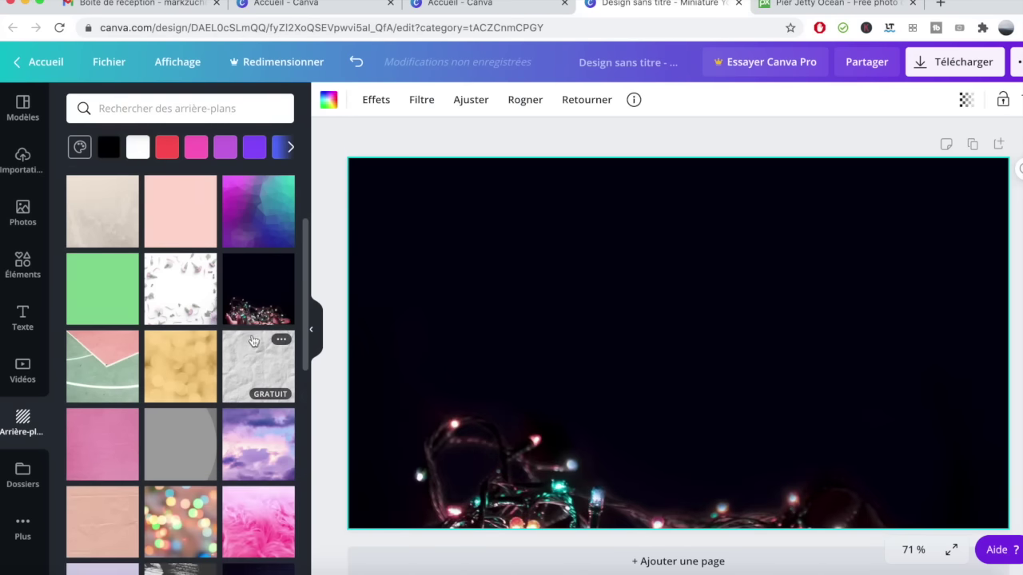
click(254, 342)
scroll(252, 341, down, 2)
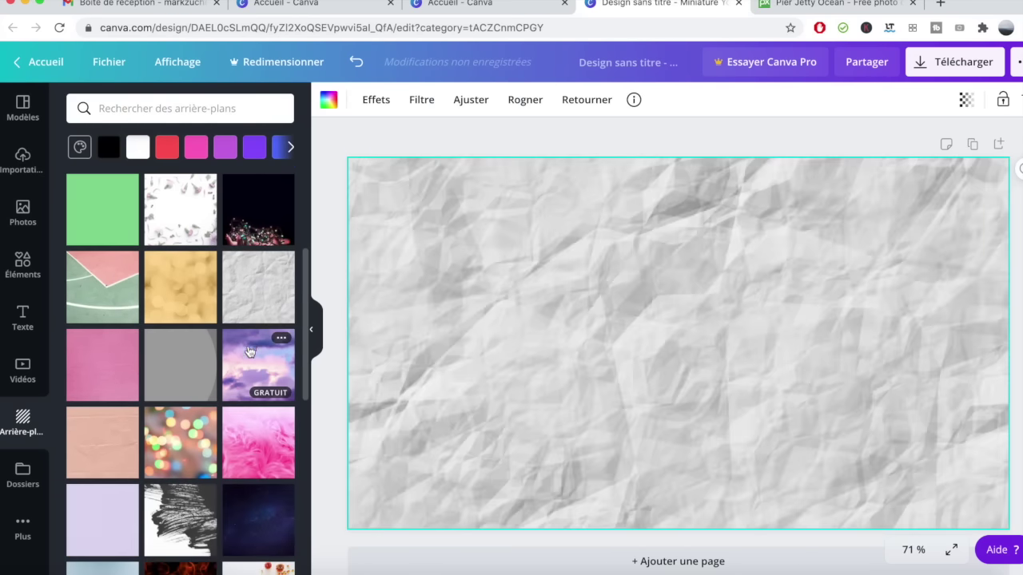
Step: View the Dossiers section and look through the additional Canva apps and integrations
click(22, 475)
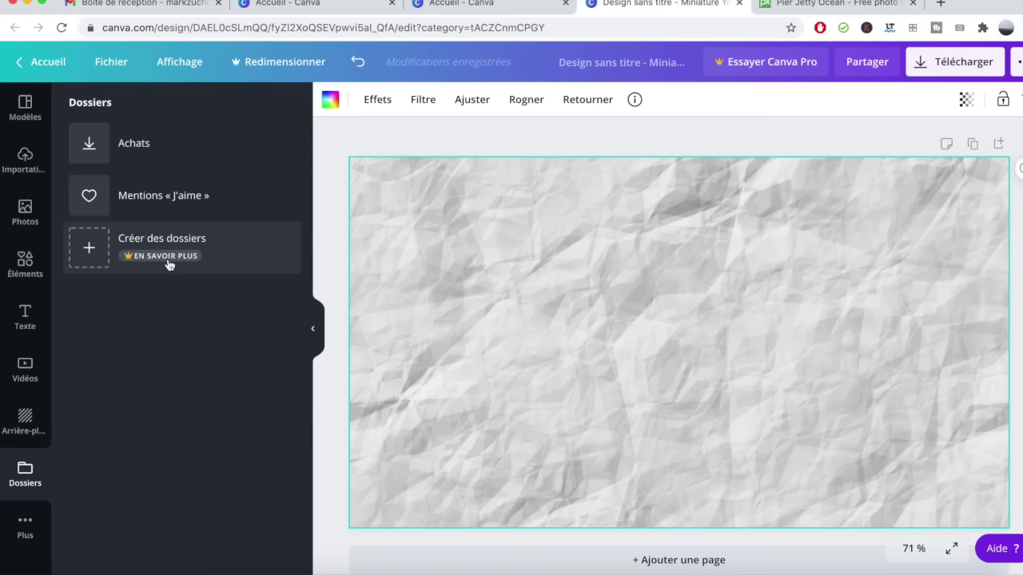
click(25, 525)
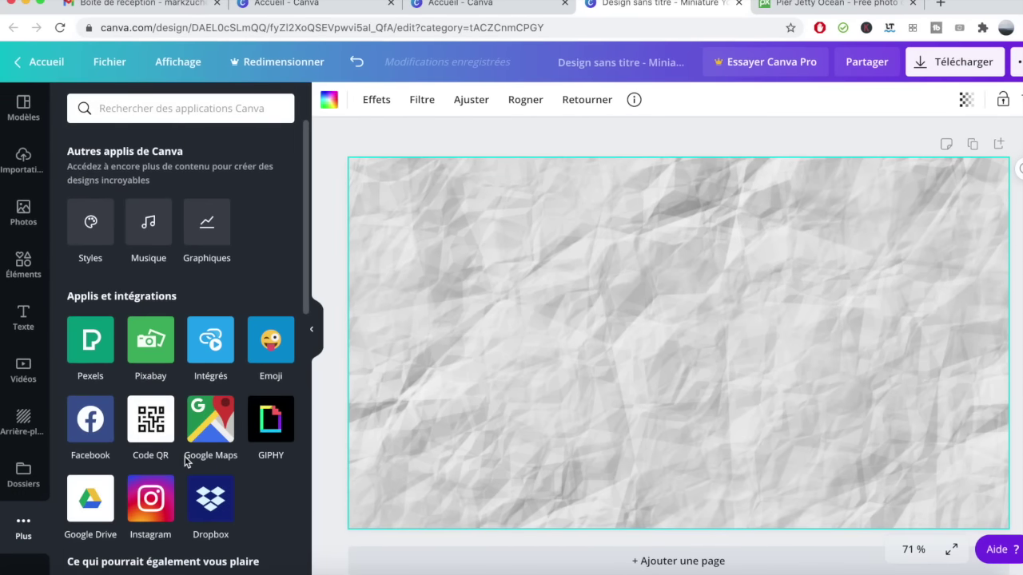
scroll(185, 462, down, 3)
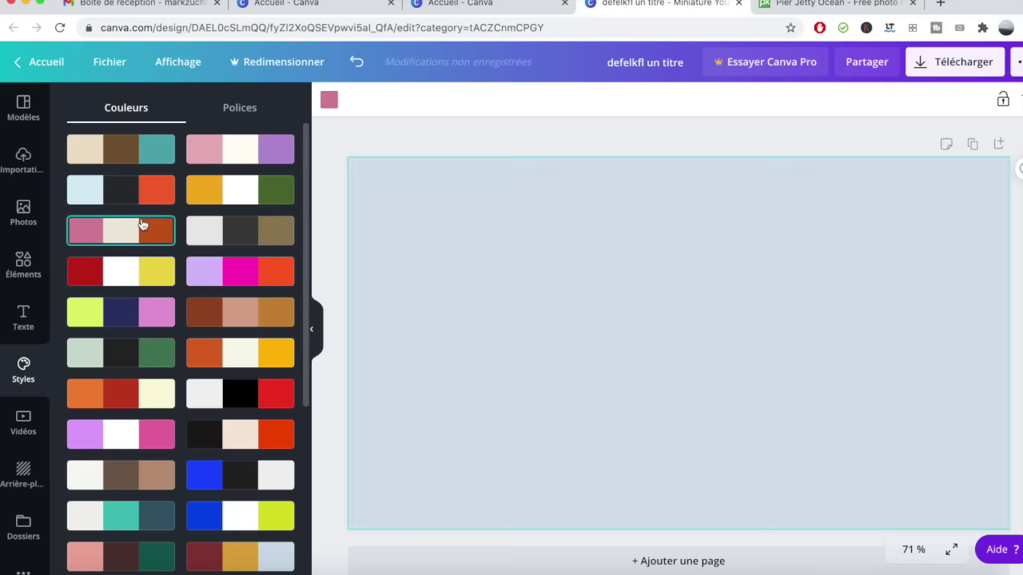
Step: Apply several colour palettes from Styles to the page, ending with a bright purple background
click(144, 230)
click(228, 270)
click(132, 308)
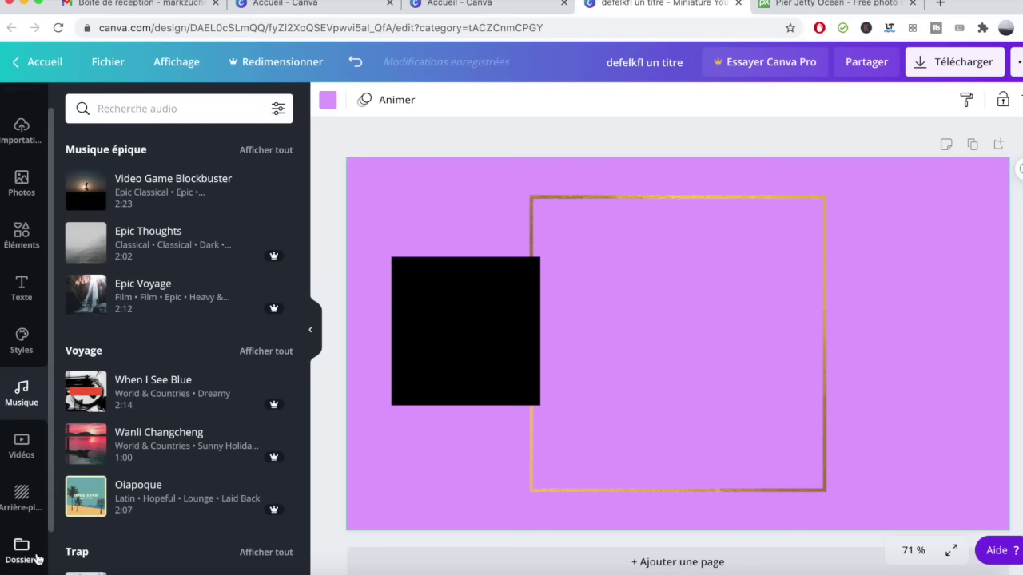
Step: Look through the Graphiques chart models and browse the free images offered by Pixabay
scroll(36, 559, down, 1)
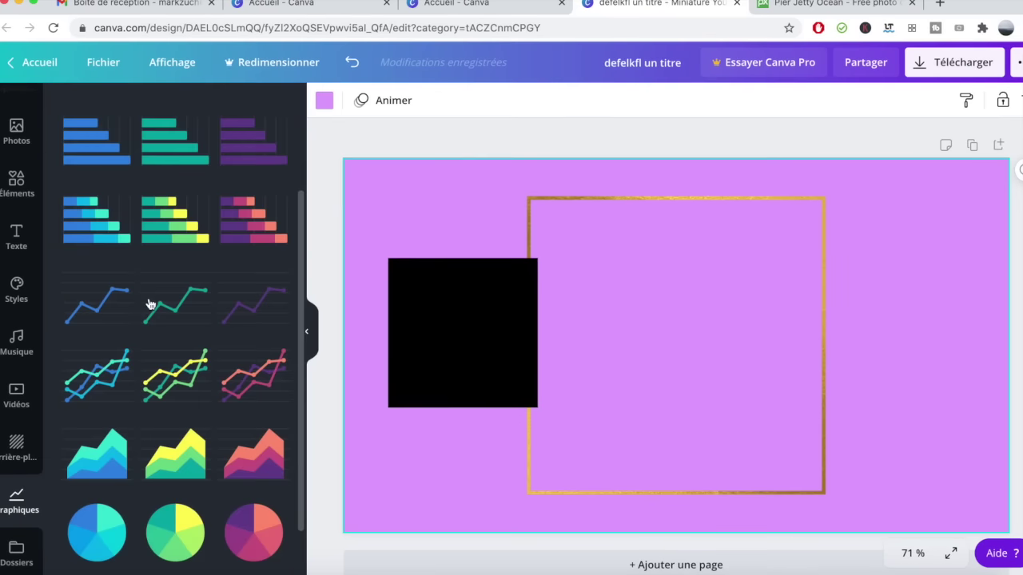
scroll(150, 303, down, 2)
click(18, 560)
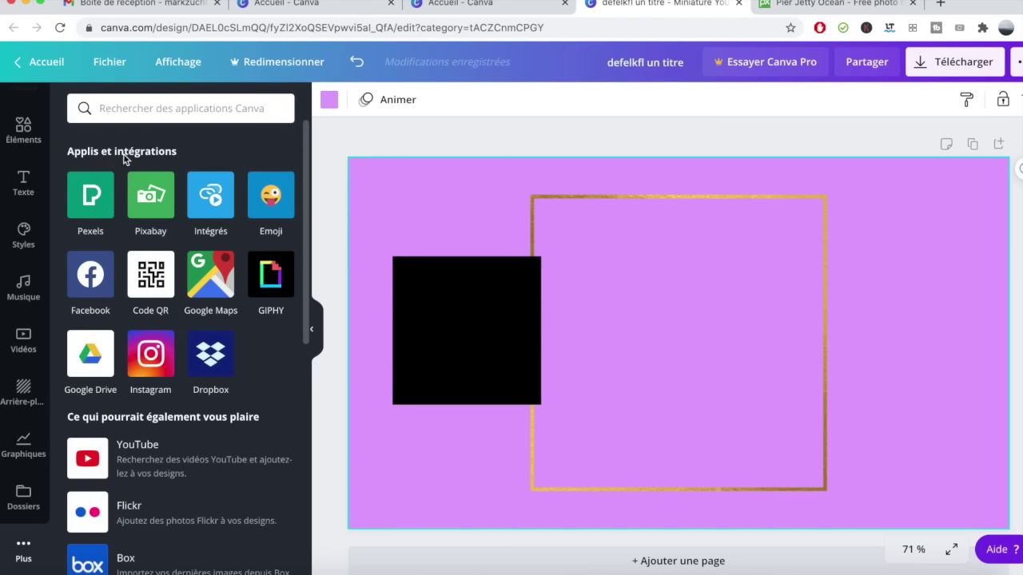
click(146, 206)
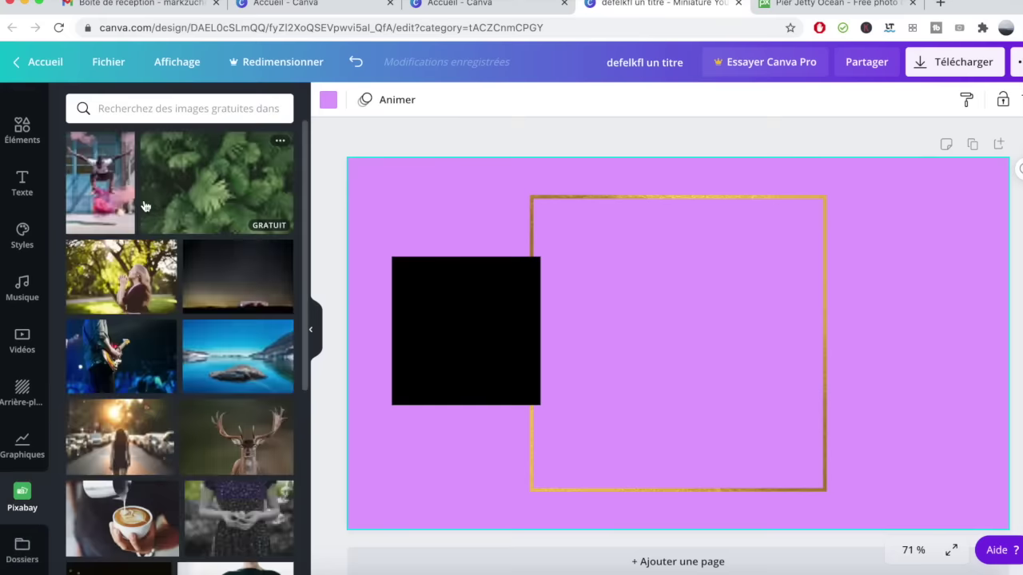
scroll(196, 442, down, 3)
scroll(196, 442, down, 10)
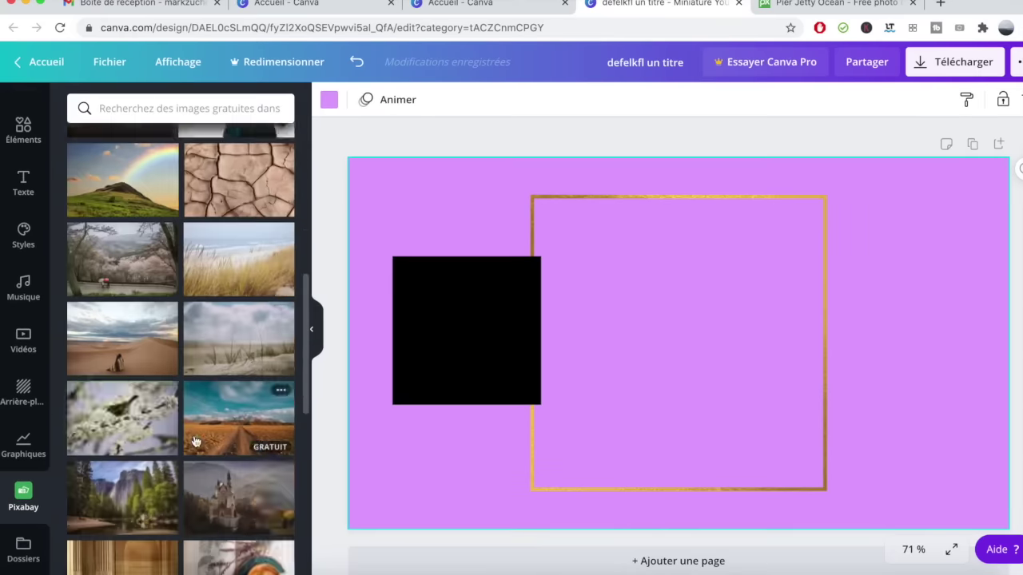
scroll(196, 442, up, 12)
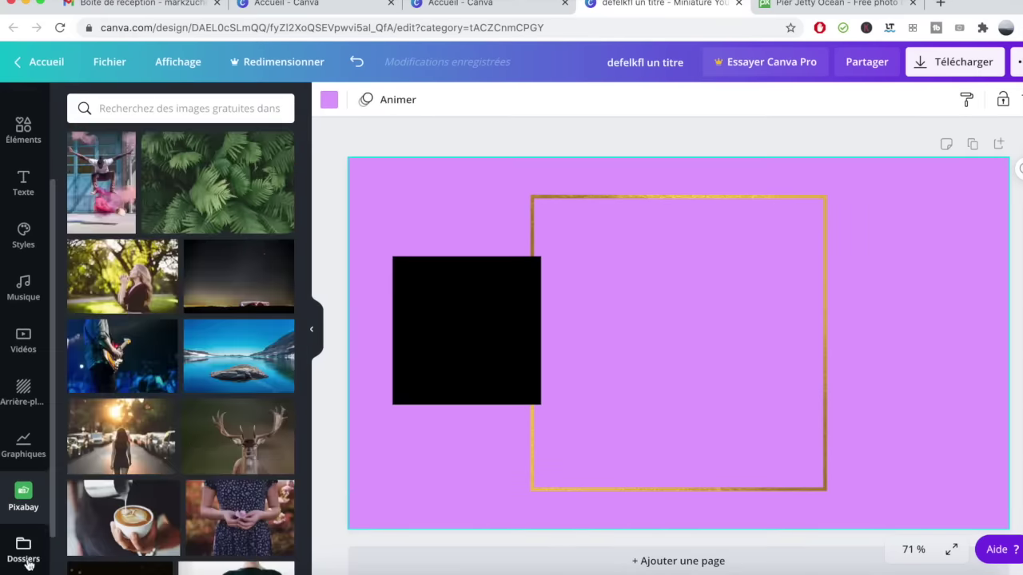
Step: Add the grinning-face emoji, reduce its size and place it to the right of the gold frame
click(23, 499)
click(86, 179)
drag(753, 268, 678, 344)
drag(641, 380, 902, 293)
Step: Examine the full list of apps and integrations that can be added to the editor
scroll(23, 480, down, 1)
click(23, 550)
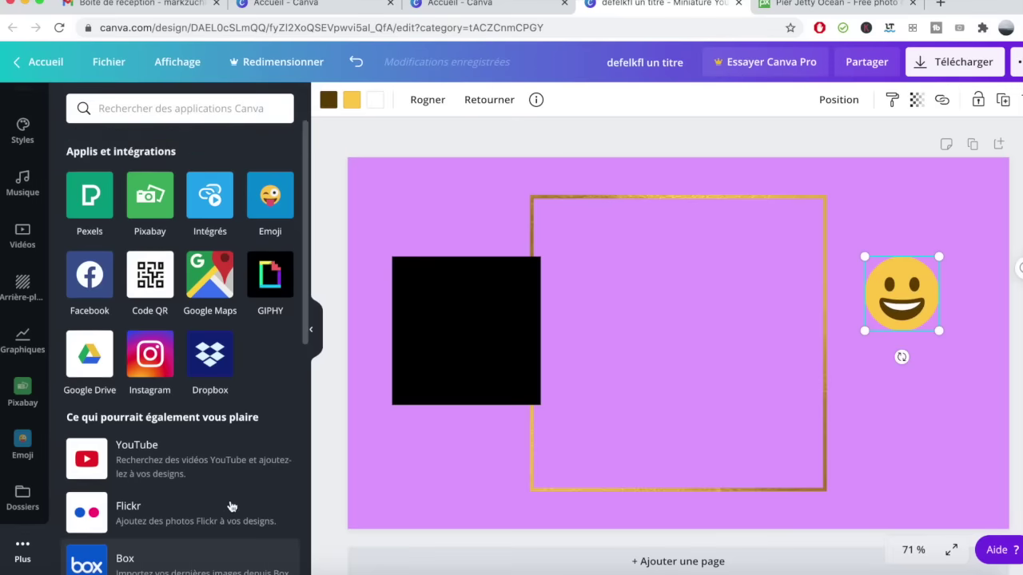
scroll(229, 503, down, 10)
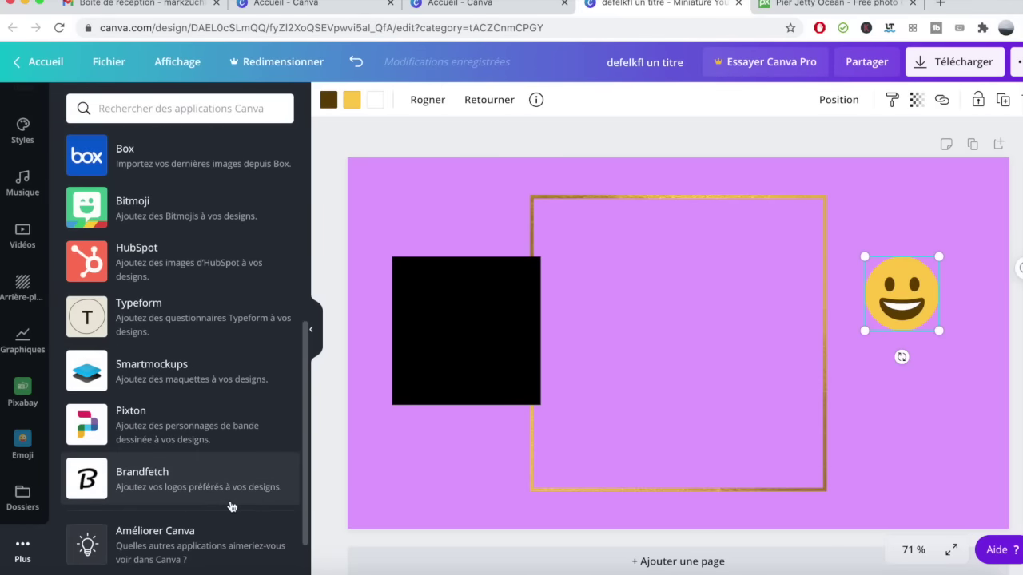
scroll(231, 507, up, 5)
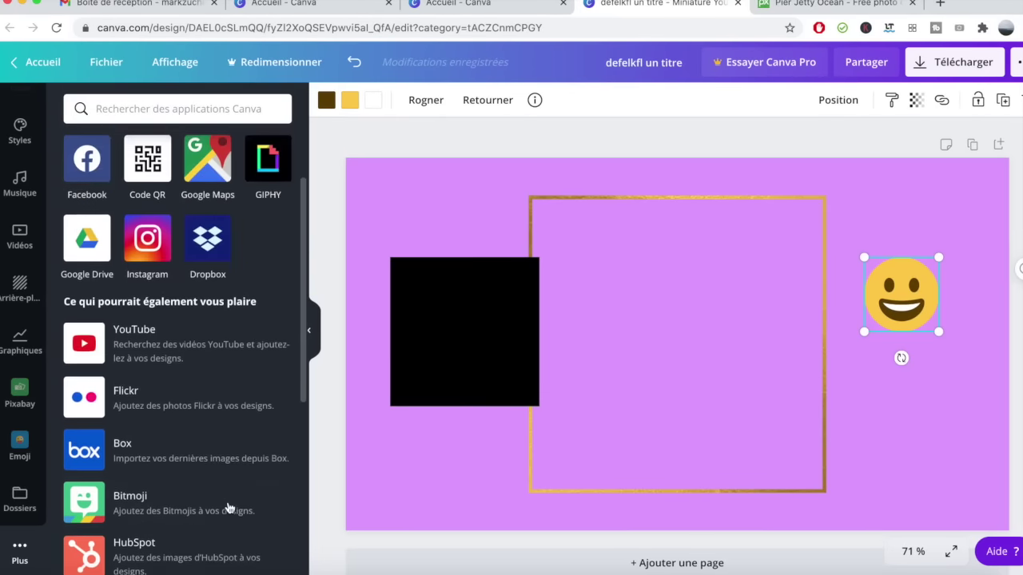
scroll(228, 506, up, 3)
Step: Remove the Emoji and Pixabay apps from the editor's sections and display the Musique library
click(14, 445)
click(8, 429)
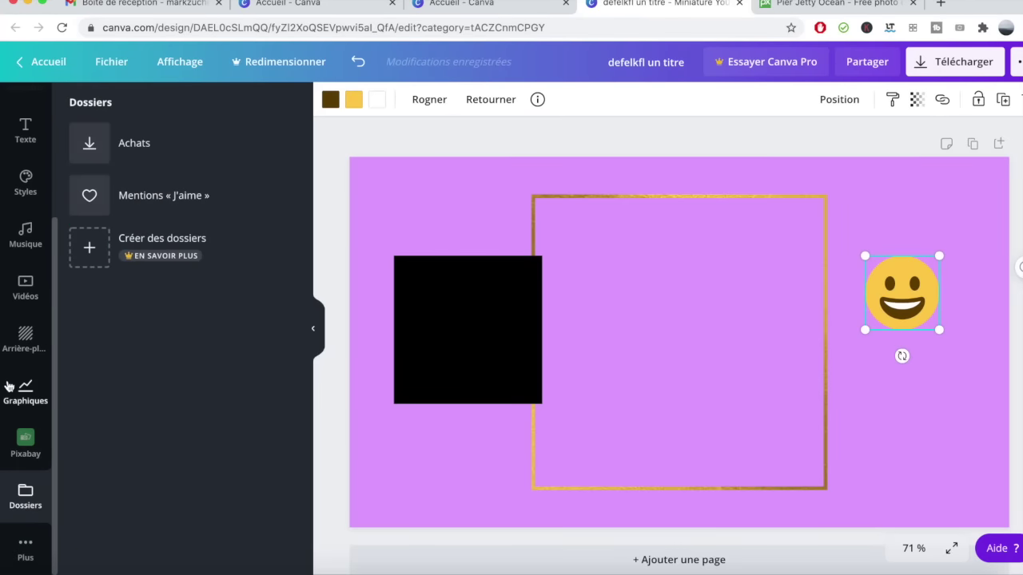
click(11, 425)
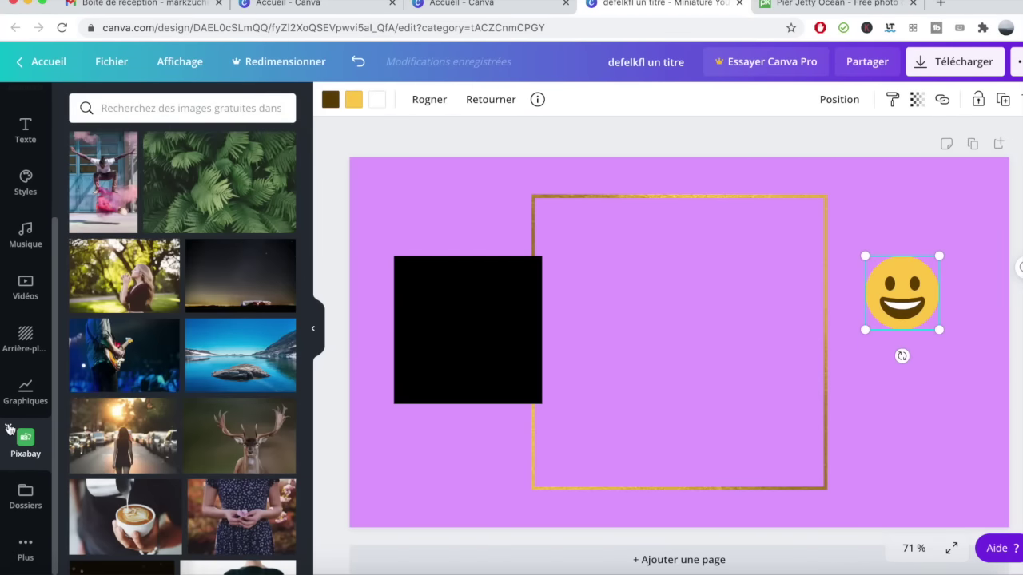
click(8, 429)
click(18, 435)
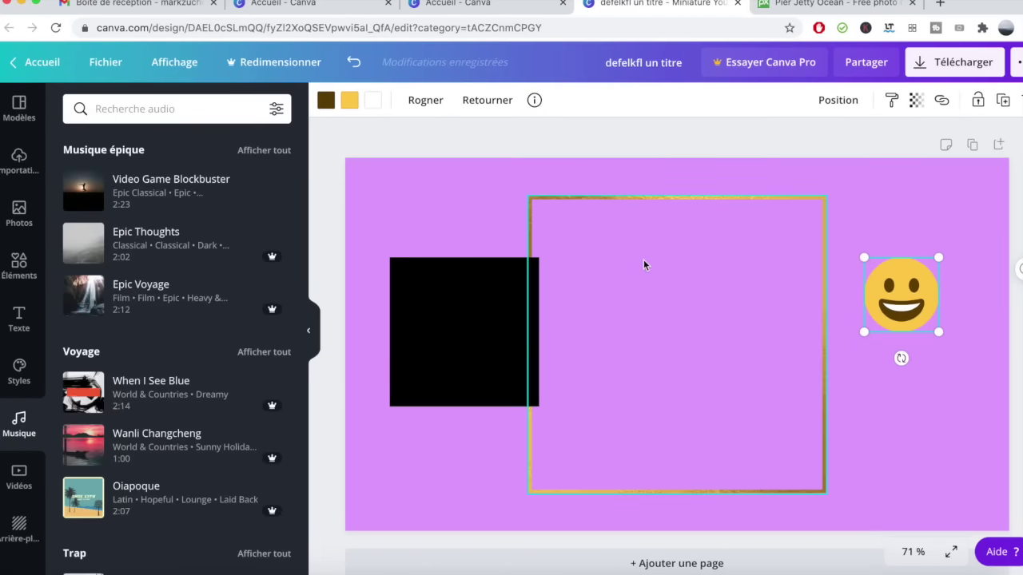
Step: Clear everything from the page and search the elements for "canva", browsing through the results
click(649, 274)
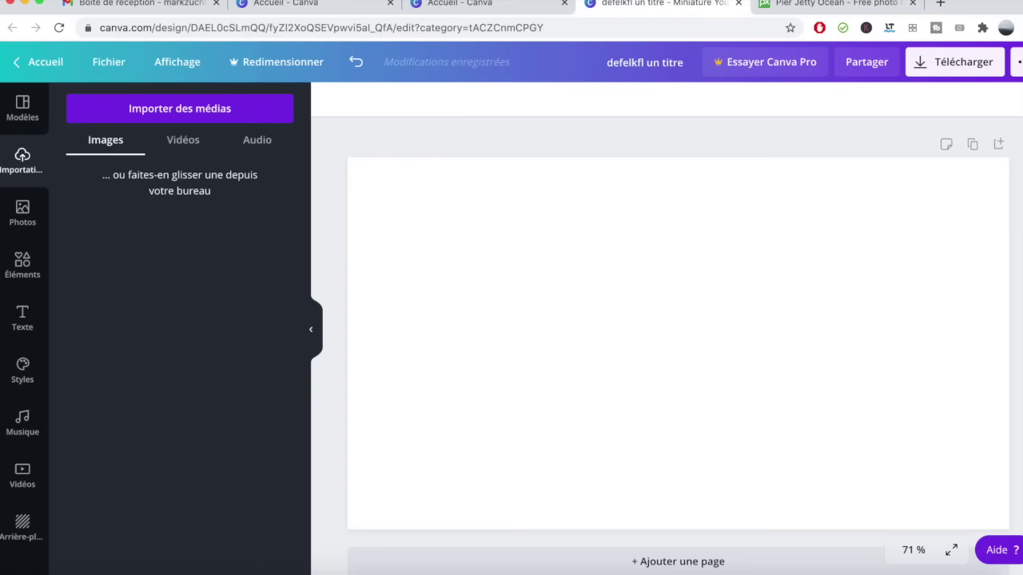
click(22, 264)
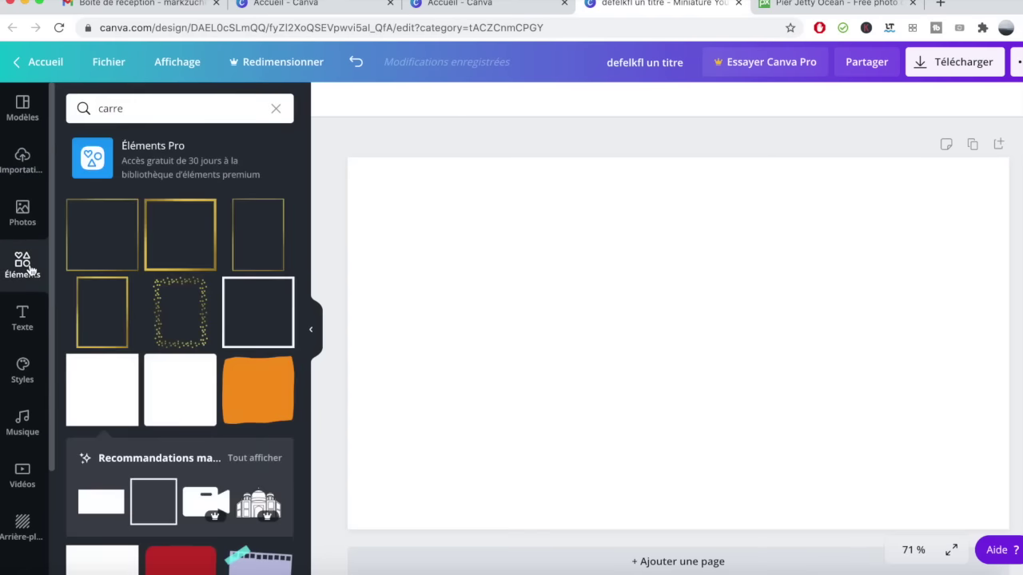
click(149, 115)
text(canva)
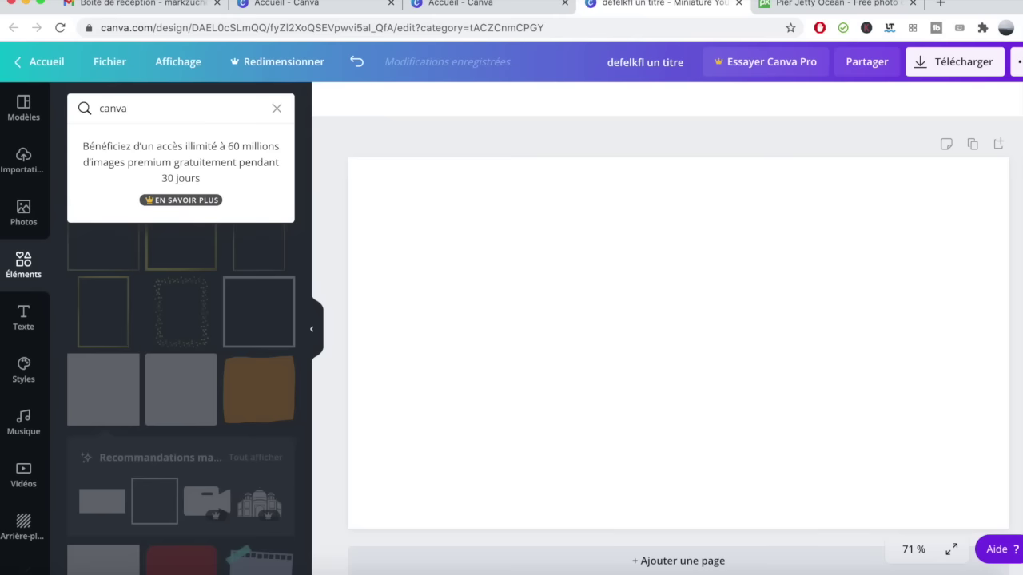
key(Return)
scroll(244, 463, down, 3)
scroll(244, 464, down, 5)
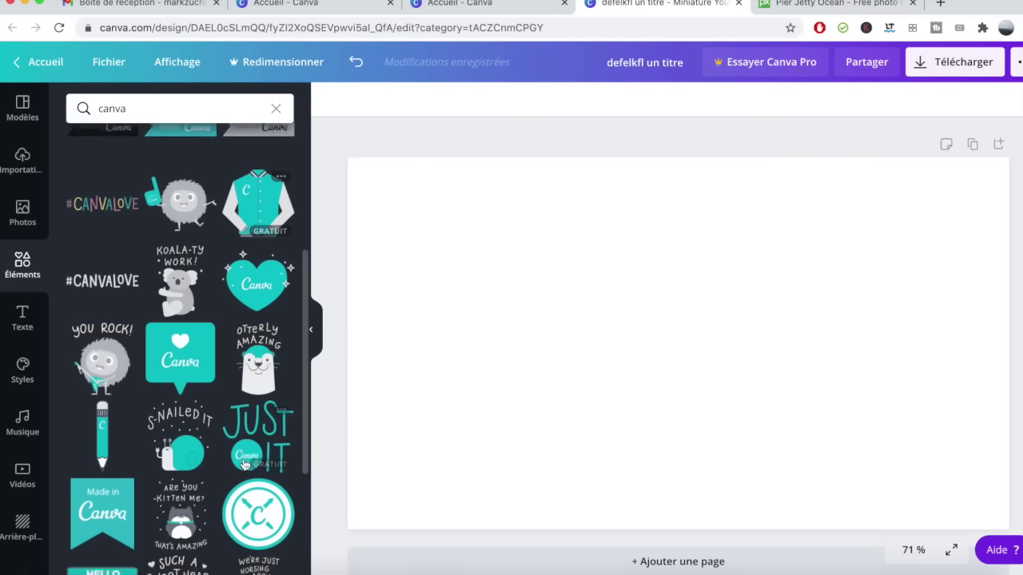
Step: Add the round turquoise Canva logo from the results and place it on the left half of the page
scroll(244, 465, up, 5)
scroll(244, 465, up, 5)
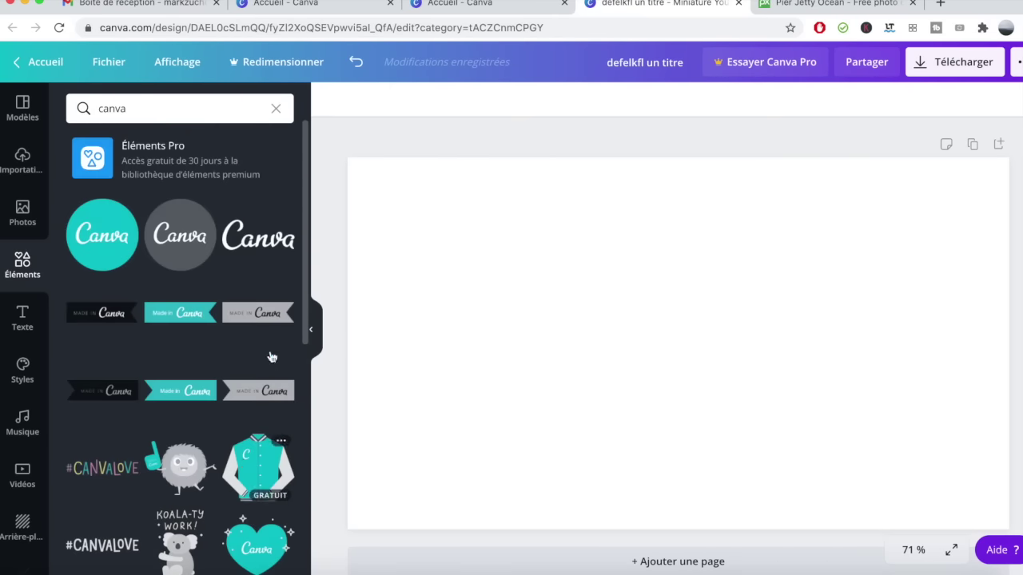
click(101, 235)
drag(677, 337, 482, 302)
click(608, 295)
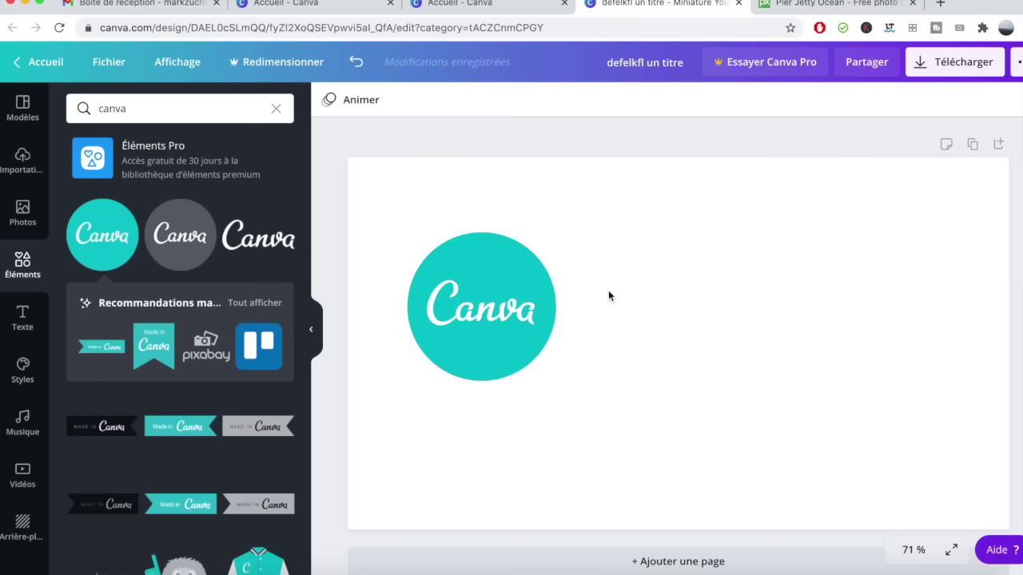
Step: Set the page background to the turquoise document colour used by the logo
click(679, 232)
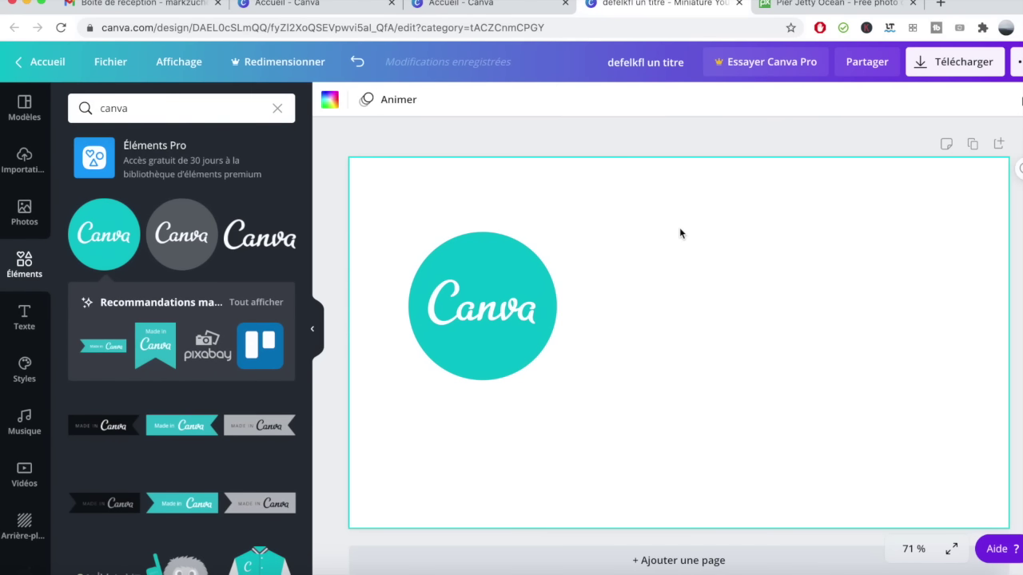
click(331, 100)
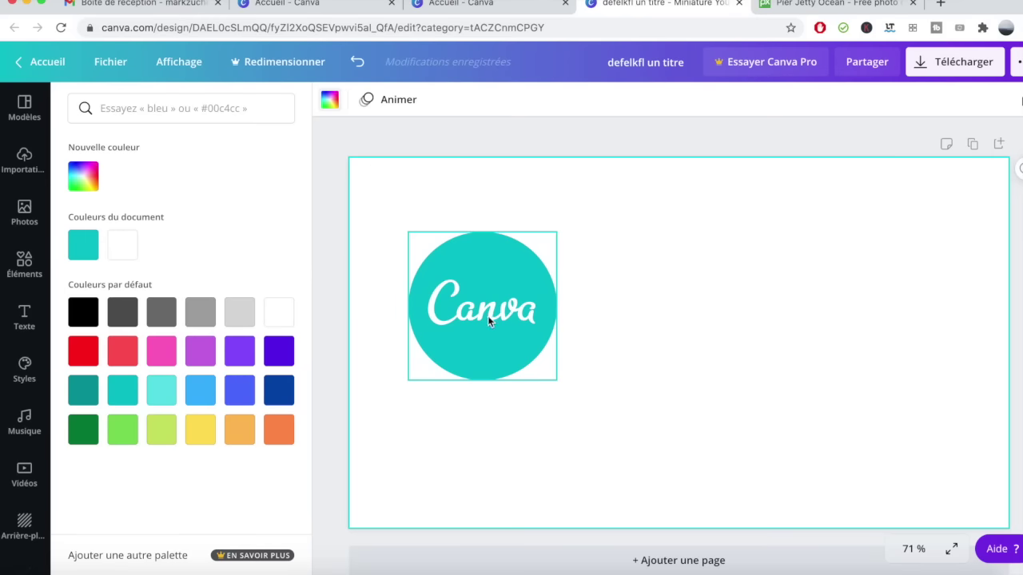
click(84, 244)
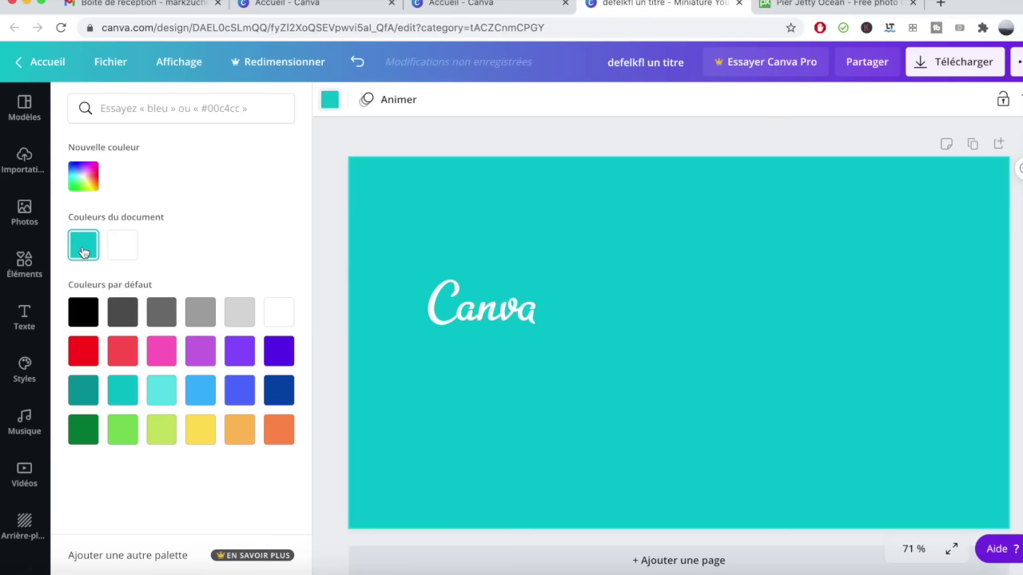
Step: Replace the round logo with the white Canva wordmark and place it in the page's upper-left area
click(491, 305)
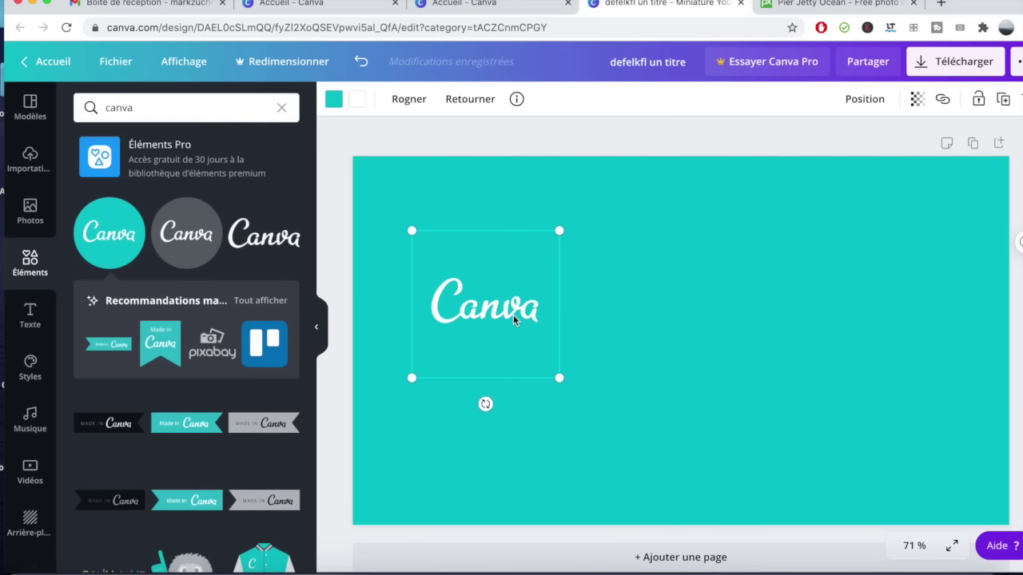
key(Delete)
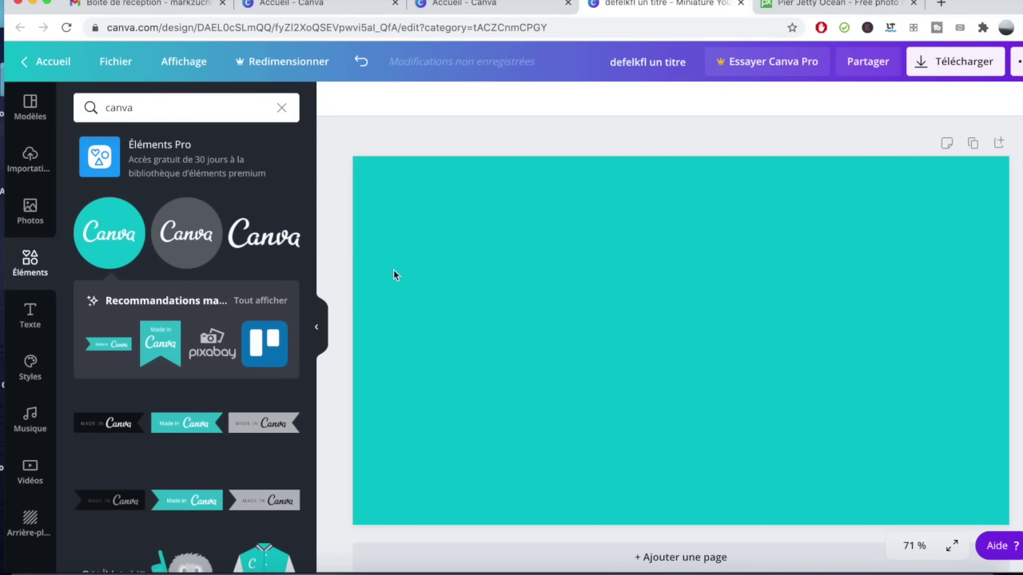
click(264, 234)
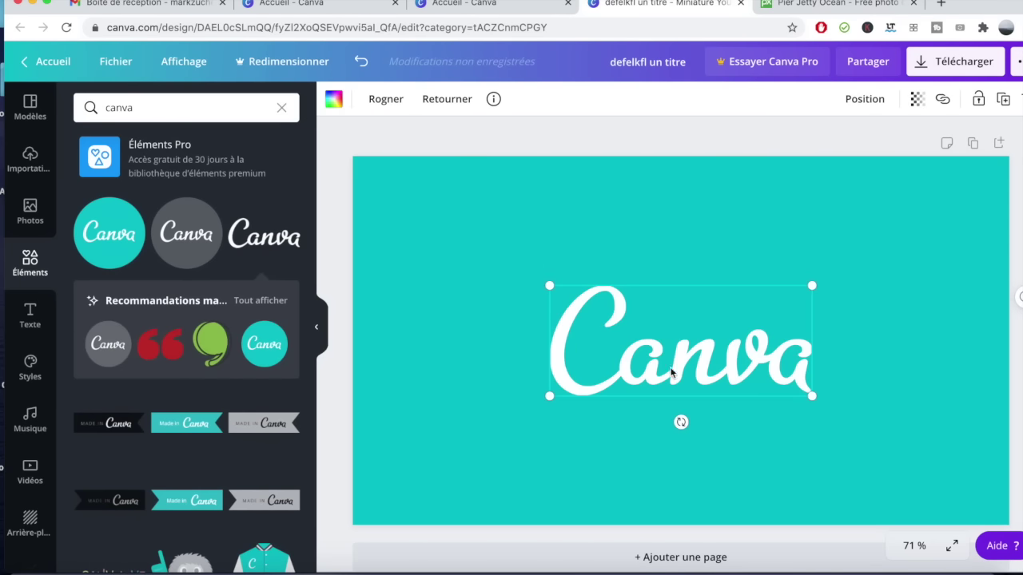
drag(673, 359, 493, 258)
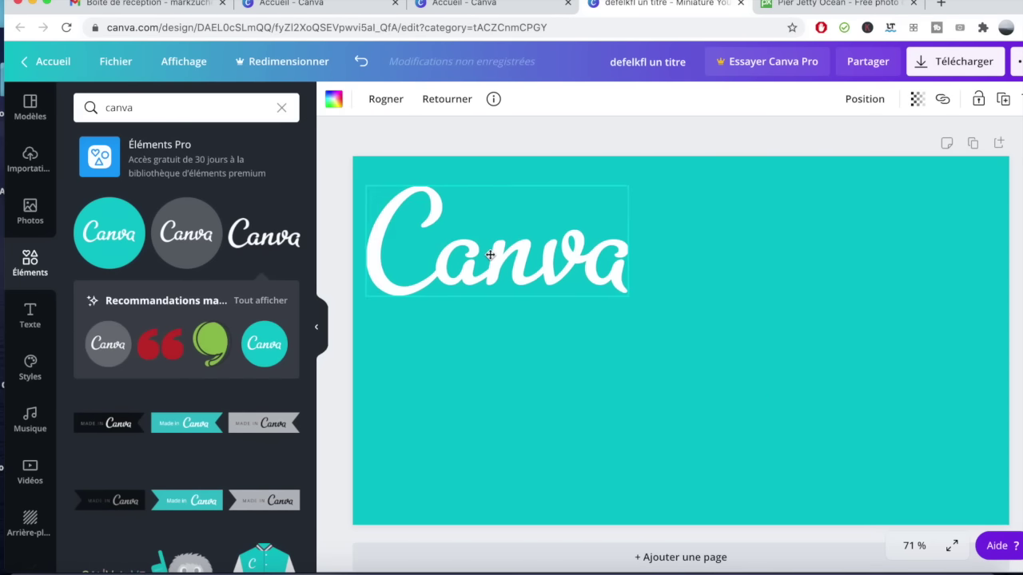
click(596, 300)
click(596, 267)
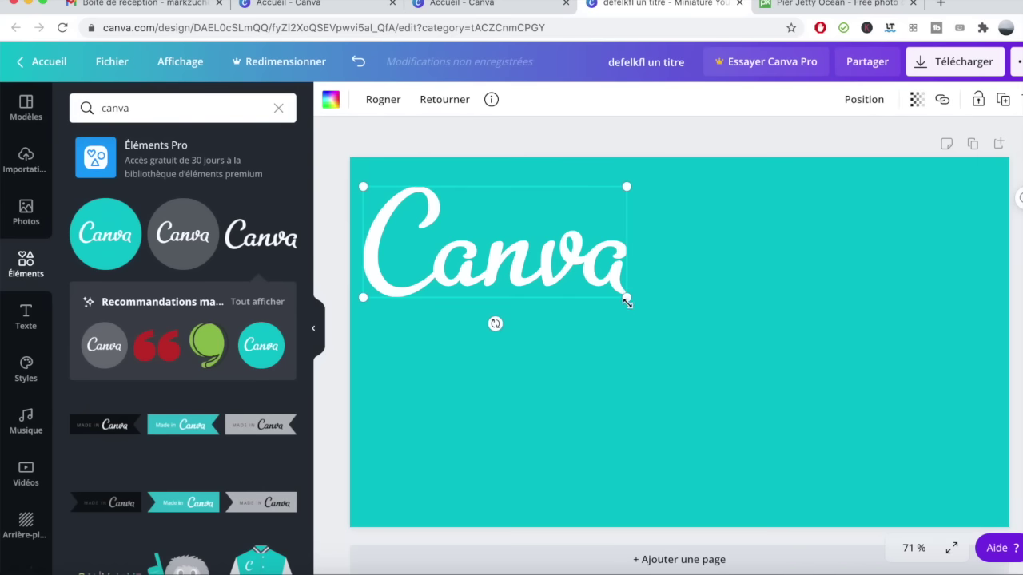
Step: Enlarge the white Canva wordmark to about three quarters of the page width, keeping it in the upper part
drag(627, 298, 843, 403)
drag(731, 293, 736, 291)
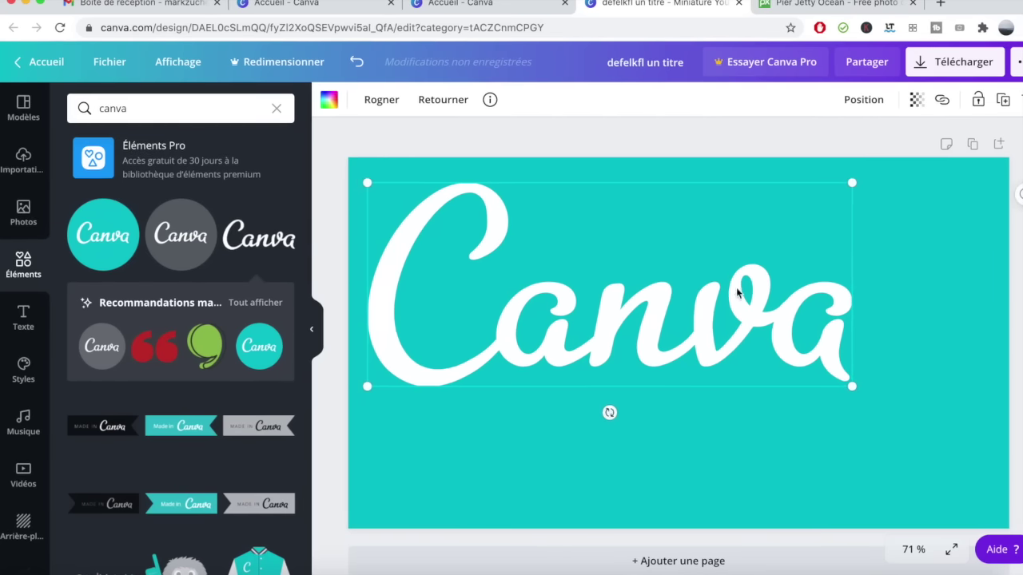
click(623, 361)
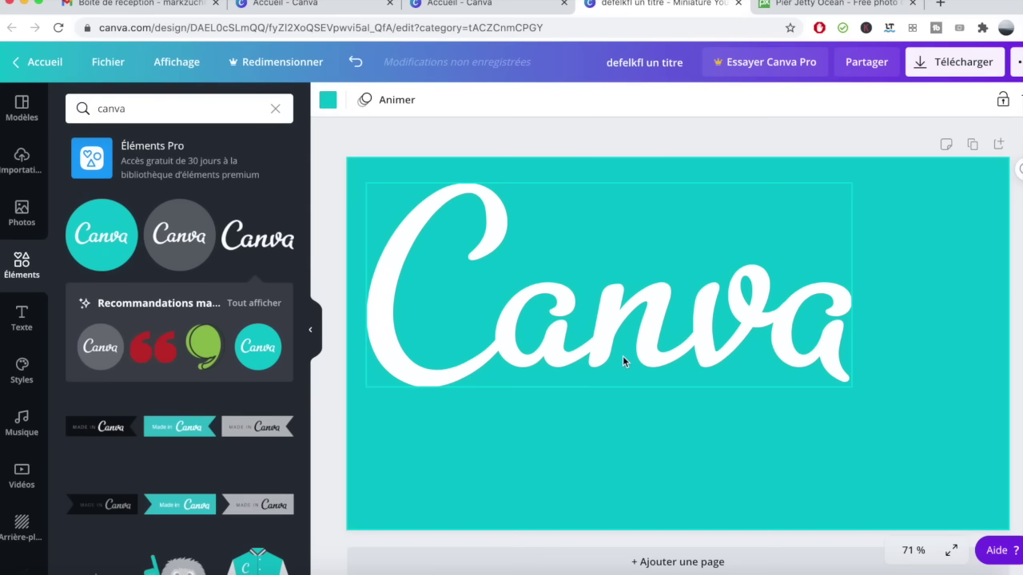
Step: Add a title reading "De A à Z" below the Canva wordmark
click(24, 326)
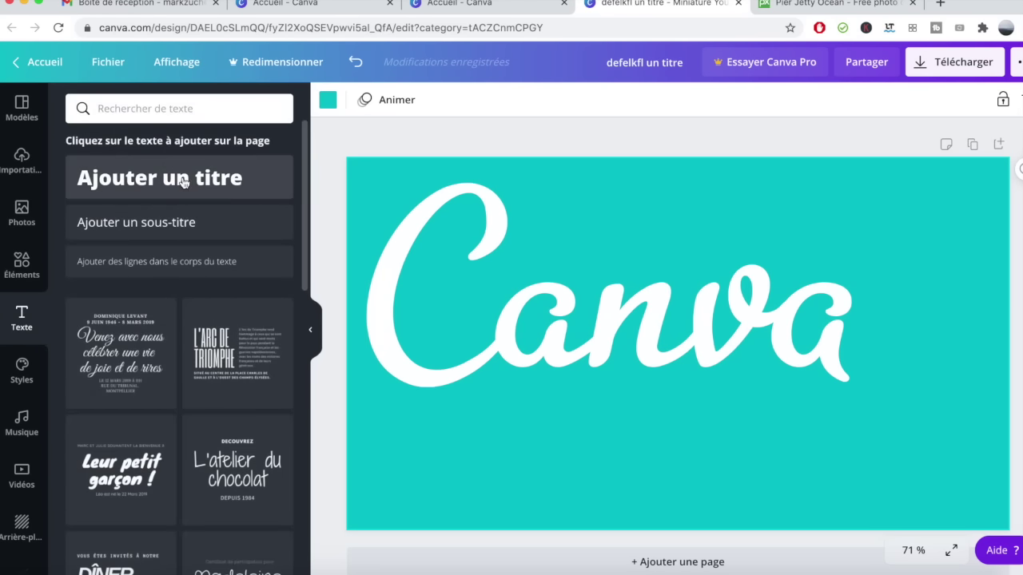
click(183, 182)
drag(689, 385, 604, 503)
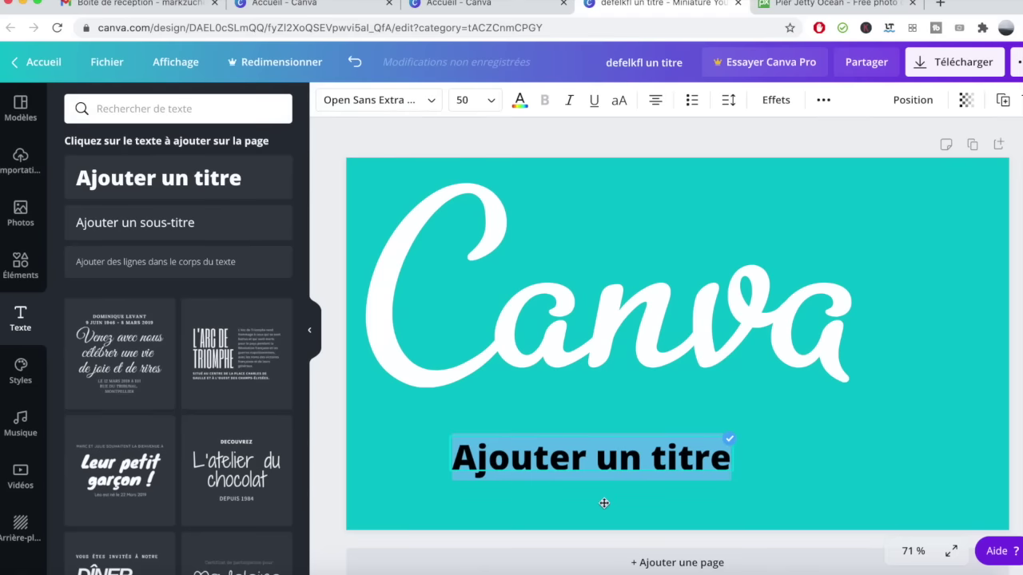
double_click(611, 458)
key(ctrl+a)
text(De A)
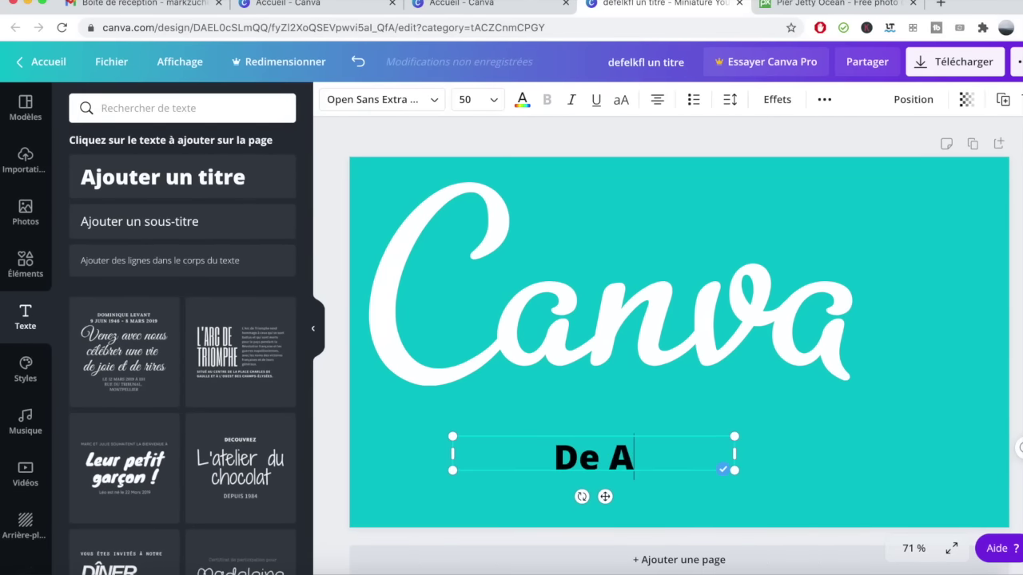
text( à Z)
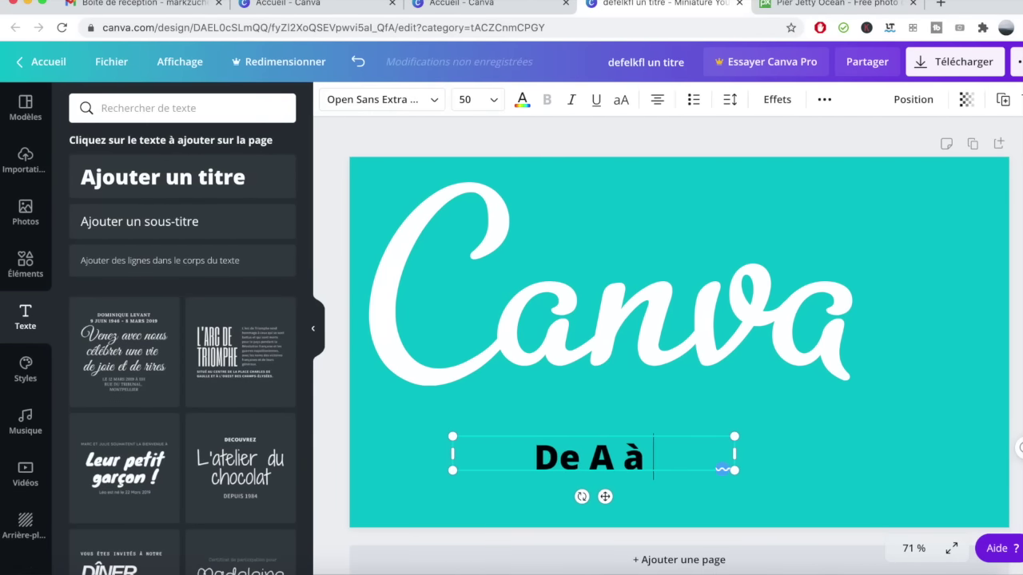
click(820, 435)
Step: Enlarge the "De A à Z" title to size 89,8 in a narrower text box and try other fonts on it
click(662, 459)
drag(735, 470, 956, 510)
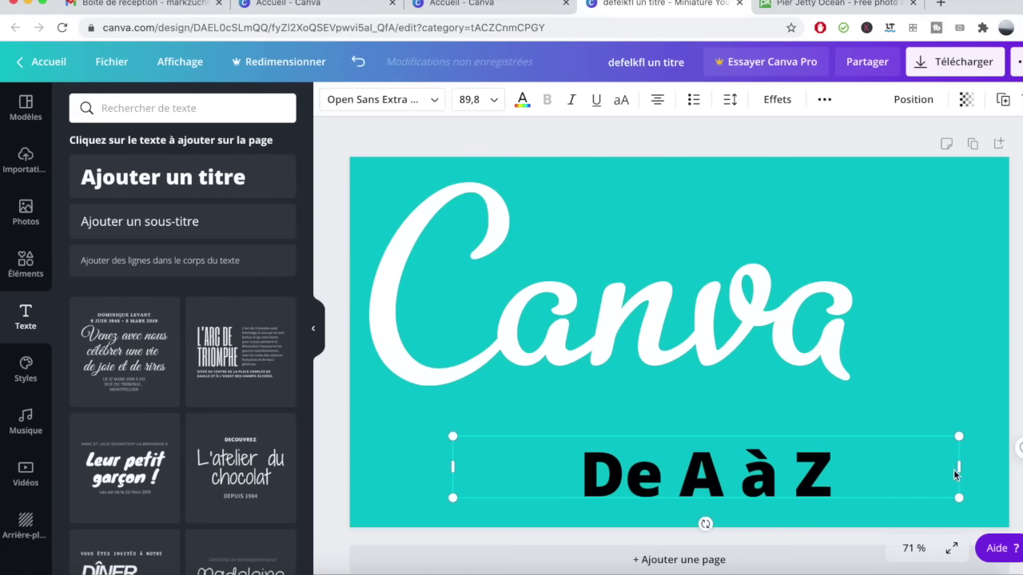
drag(956, 473, 765, 473)
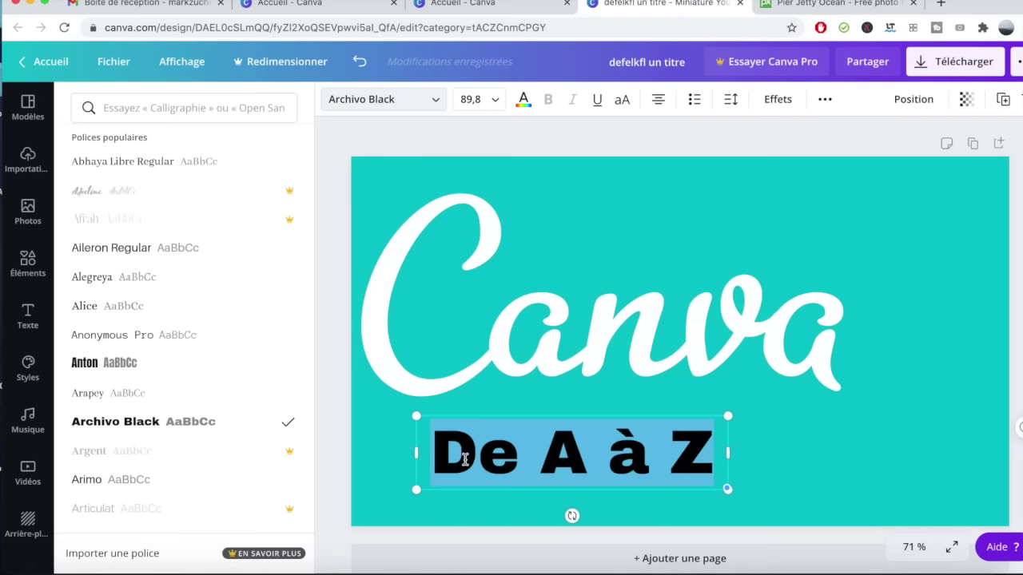
click(181, 359)
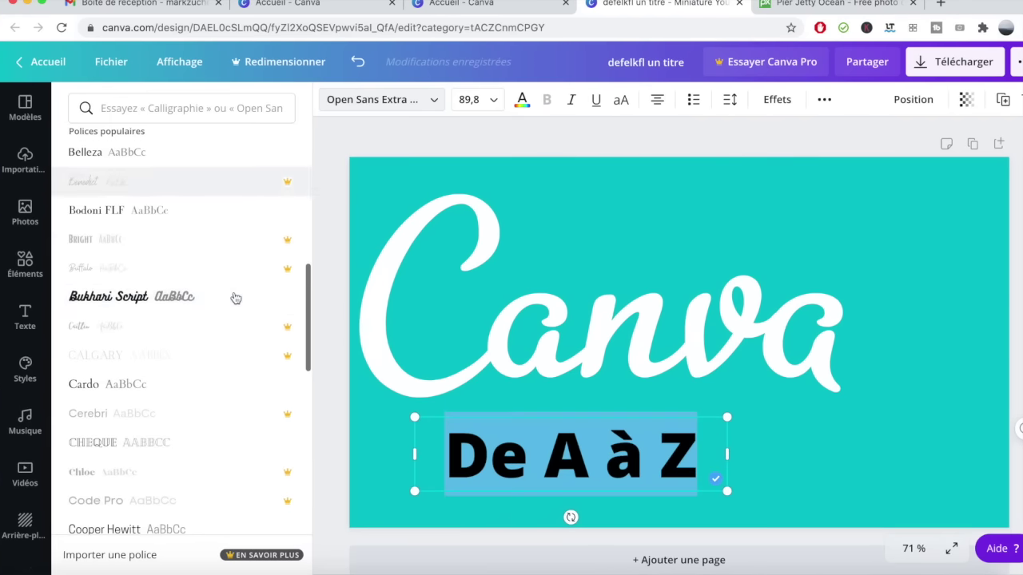
scroll(236, 298, down, 5)
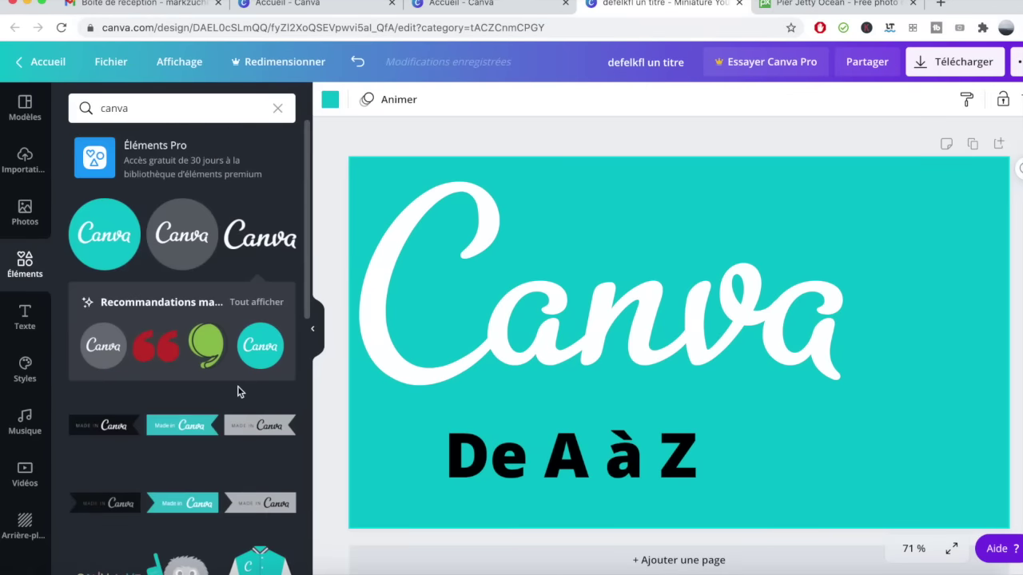
Step: Add the turquoise Canva pencil from the "canva" element results and tilt it diagonally over the wordmark's end
scroll(237, 392, down, 10)
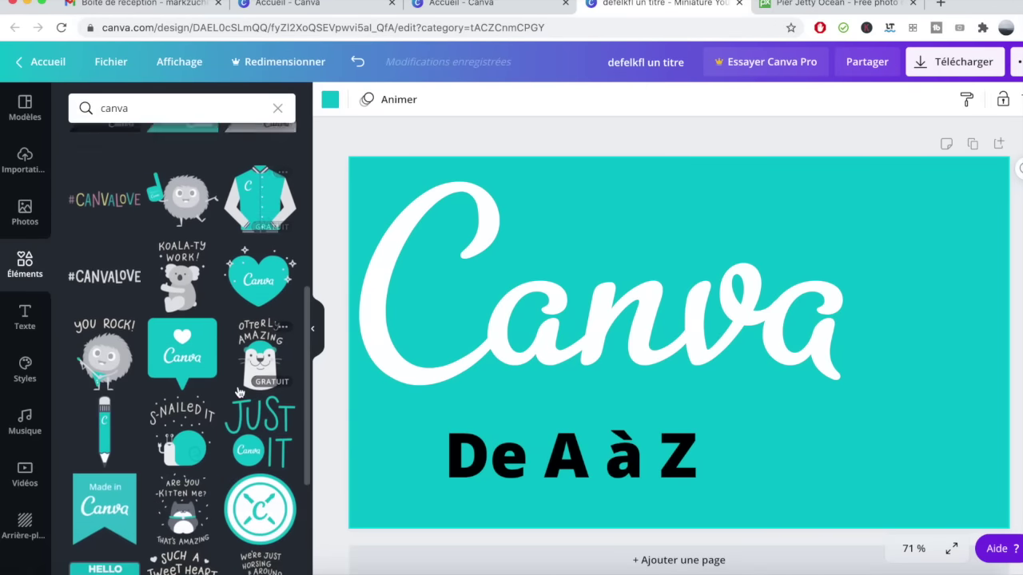
click(104, 390)
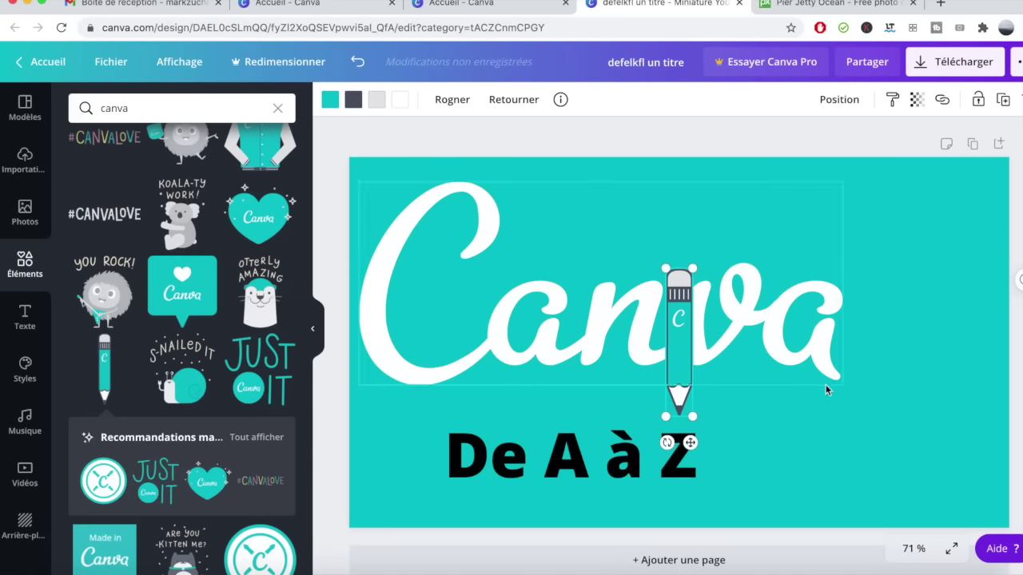
drag(669, 442, 603, 425)
drag(677, 340, 761, 351)
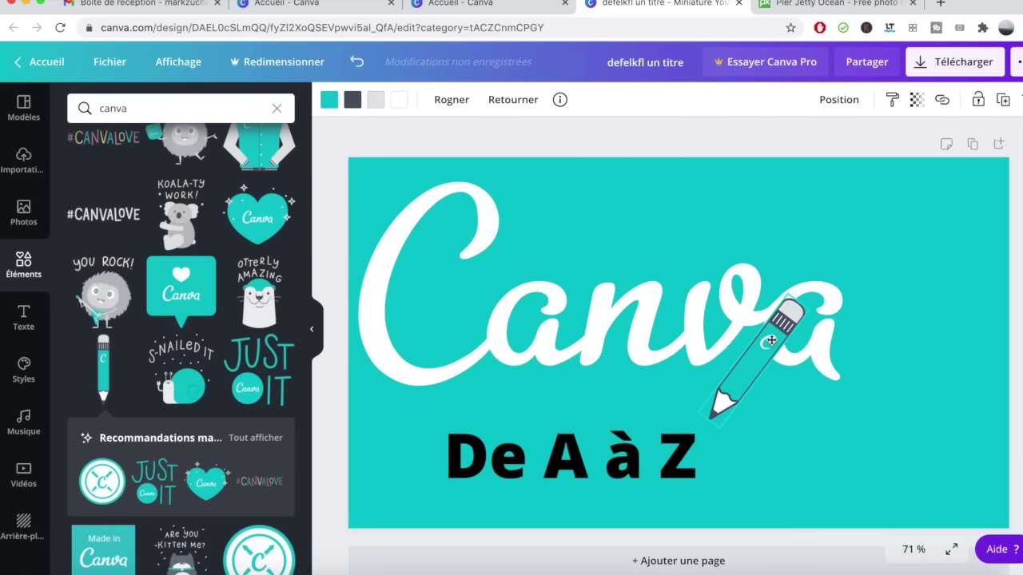
Step: Shrink the pencil and place its tip against the Z of the title, enlarged to size 126
mouse_move(788, 288)
mouse_down()
mouse_move(787, 334)
mouse_move(773, 349)
mouse_up()
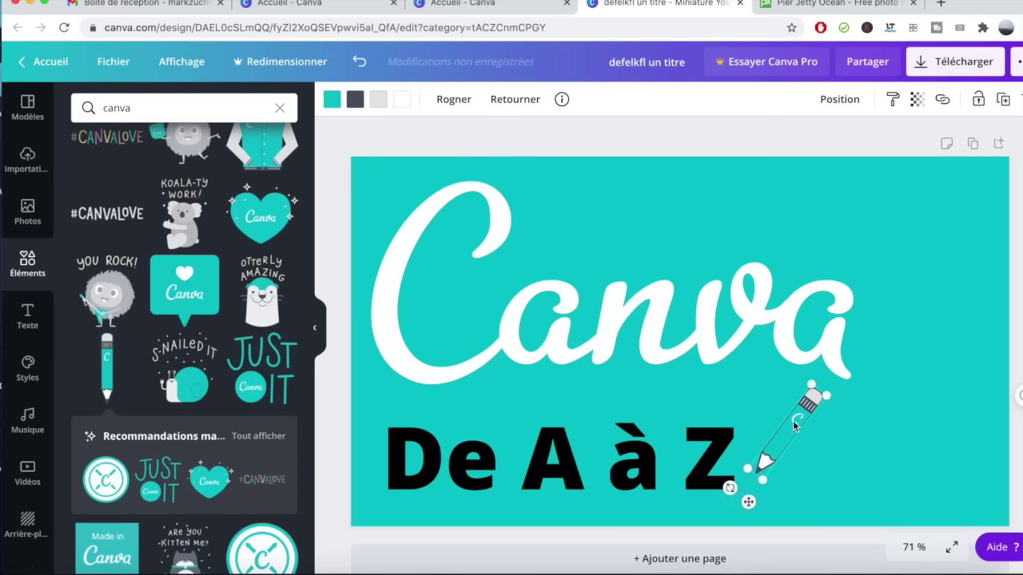
drag(793, 426, 771, 427)
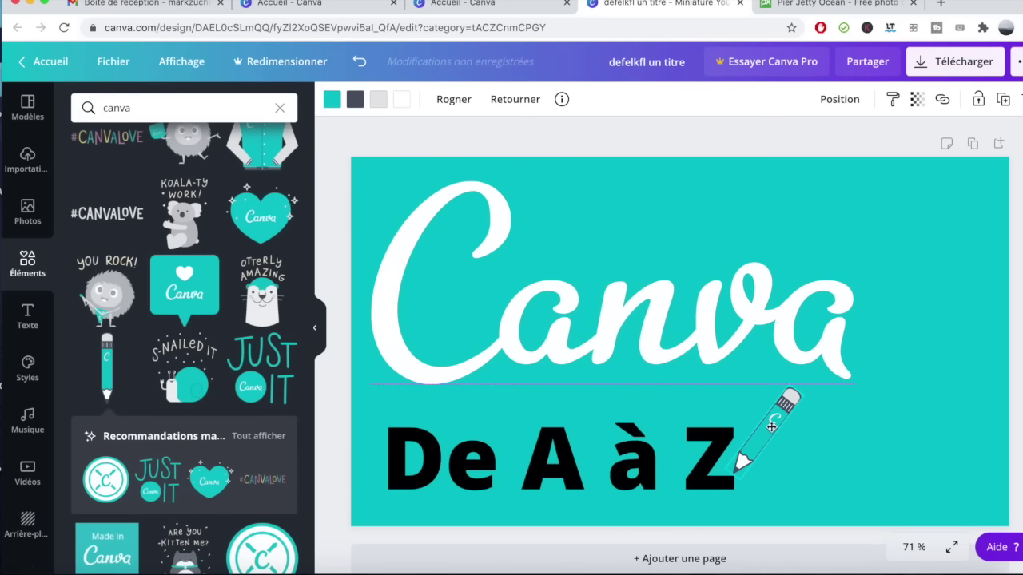
click(771, 431)
Step: Change the "De A à Z" title's colour to the dark slate grey among the document colours
click(521, 99)
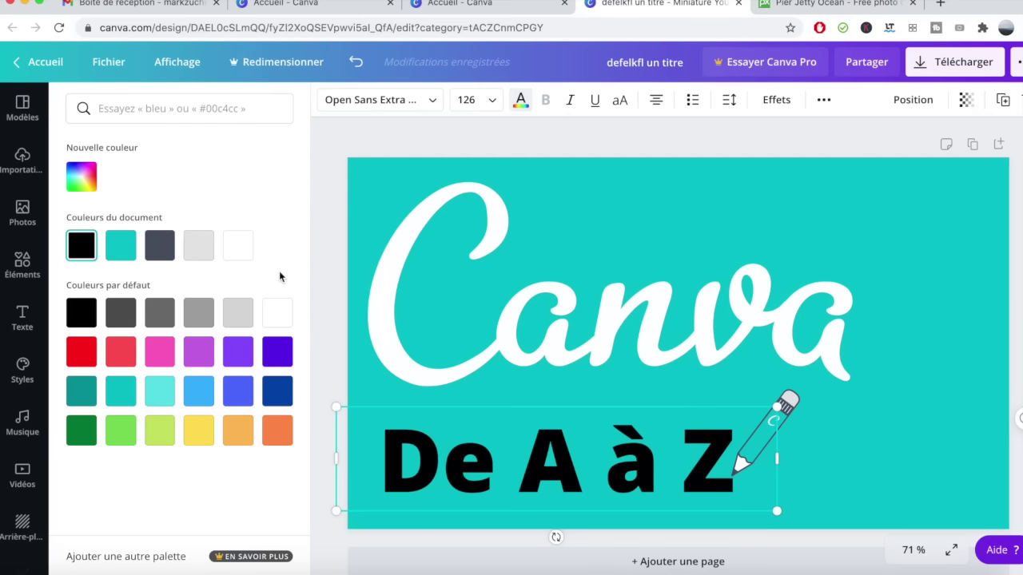
click(159, 245)
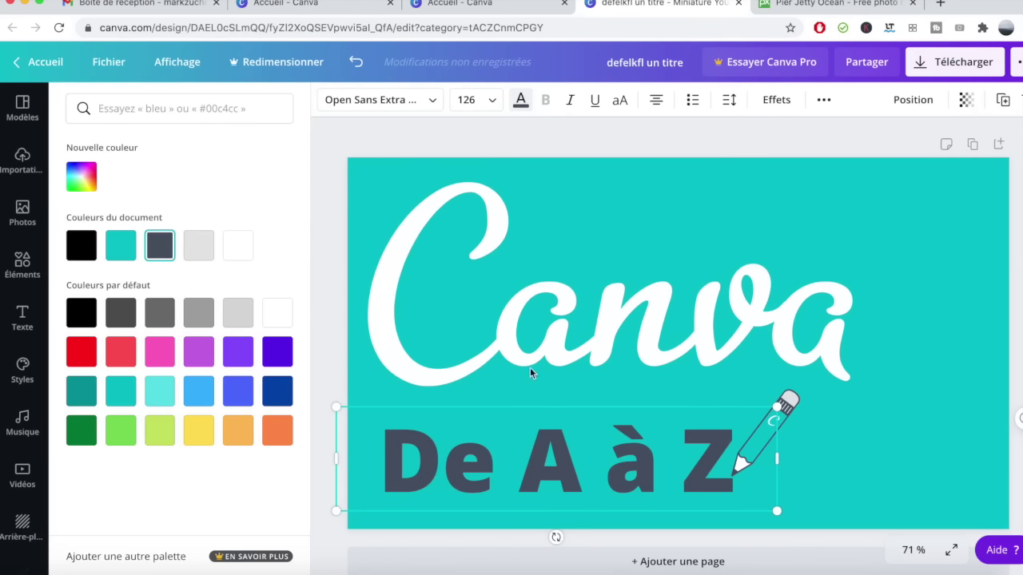
click(845, 398)
click(866, 457)
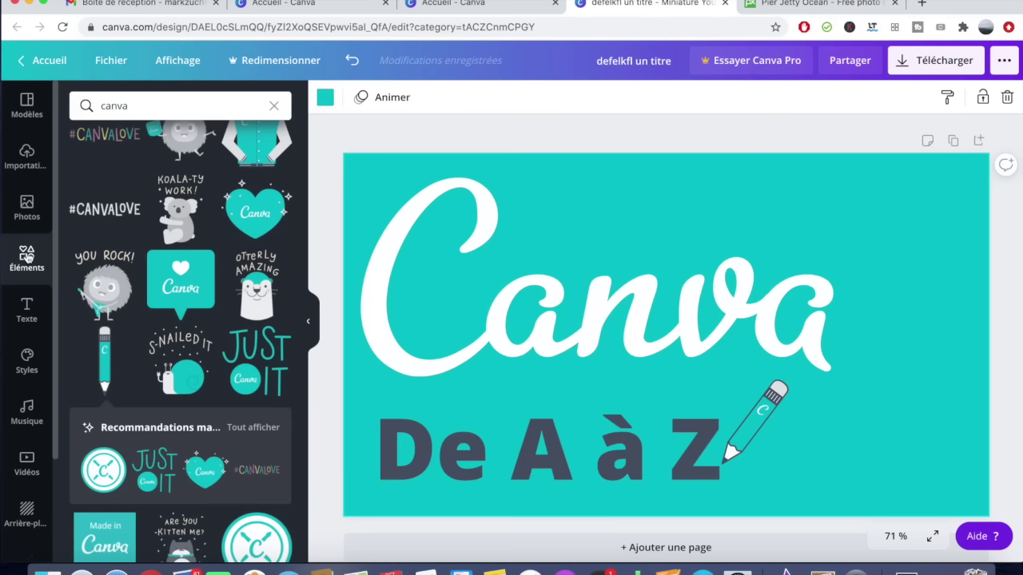
Step: Clear the "canva" element search and display the full "Cadres" collection
click(275, 108)
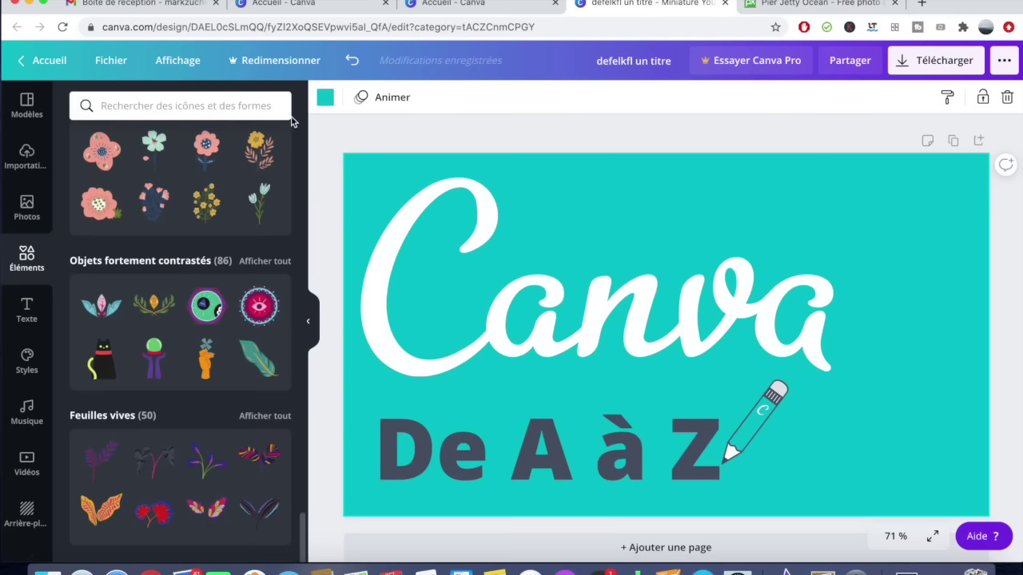
scroll(133, 324, down, 10)
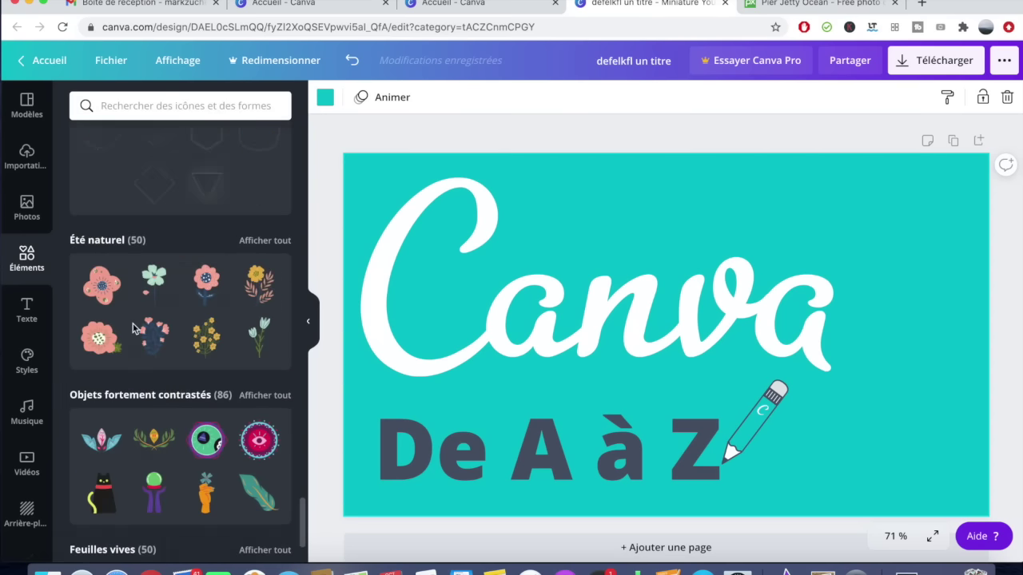
scroll(133, 323, up, 10)
click(265, 339)
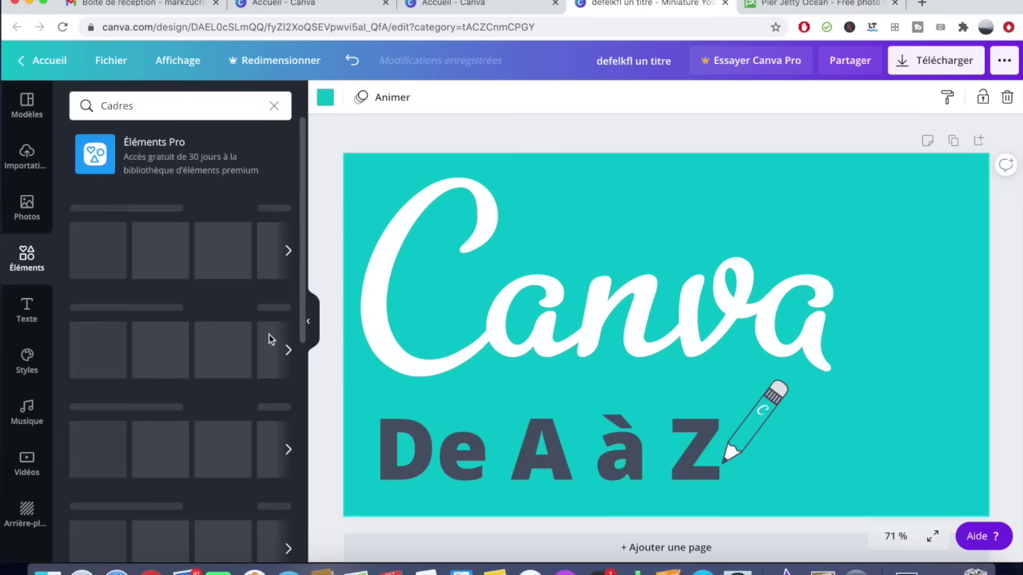
scroll(272, 339, down, 2)
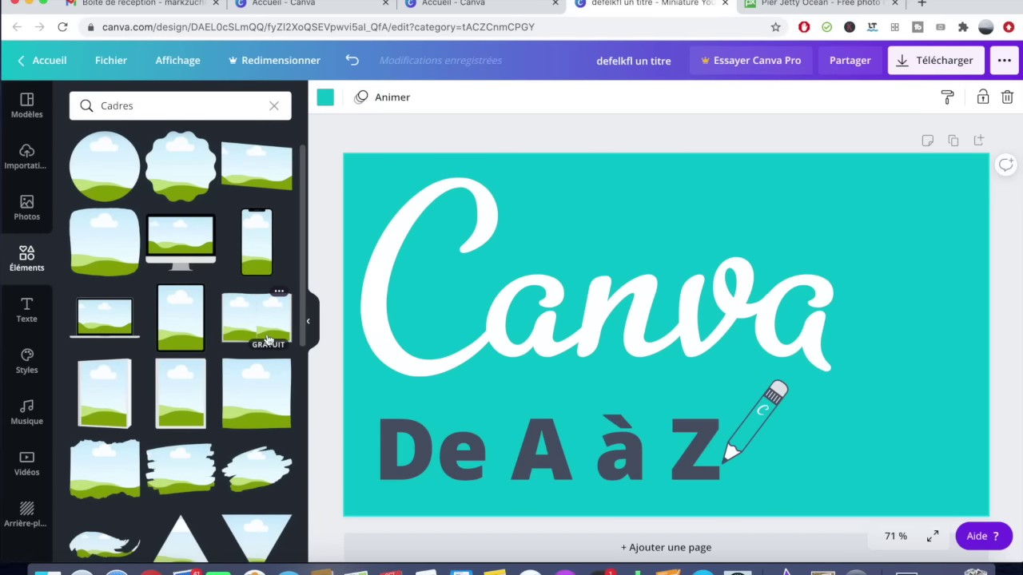
Step: Add the laptop frame, reduce its size and place it in the page's lower-right corner beside the title
click(104, 324)
drag(623, 343, 775, 423)
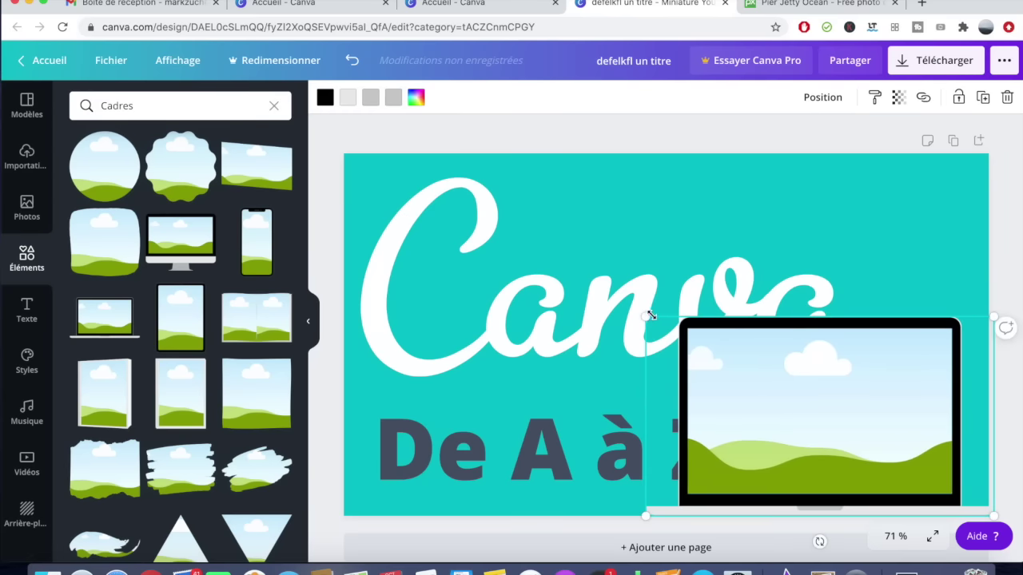
drag(651, 317, 745, 369)
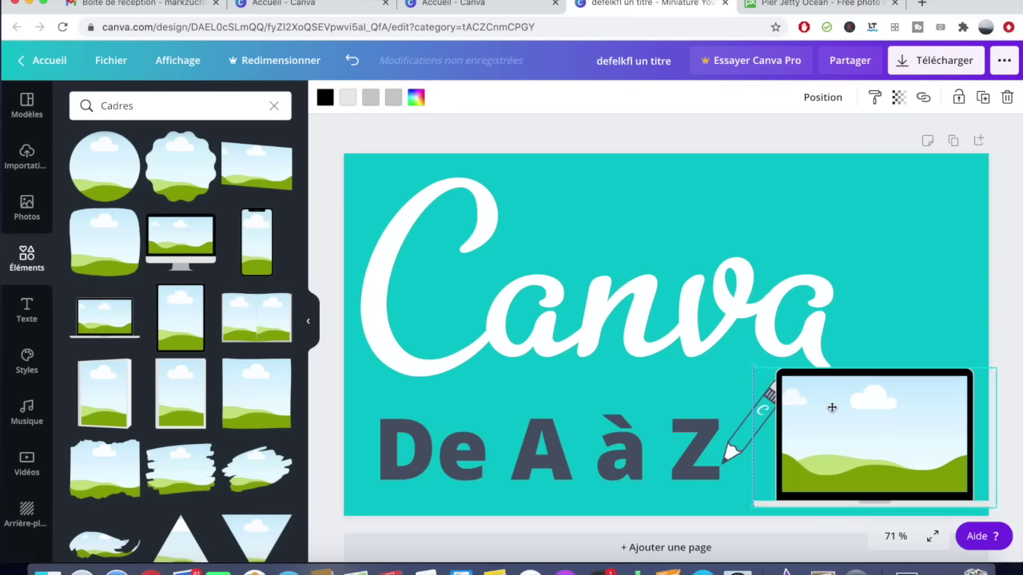
drag(829, 410, 830, 398)
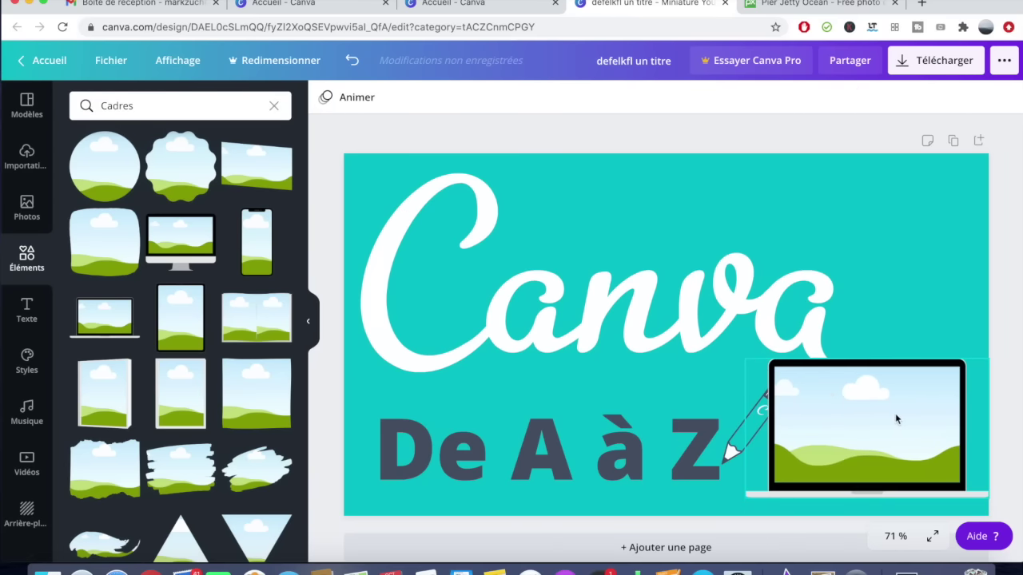
Step: Fill the laptop frame with a newly captured and uploaded screenshot of the design screen
drag(7, 16, 1021, 568)
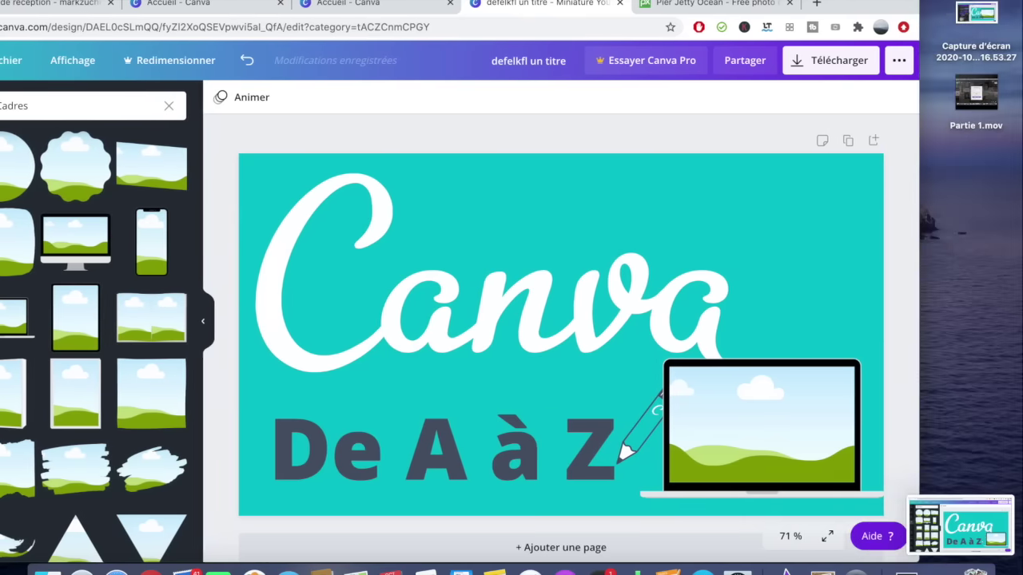
click(27, 155)
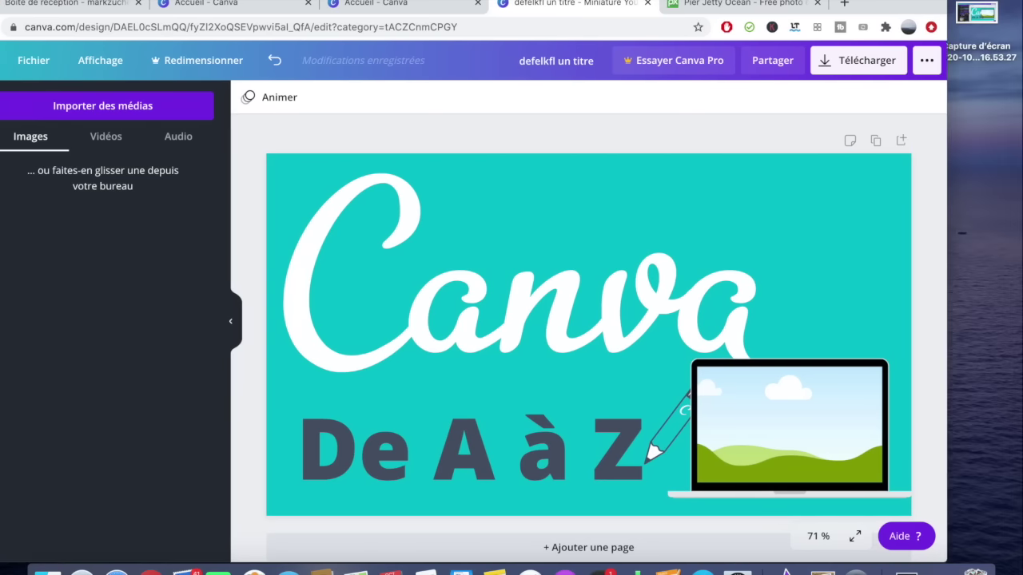
drag(1004, 15, 495, 168)
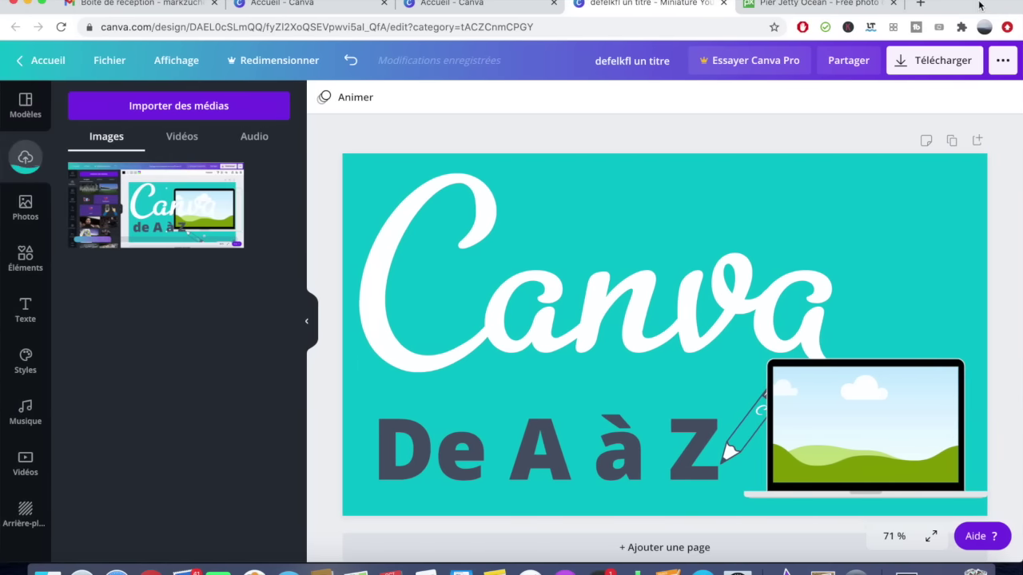
drag(155, 205, 825, 413)
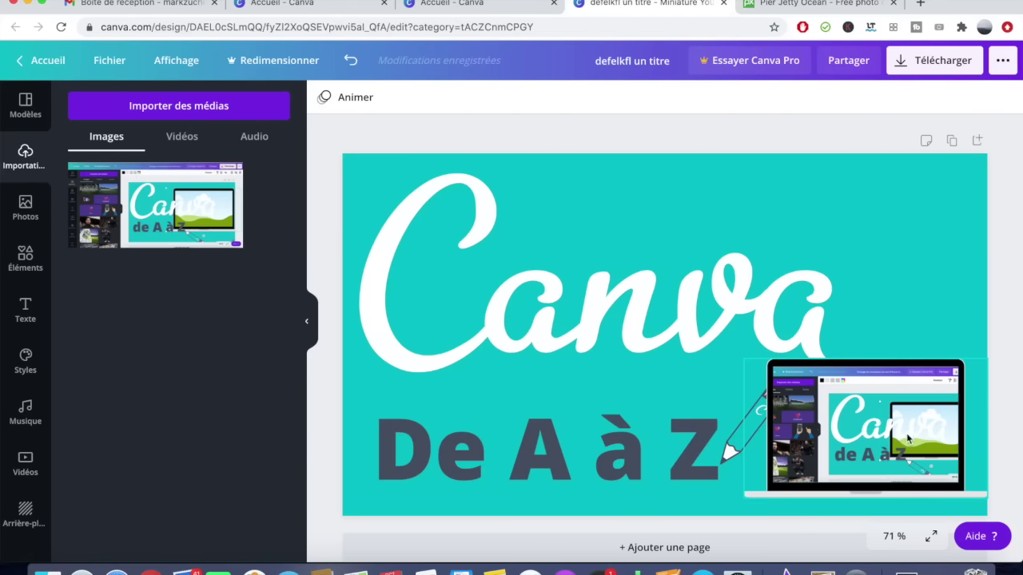
Step: Shrink the laptop into the page's lower-right corner and place the pencil, enlarged, above it beside the Canva logo
drag(806, 361, 807, 362)
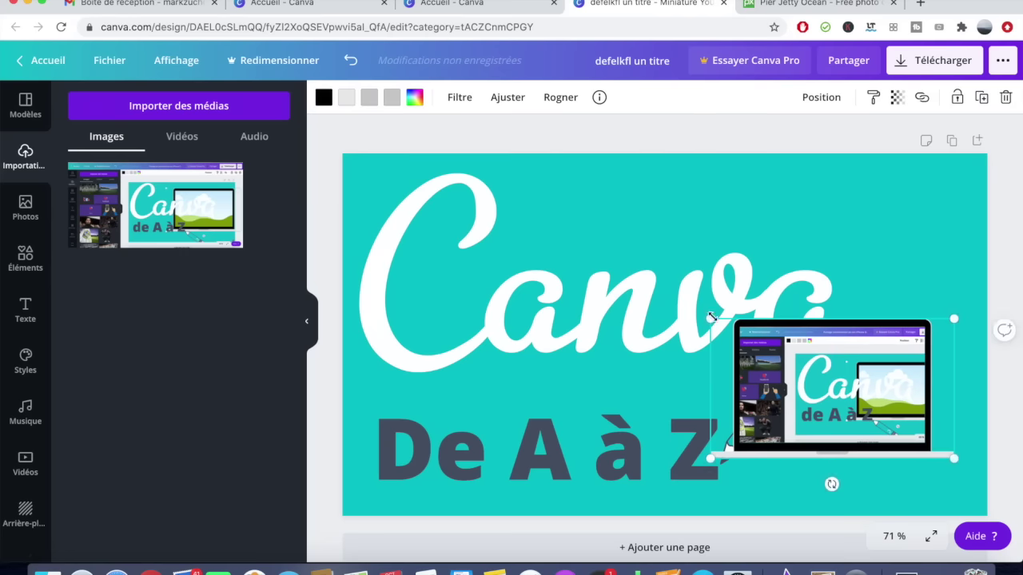
drag(731, 323, 775, 357)
drag(871, 412, 895, 447)
click(924, 298)
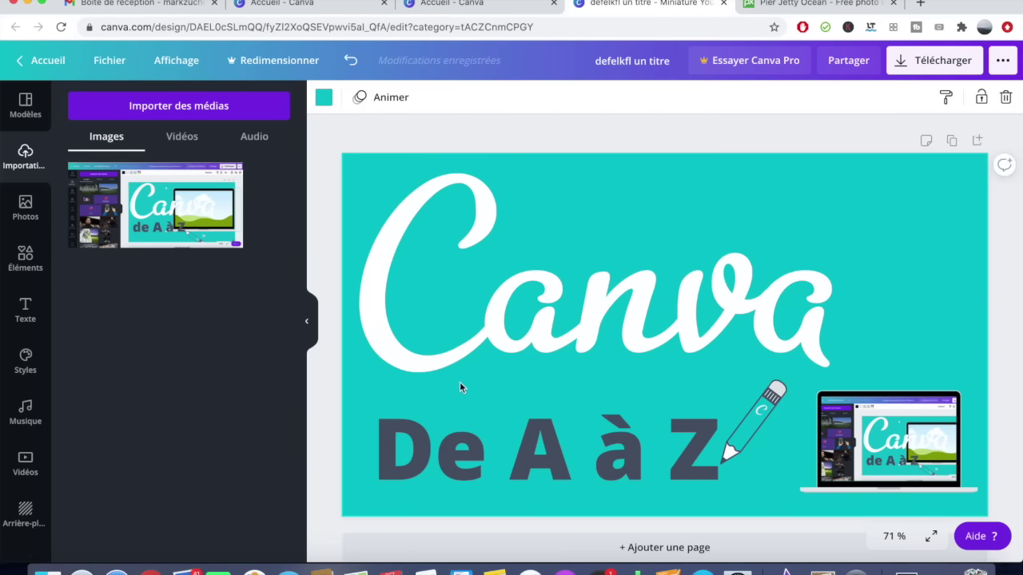
mouse_move(766, 410)
mouse_down()
mouse_move(905, 345)
mouse_move(943, 103)
mouse_move(950, 217)
mouse_up()
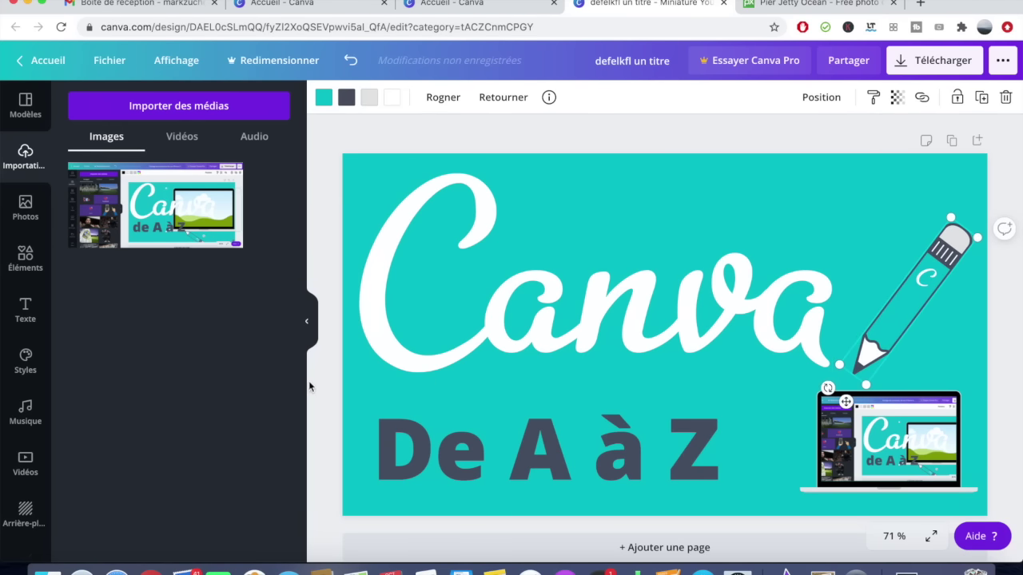
Step: Add the hand-drawn square from the full "Formes" collection and stretch it into a full-width band covering the page's lower part
click(24, 258)
scroll(168, 195, up, 2)
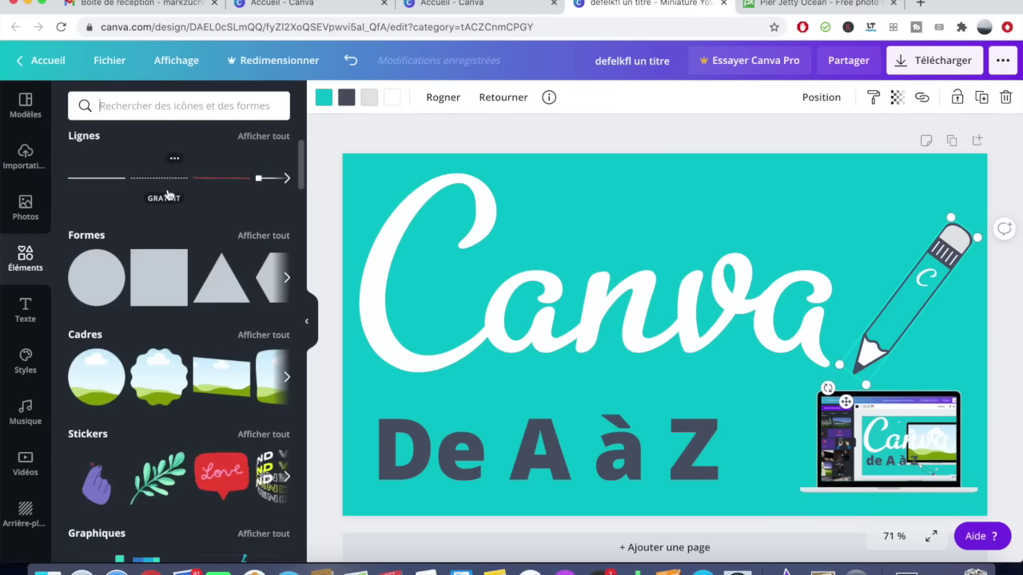
click(263, 233)
scroll(206, 392, down, 5)
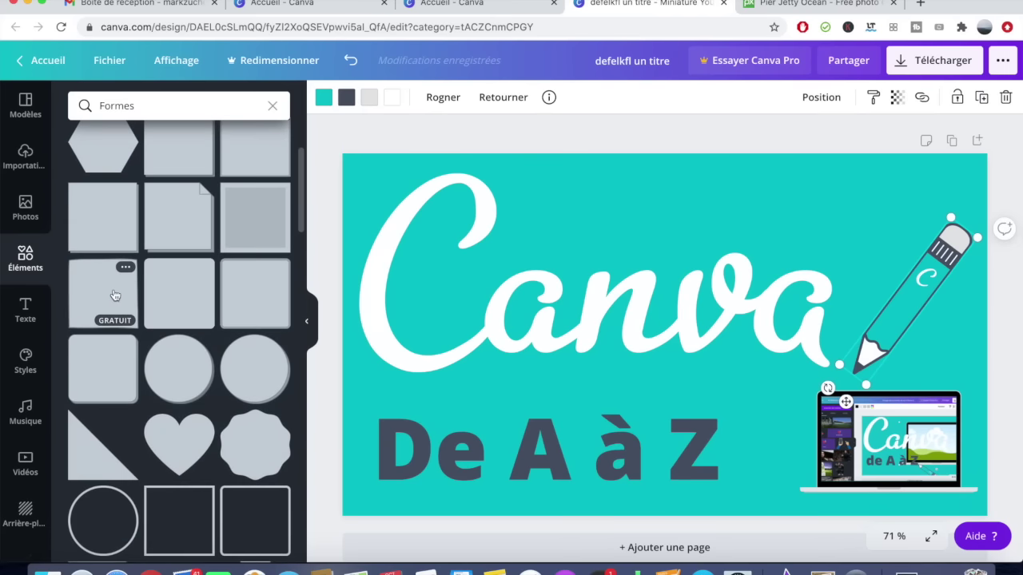
click(116, 295)
drag(616, 360, 421, 461)
drag(528, 480, 989, 479)
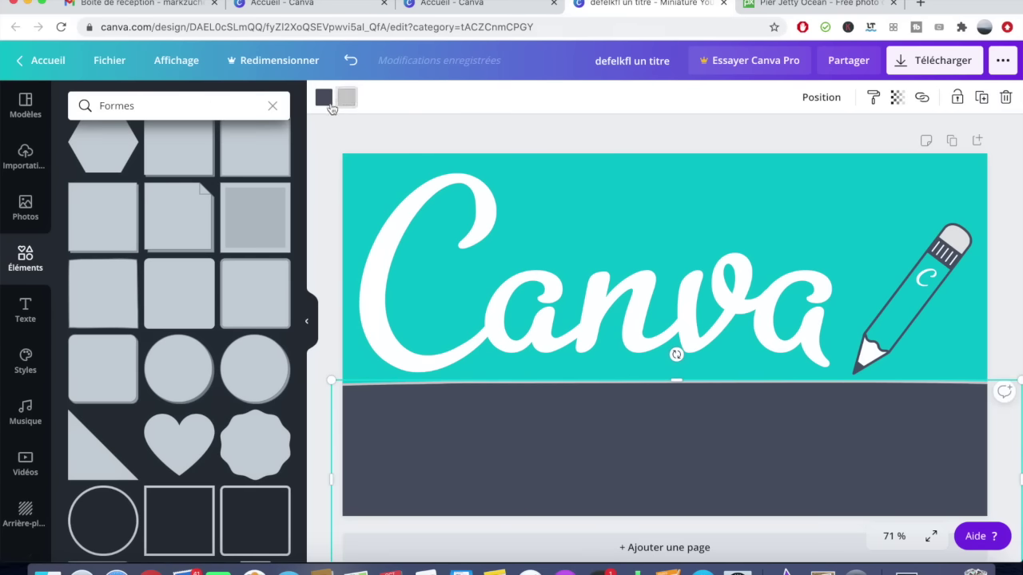
Step: Colour the band white and its edge the dark slate grey among the document colours
click(323, 97)
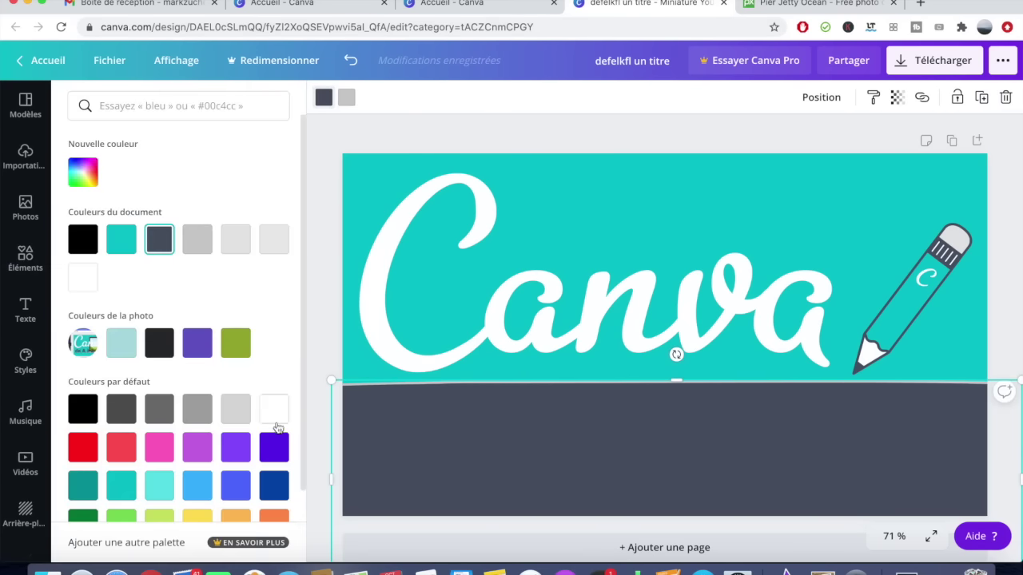
click(274, 409)
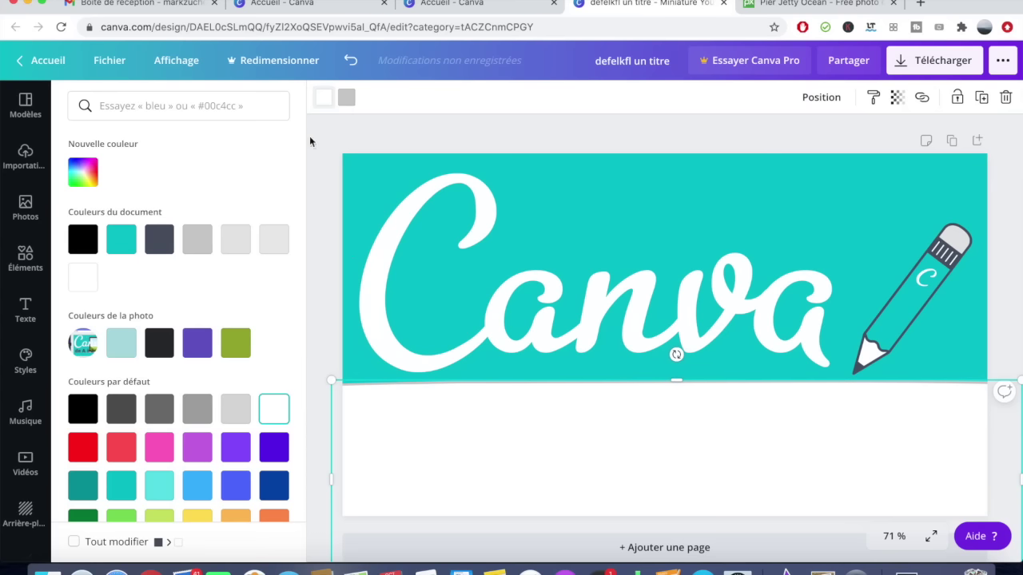
click(346, 97)
click(159, 239)
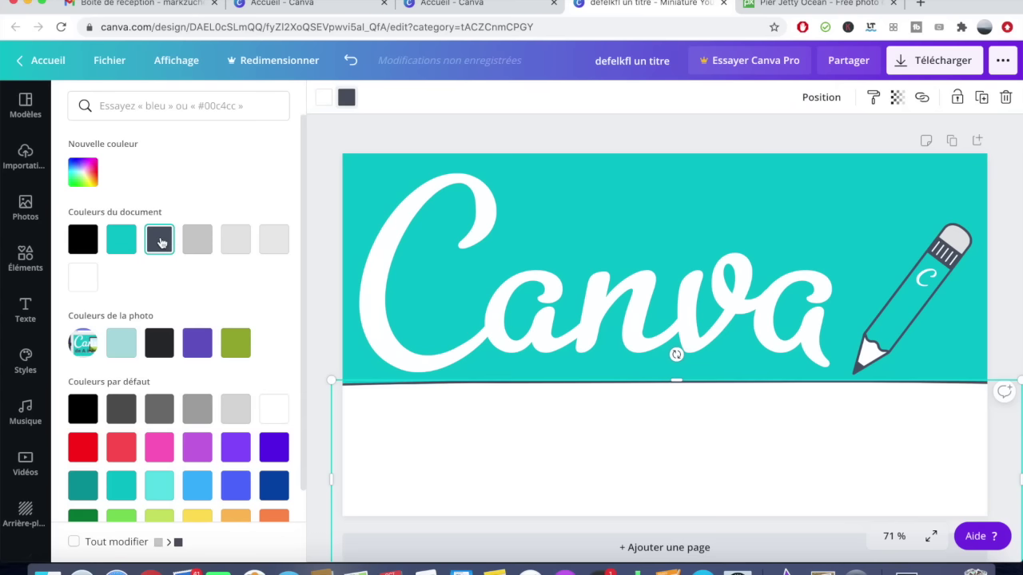
Step: Send the white band to the back so it sits behind the title and the laptop
click(535, 455)
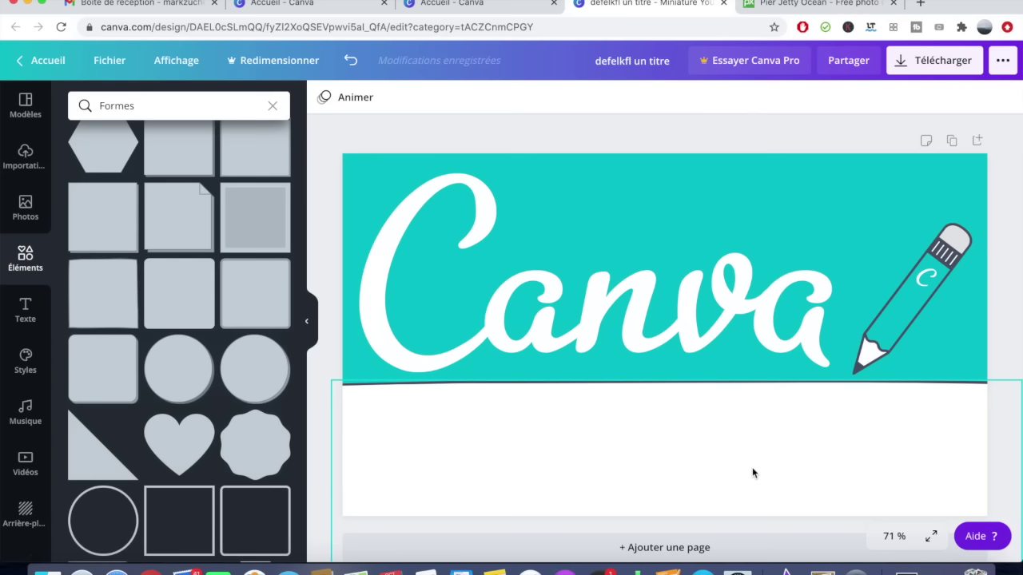
right_click(677, 450)
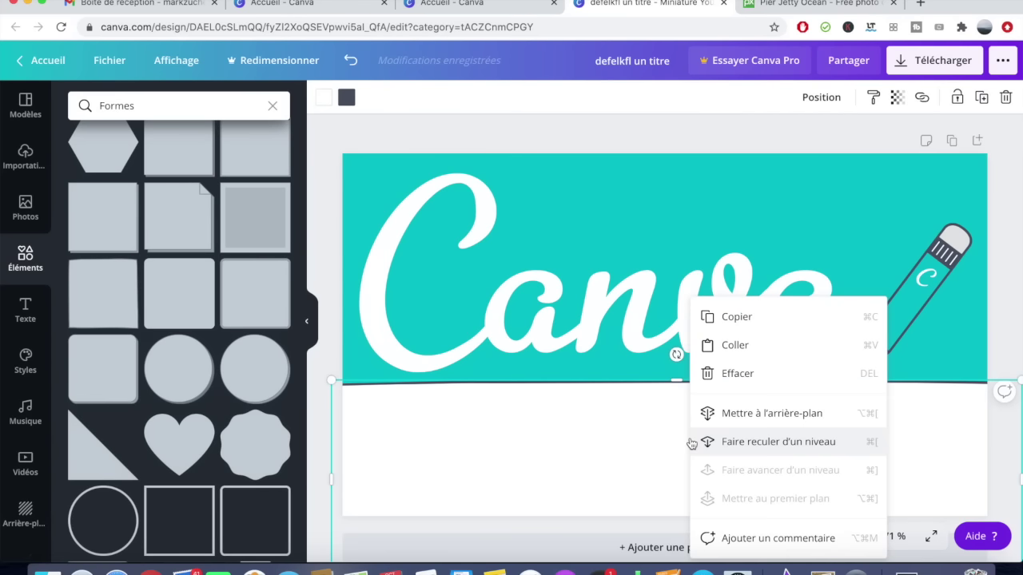
click(762, 441)
right_click(669, 438)
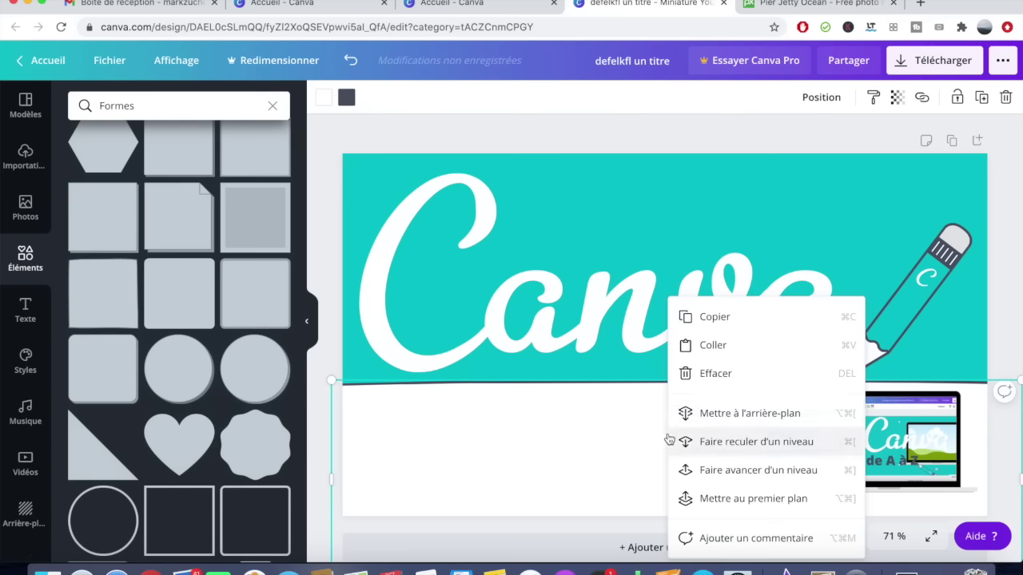
click(737, 414)
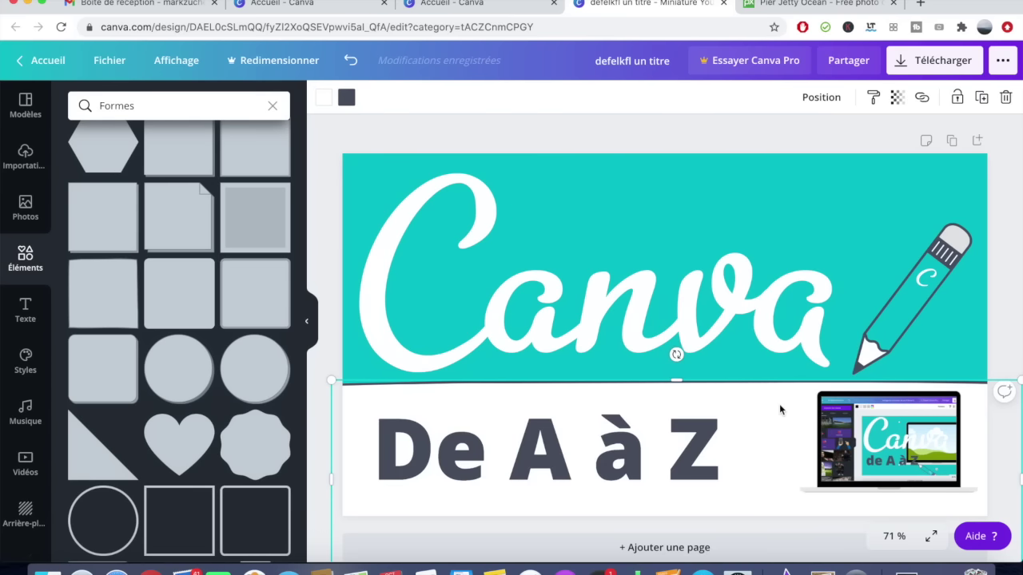
Step: Enlarge the "De A à Z" title to size 138 within the white band and slightly adjust the Canva logo and pencil above
click(739, 410)
drag(764, 396, 795, 386)
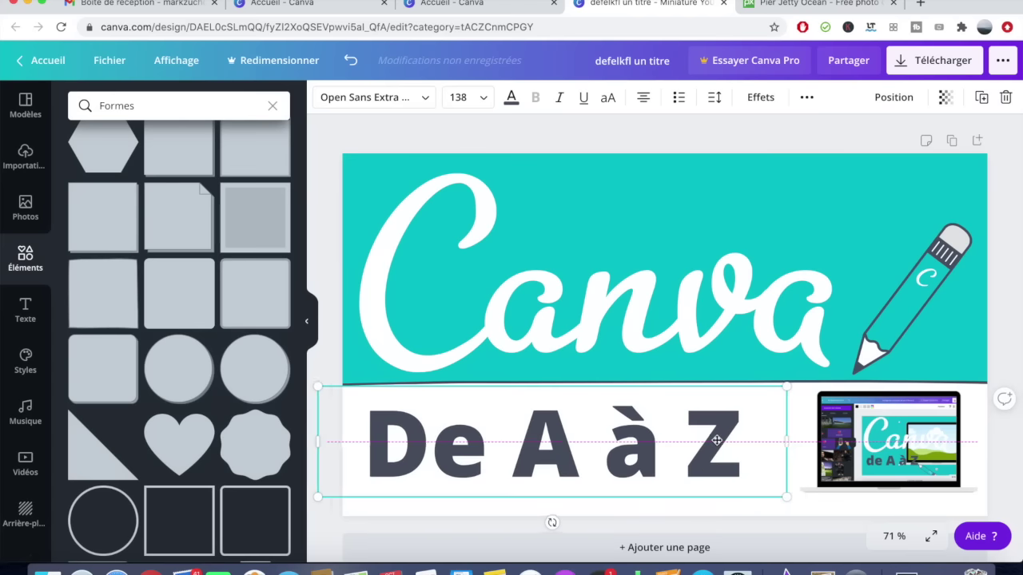
drag(717, 440, 710, 444)
click(799, 335)
drag(893, 354, 891, 358)
Step: Enlarge the laptop and reposition it at the right end of the white band, below the pencil
click(887, 439)
drag(818, 488, 751, 521)
drag(851, 458, 862, 330)
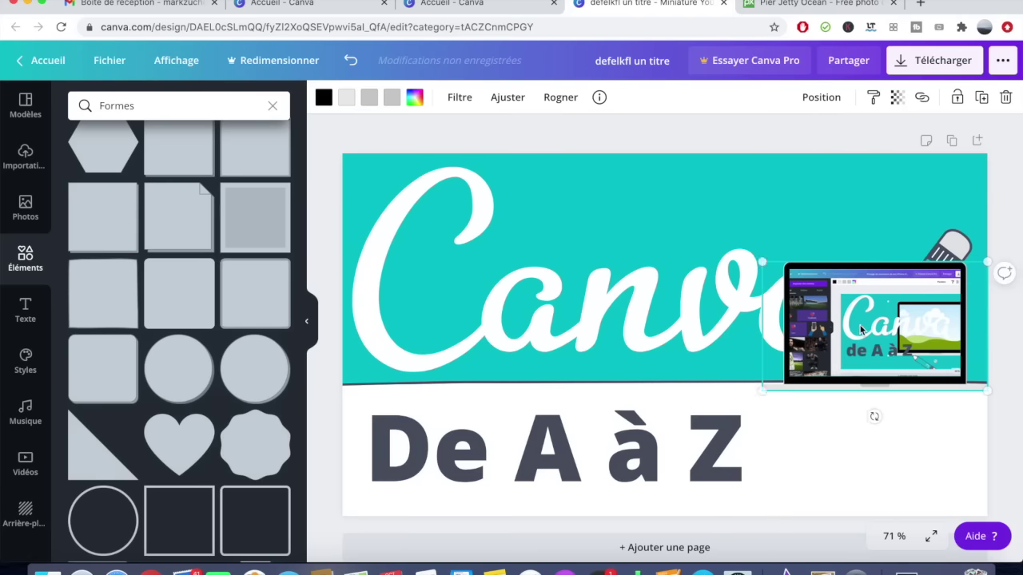
right_click(861, 330)
click(751, 402)
mouse_move(851, 310)
mouse_down()
mouse_move(850, 276)
mouse_move(846, 429)
mouse_up()
drag(763, 515, 773, 508)
Step: Try a white body with turquoise lettering on the pencil, and undo these colour changes
click(921, 340)
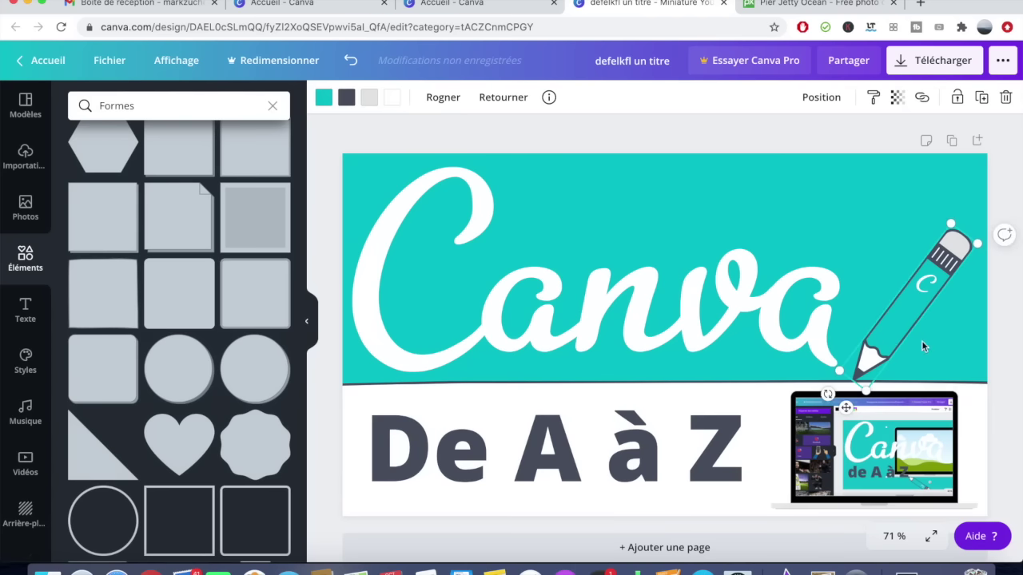
click(324, 97)
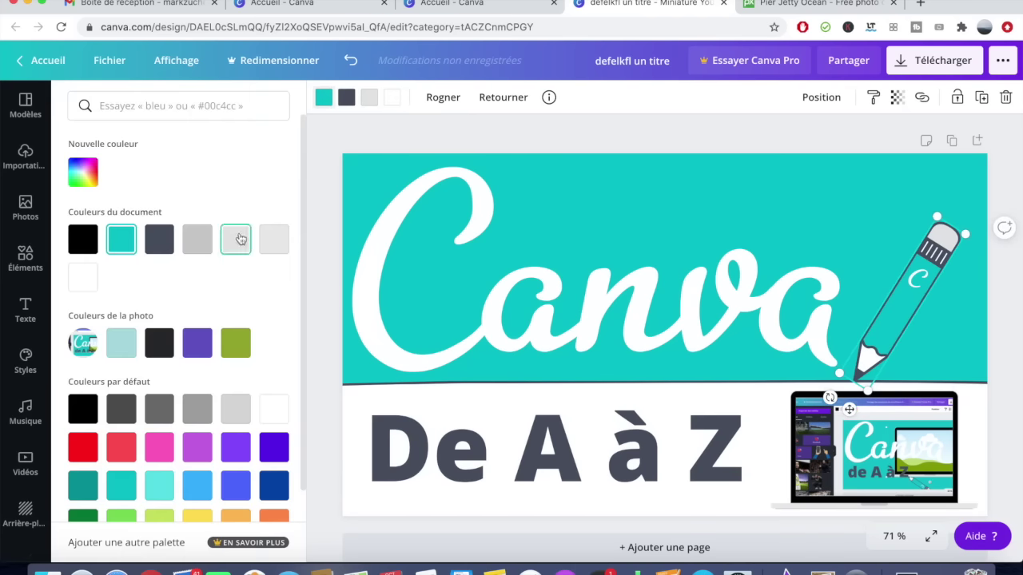
click(274, 408)
click(123, 254)
click(324, 96)
click(324, 97)
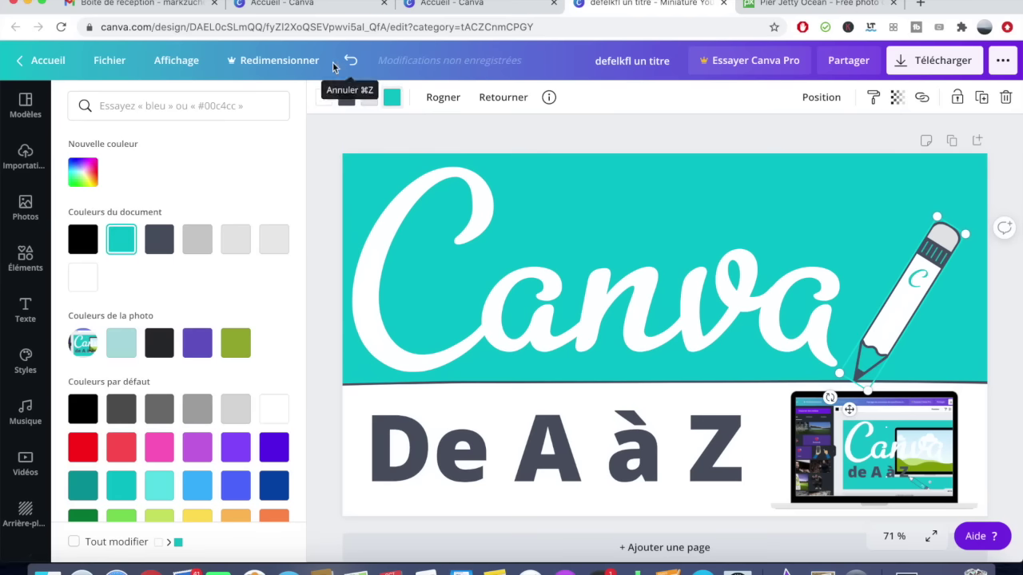
click(345, 63)
click(345, 62)
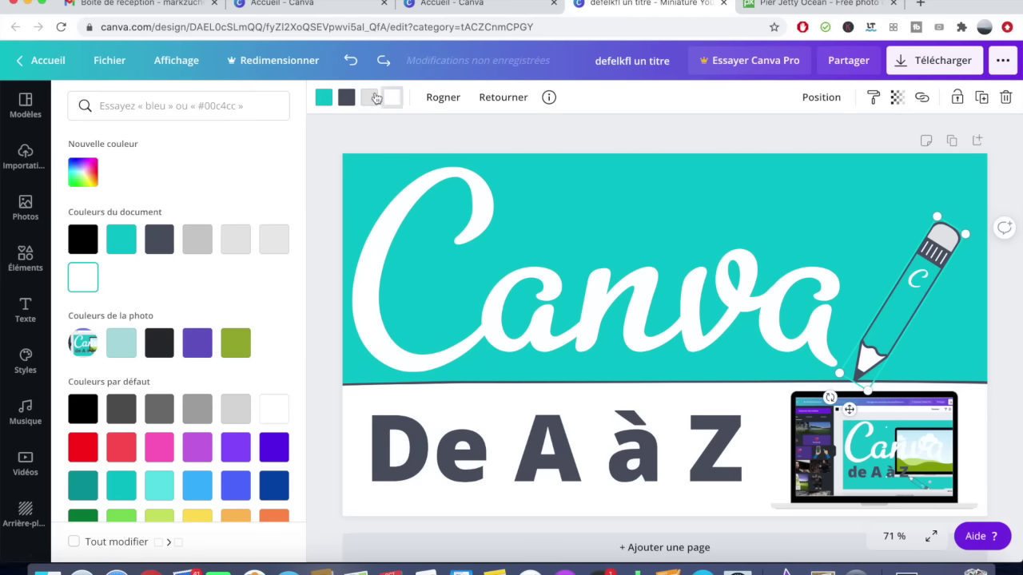
Step: Recolour the pencil's body light turquoise and fine-tune the positions of the pencil and the Canva logo
click(323, 97)
click(158, 239)
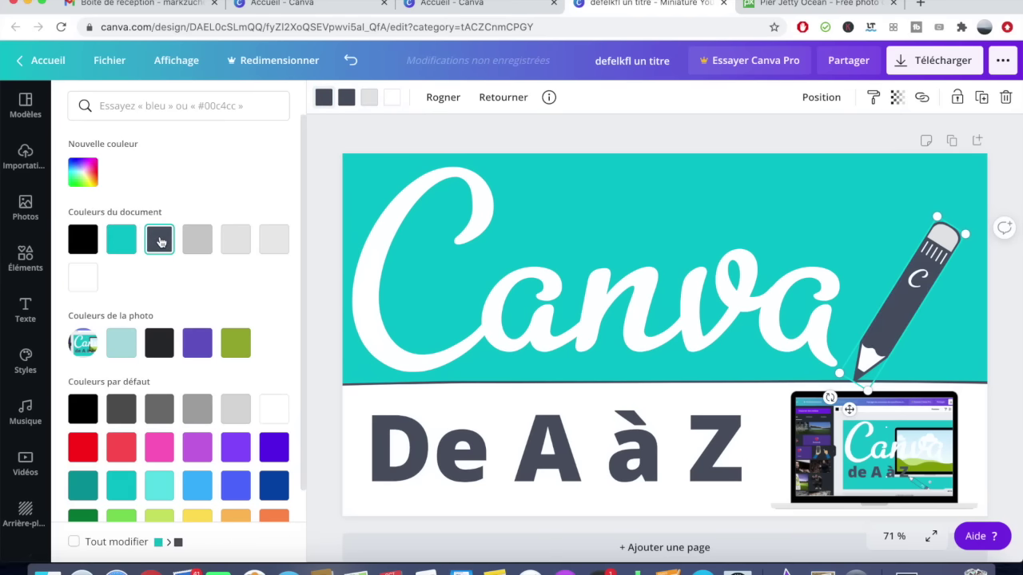
click(197, 238)
click(1012, 300)
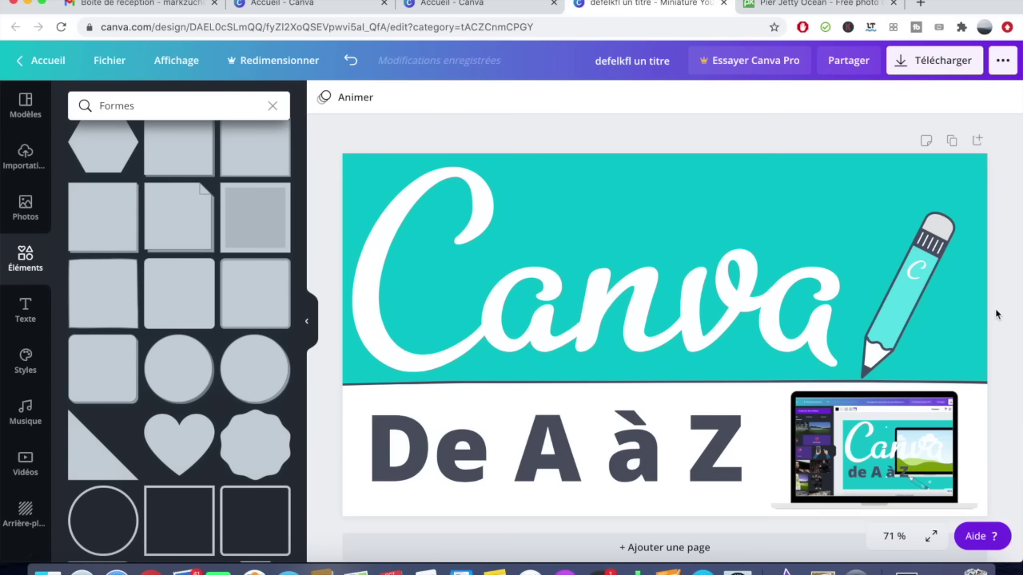
click(875, 384)
click(997, 342)
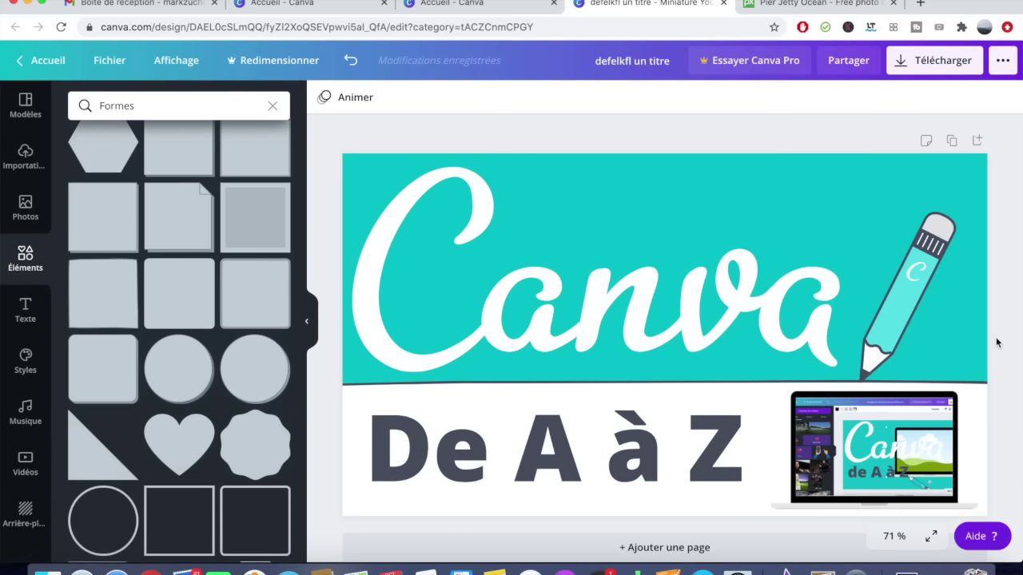
drag(753, 270, 746, 333)
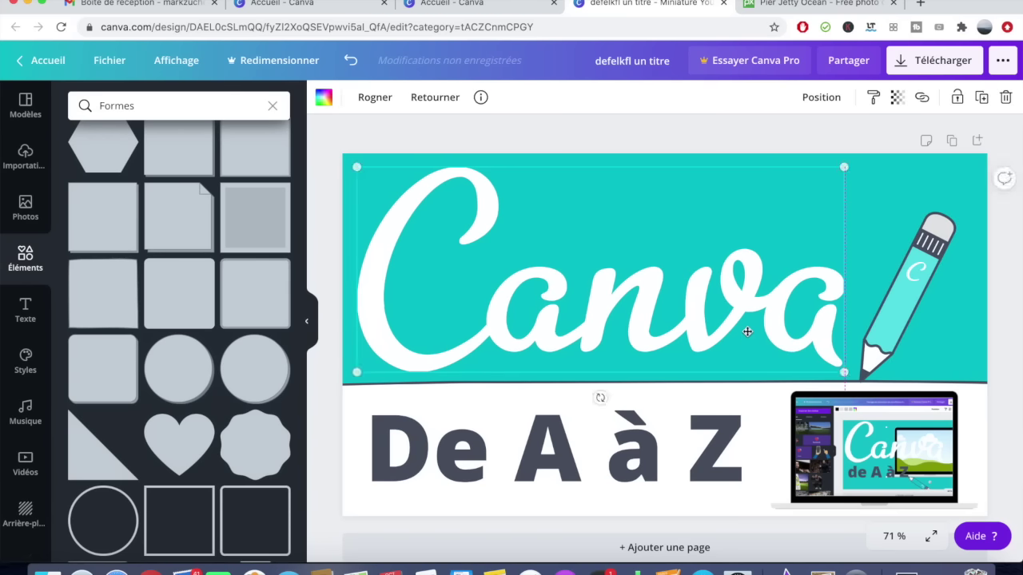
Step: Upload the atom logo with social-network icons, place it on the page, and delete it from the page
click(25, 156)
click(48, 572)
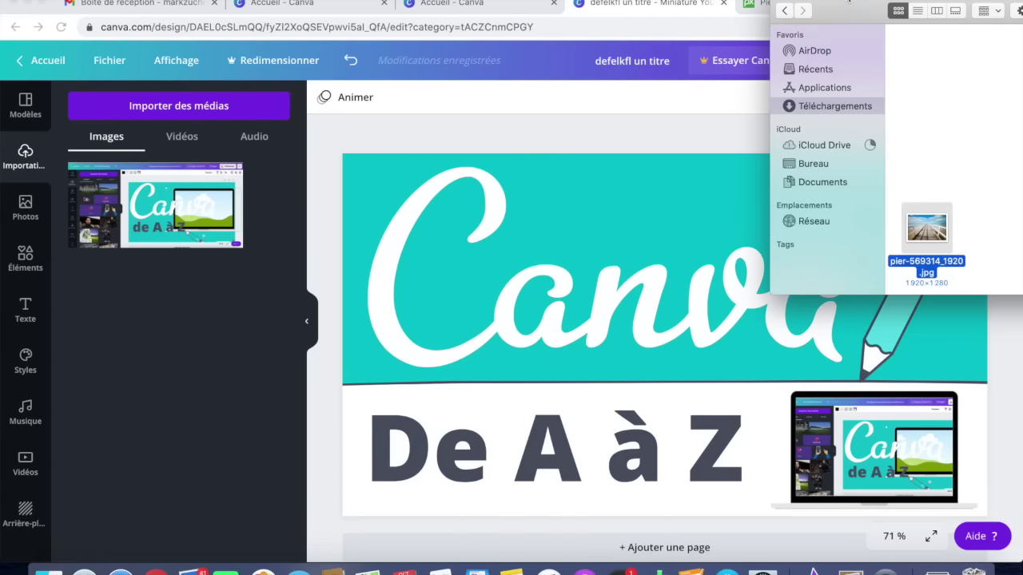
click(104, 198)
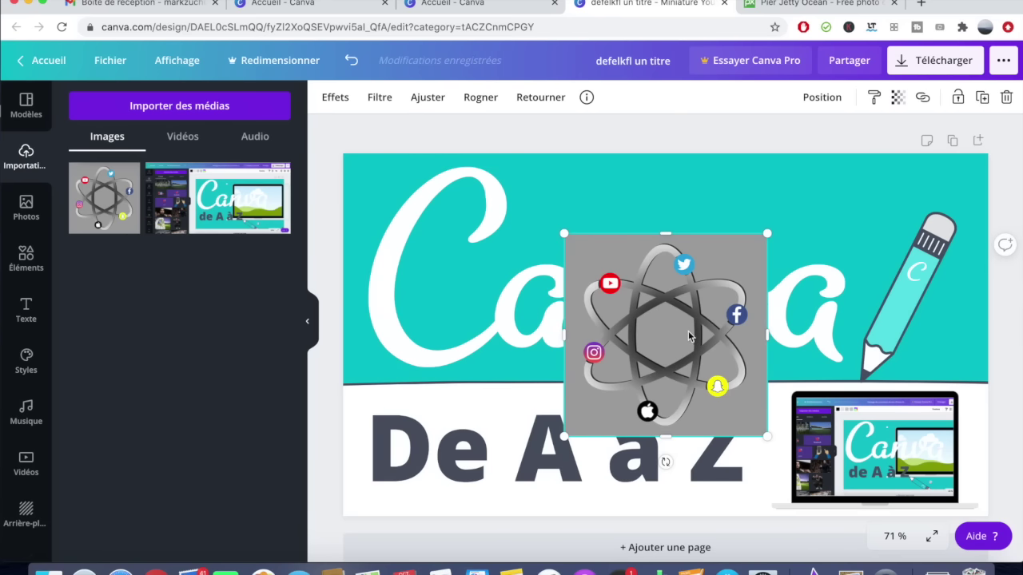
key(Delete)
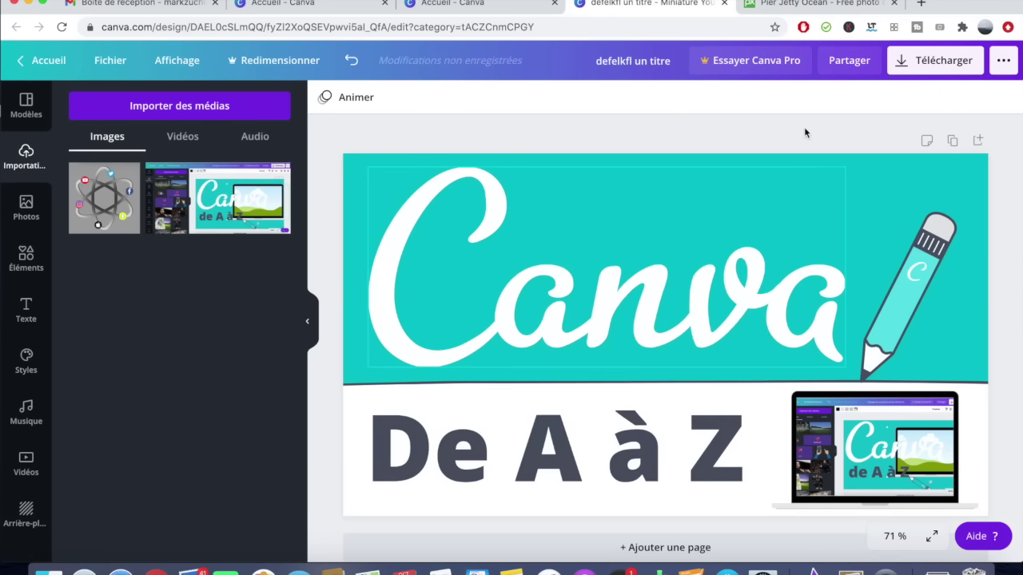
Step: Open remove.bg in a new browser tab and remove the background of "logo 2 labo des reseaux.png"
click(921, 3)
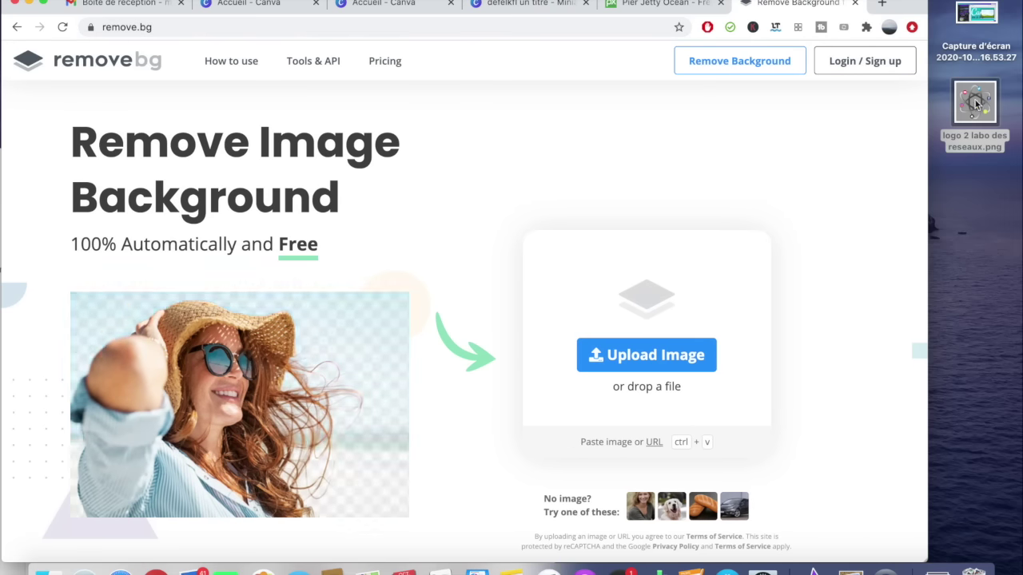
drag(975, 103, 413, 313)
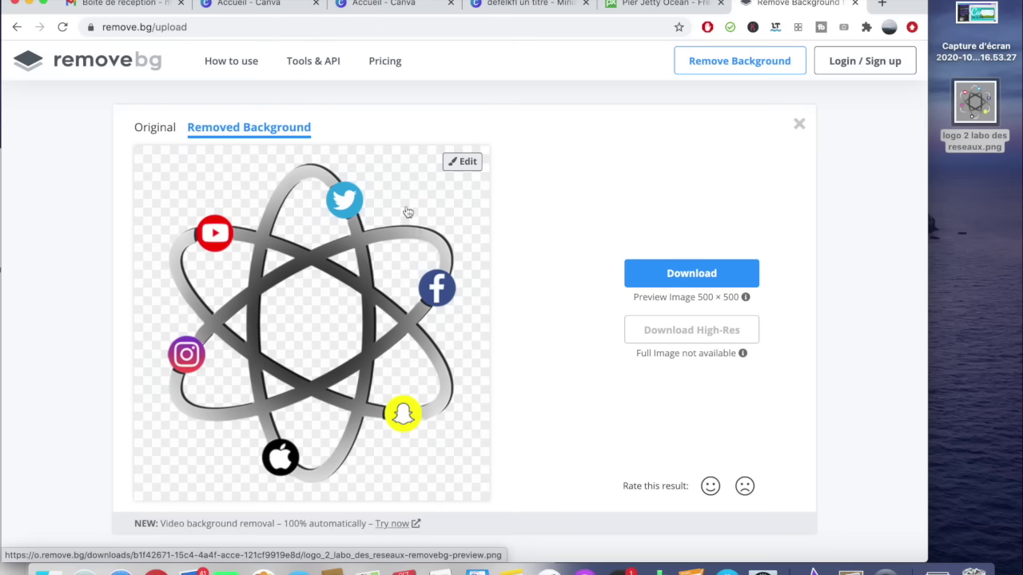
Step: Edit the cut-out logo to put the wooden plank photo behind it and show the Erase / Restore options
click(462, 162)
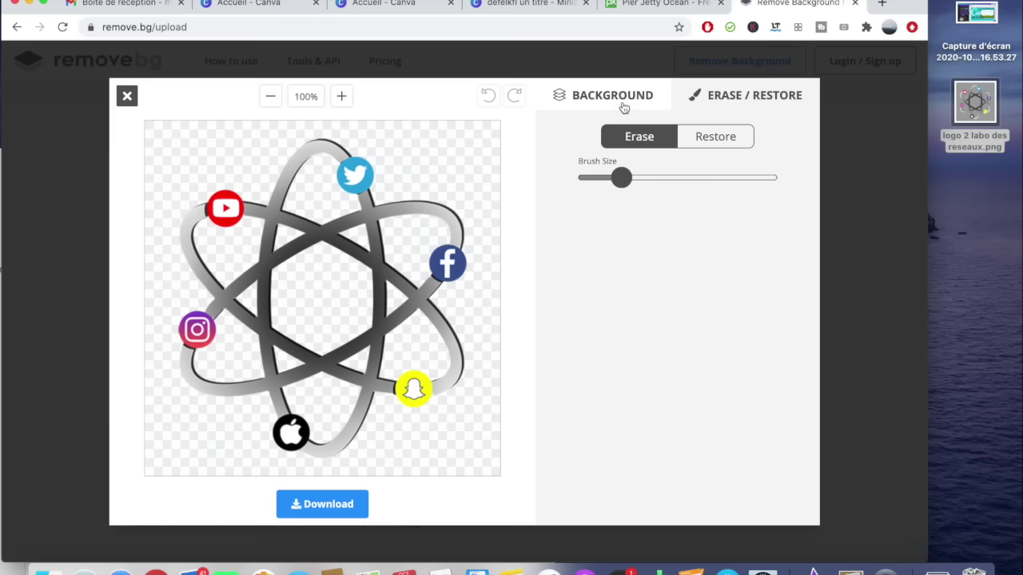
click(624, 108)
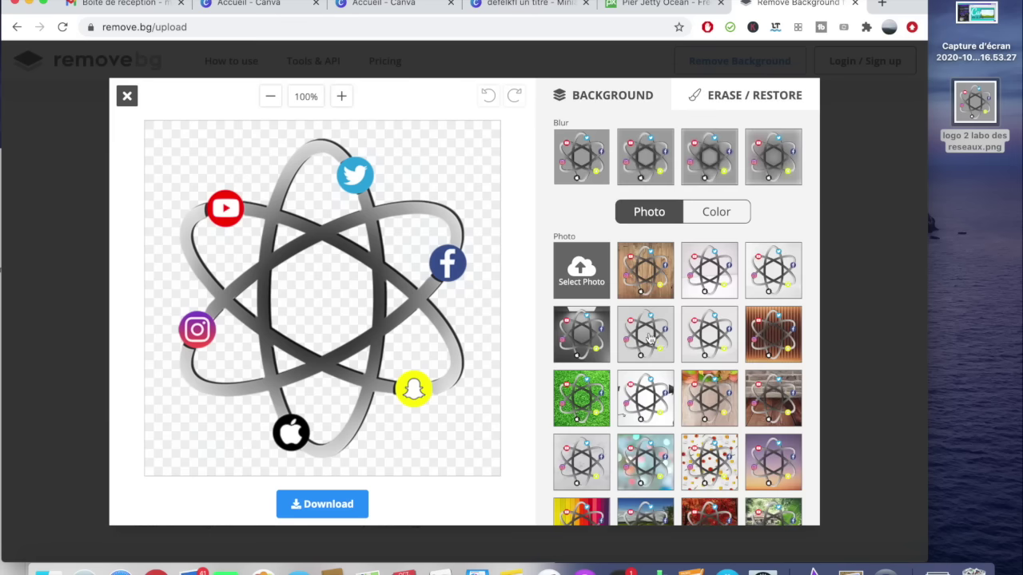
click(653, 285)
click(728, 97)
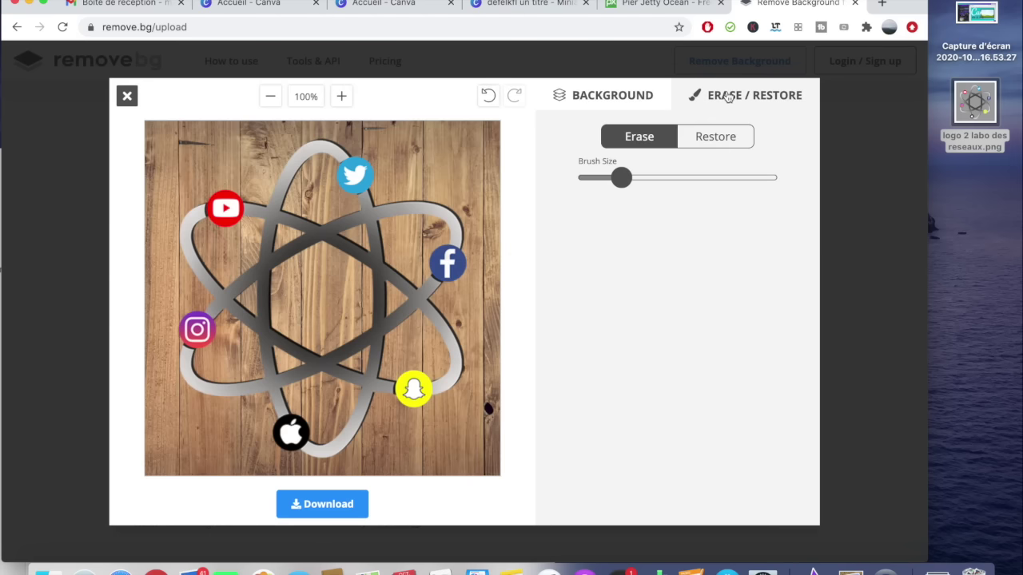
Step: Try the Erase and Restore brushes on the logo, enlarge the brush to its maximum size, and leave the editor
drag(340, 152, 394, 283)
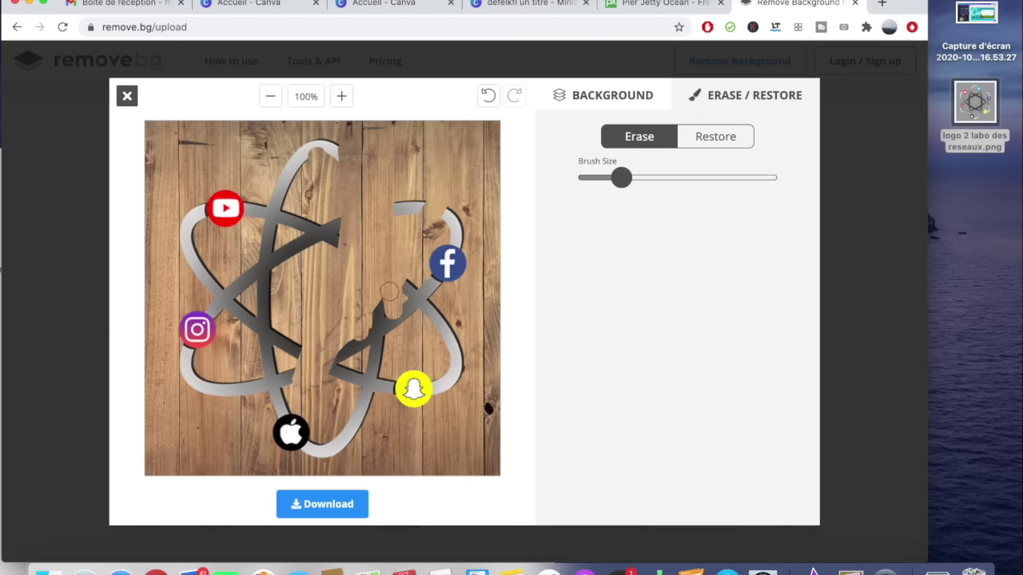
mouse_move(465, 229)
mouse_down()
mouse_move(448, 259)
mouse_move(477, 241)
mouse_up()
click(718, 139)
drag(466, 289, 529, 168)
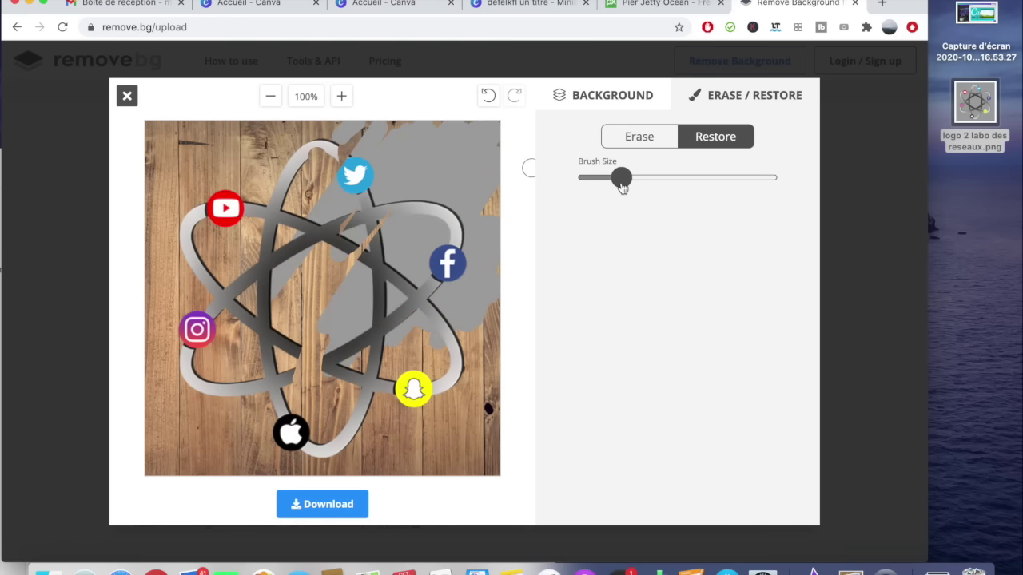
drag(622, 179, 775, 179)
mouse_move(331, 191)
mouse_down()
mouse_move(329, 232)
mouse_move(367, 170)
mouse_move(454, 306)
mouse_move(206, 257)
mouse_move(429, 166)
mouse_move(246, 293)
mouse_move(318, 171)
mouse_move(334, 202)
mouse_move(270, 288)
mouse_move(239, 308)
mouse_move(182, 280)
mouse_move(244, 183)
mouse_move(230, 113)
mouse_move(173, 112)
mouse_move(309, 393)
mouse_move(430, 341)
mouse_move(297, 442)
mouse_move(255, 427)
mouse_move(365, 416)
mouse_move(475, 360)
mouse_move(482, 383)
mouse_move(449, 434)
mouse_up()
key(Escape)
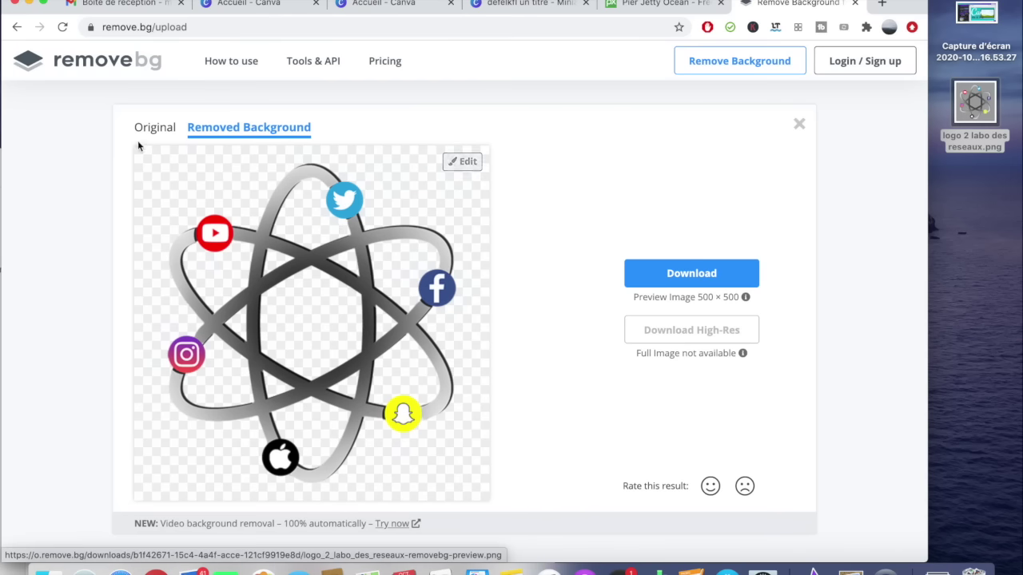
Step: Download the 500 × 500 cut-out logo and use it to replace the grey-background version in the Canva uploads
click(689, 273)
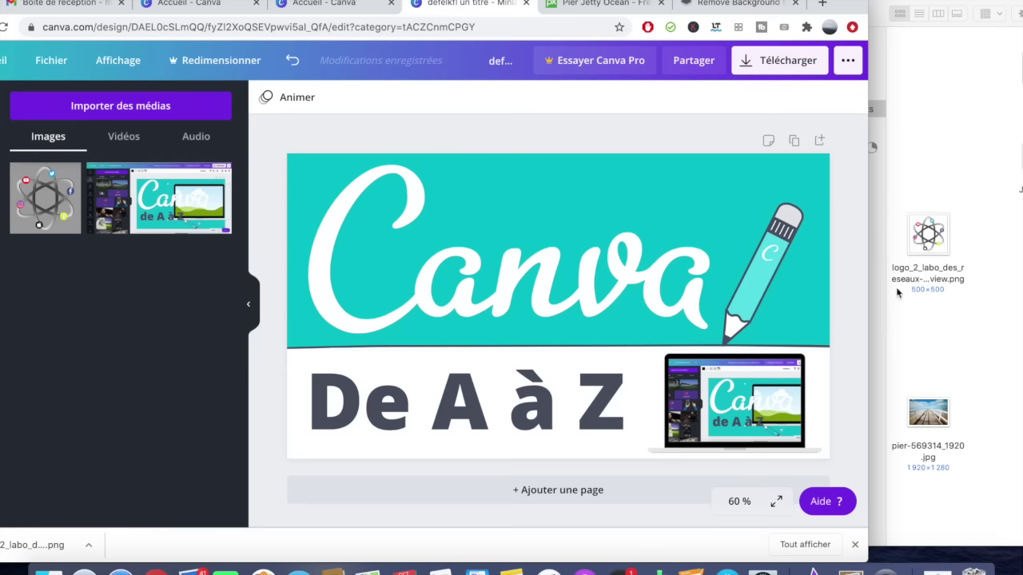
drag(927, 236, 183, 347)
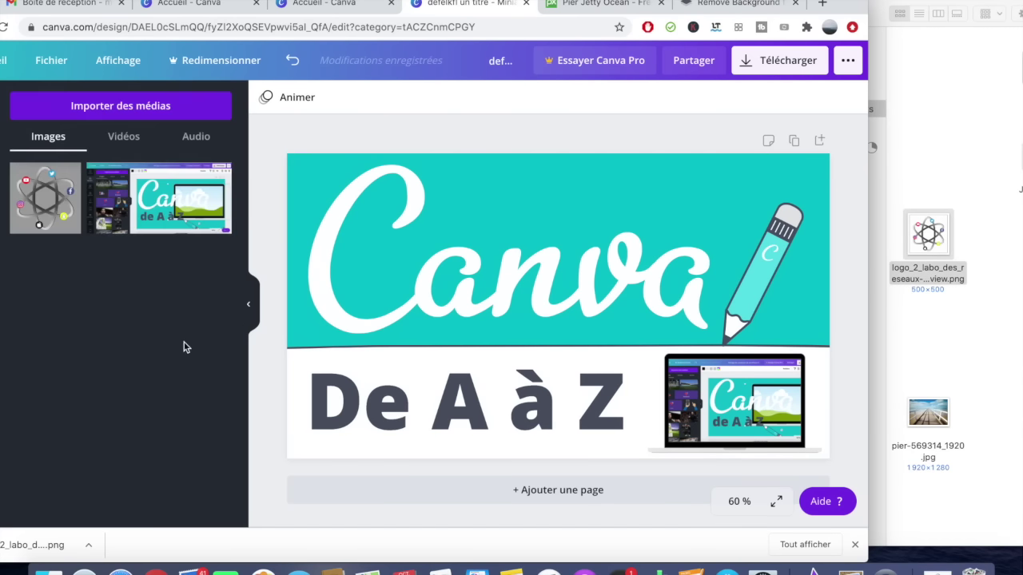
click(135, 175)
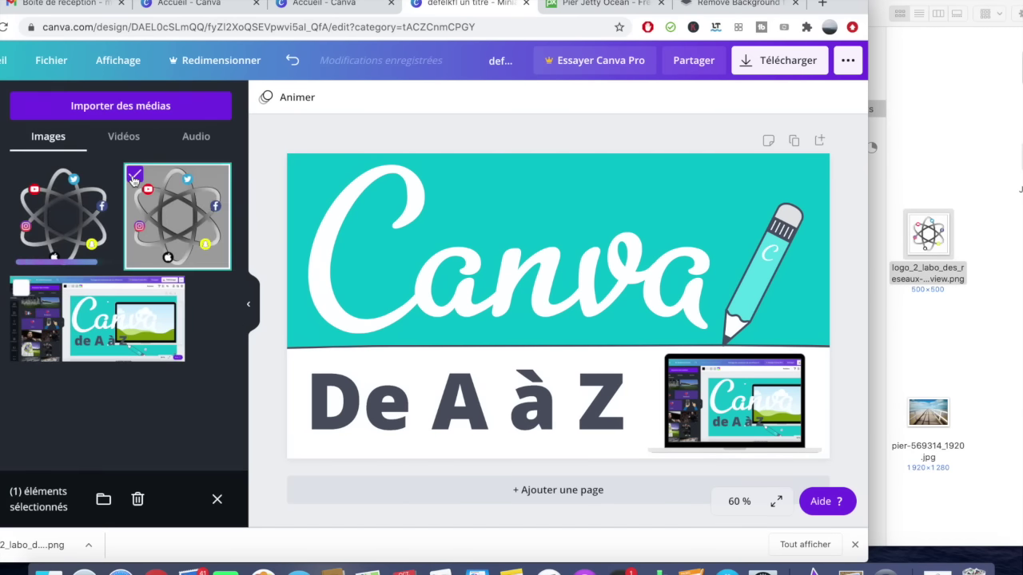
click(137, 499)
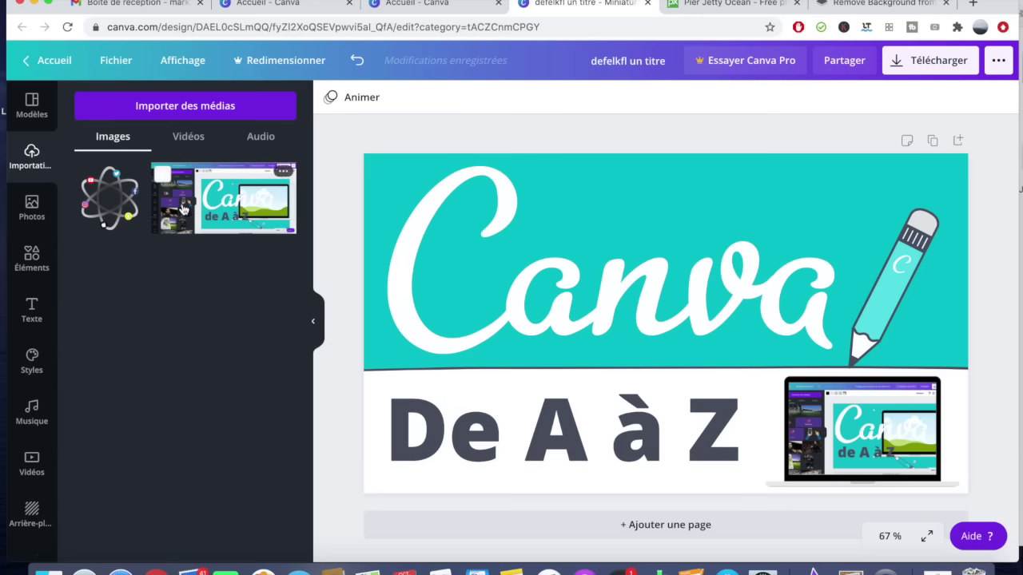
Step: Add the cut-out atom logo to the thumbnail, shrink it to a small badge, and place it in the page's upper-right corner
click(88, 176)
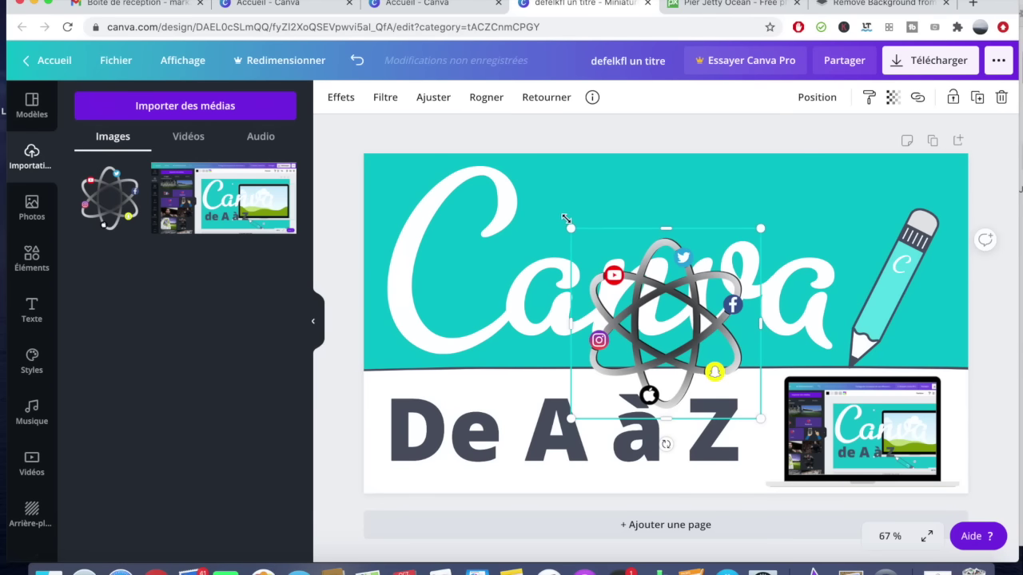
drag(570, 229, 710, 368)
drag(717, 411, 937, 186)
click(749, 143)
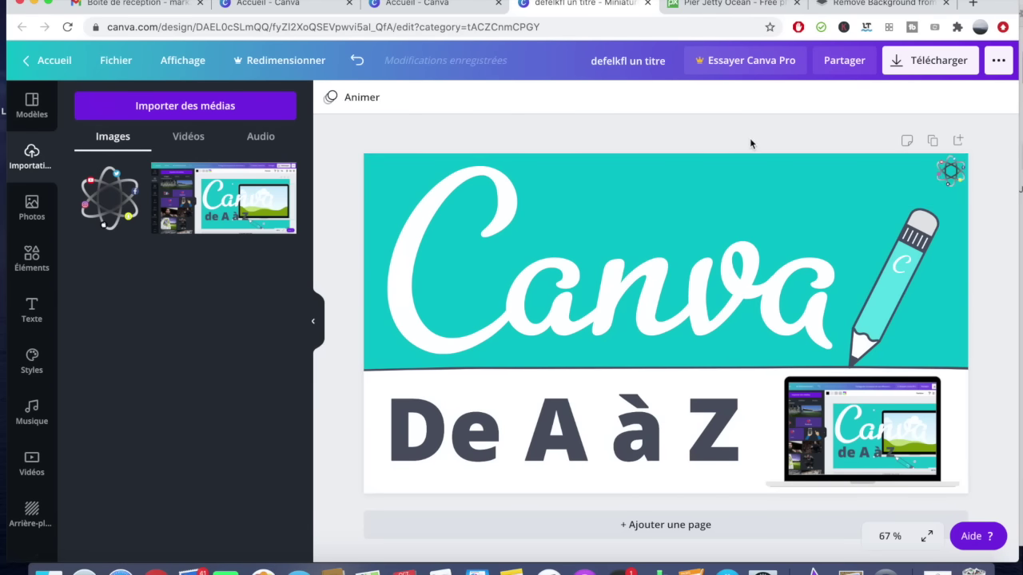
Step: Look at the design's sharing options and download the thumbnail as a PNG
click(840, 69)
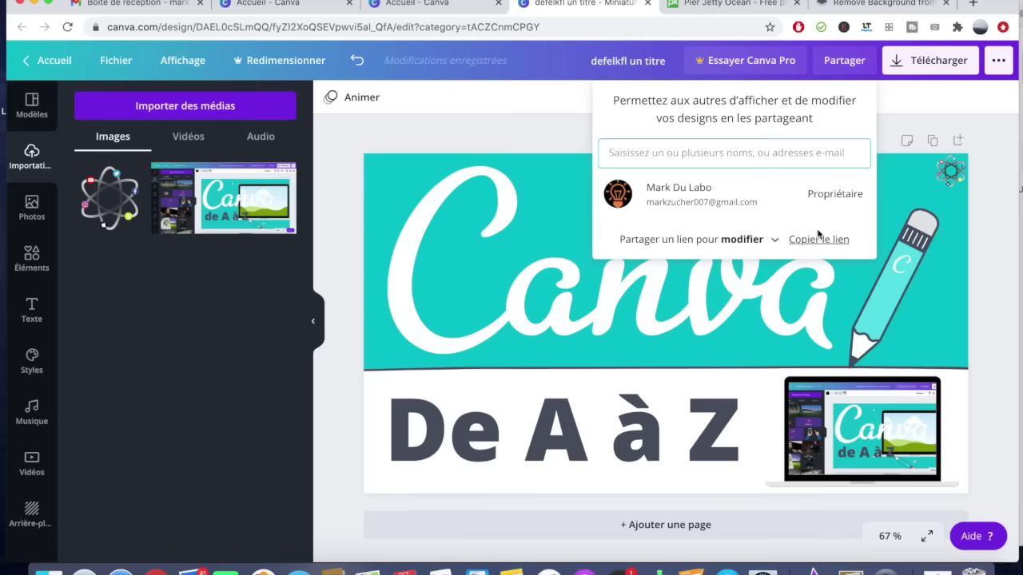
click(941, 105)
click(919, 60)
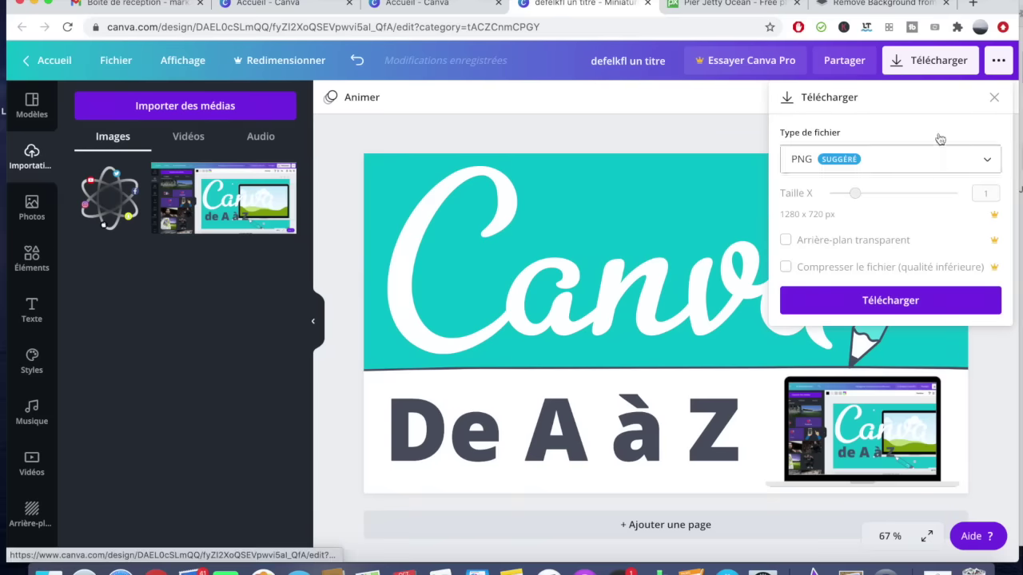
click(877, 302)
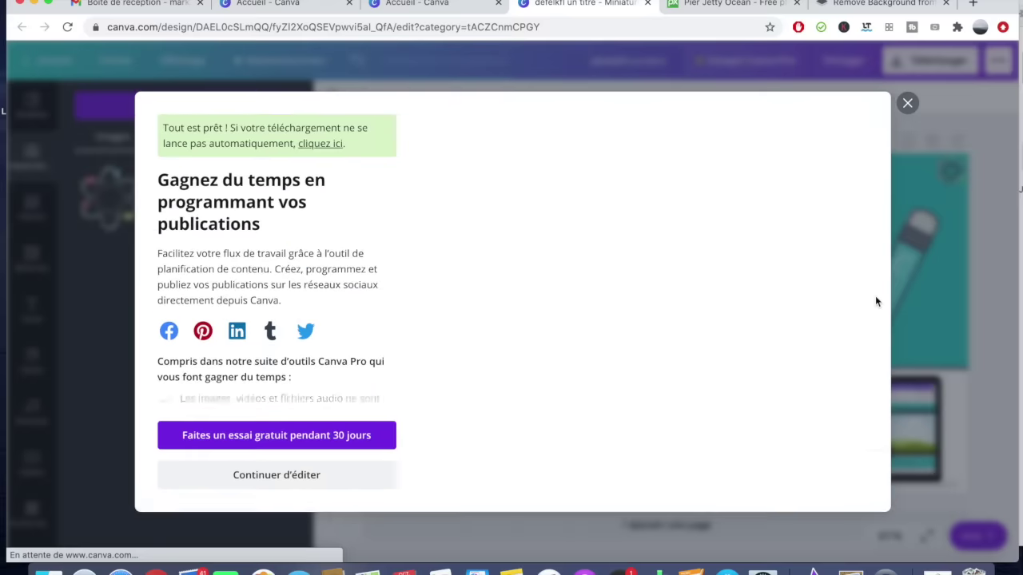